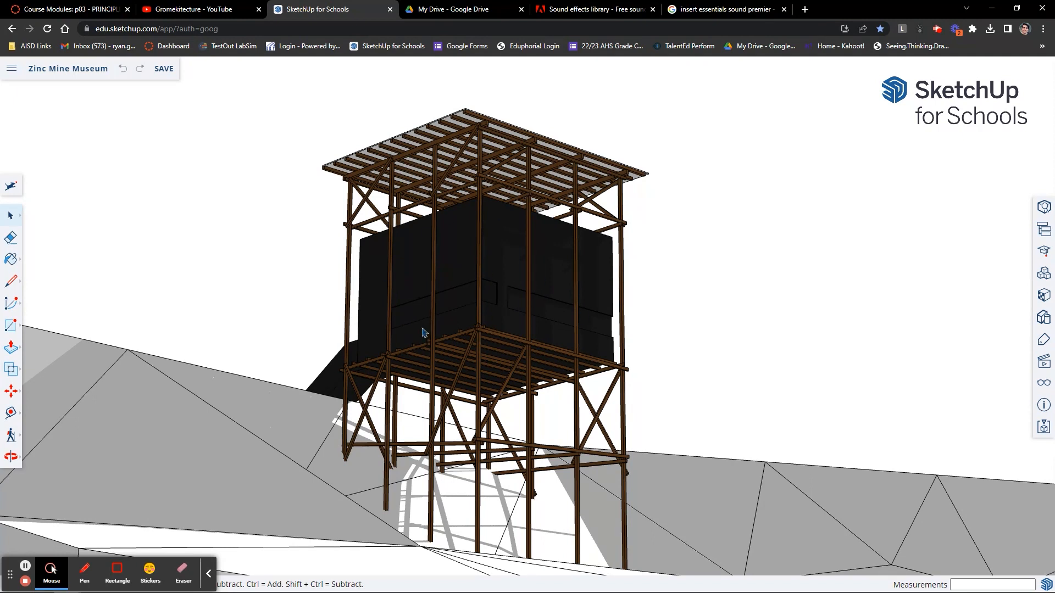
Step: Examine the timber tower up close and the surrounding terrain from several angles and distances
mouse_move(457, 407)
left_mouse_down()
mouse_move(448, 400)
mouse_move(459, 419)
left_mouse_up()
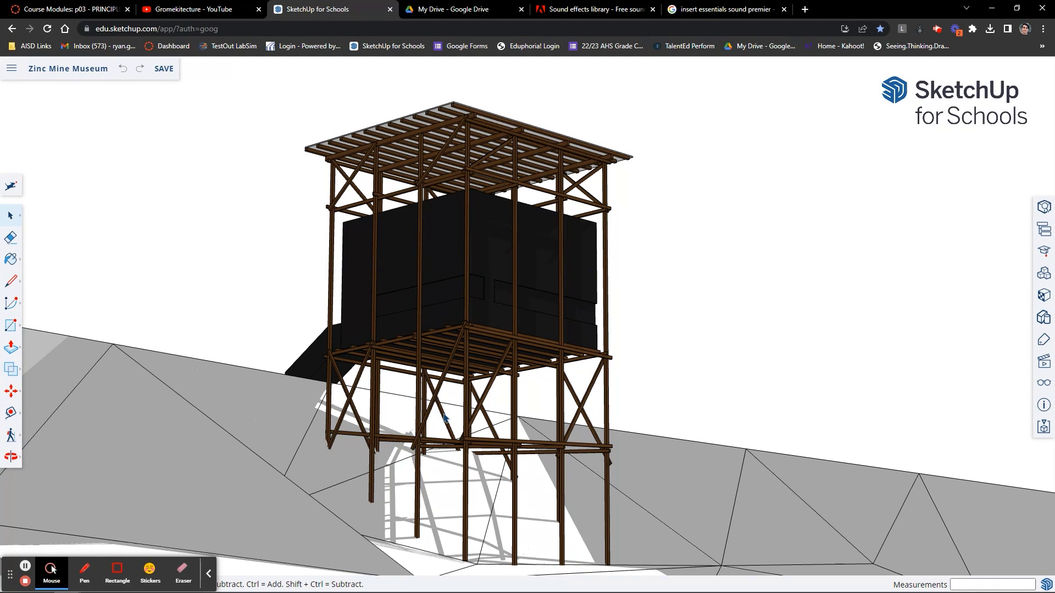
left_click_drag(484, 363, 473, 391)
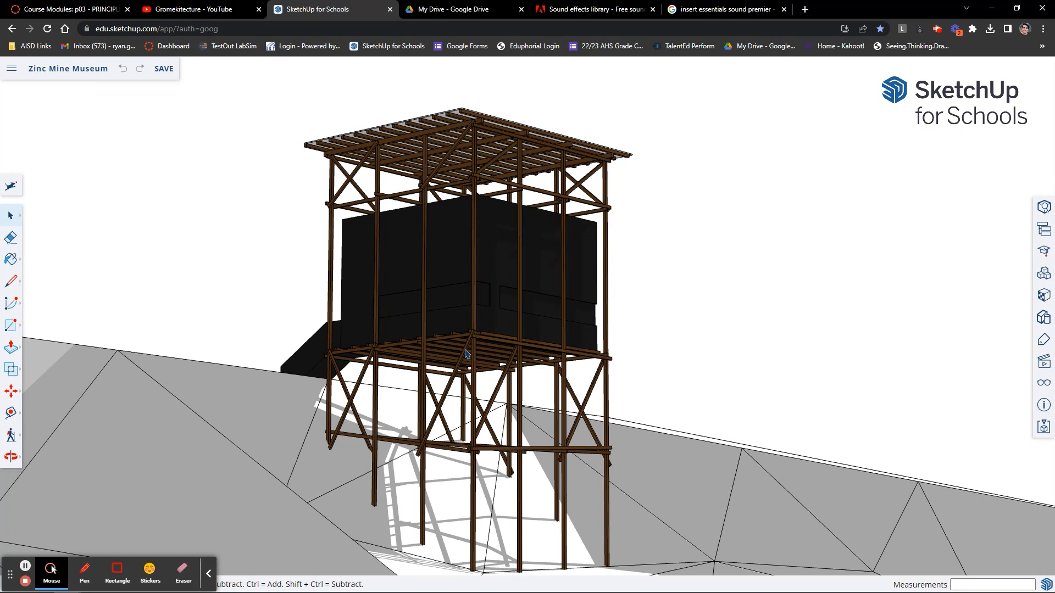
scroll(454, 352, "up", 2)
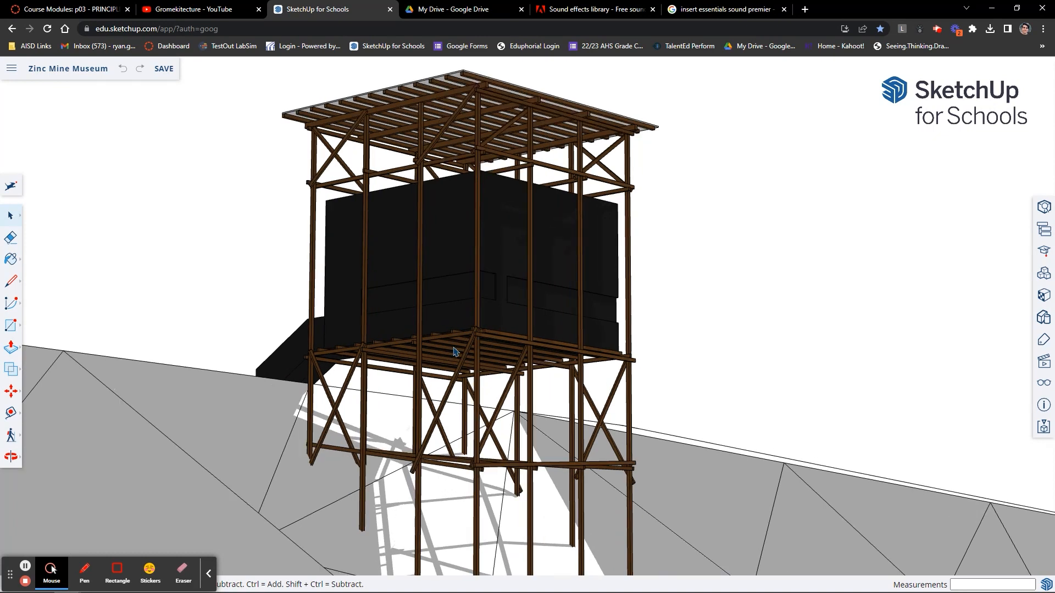
scroll(454, 352, "down", 2)
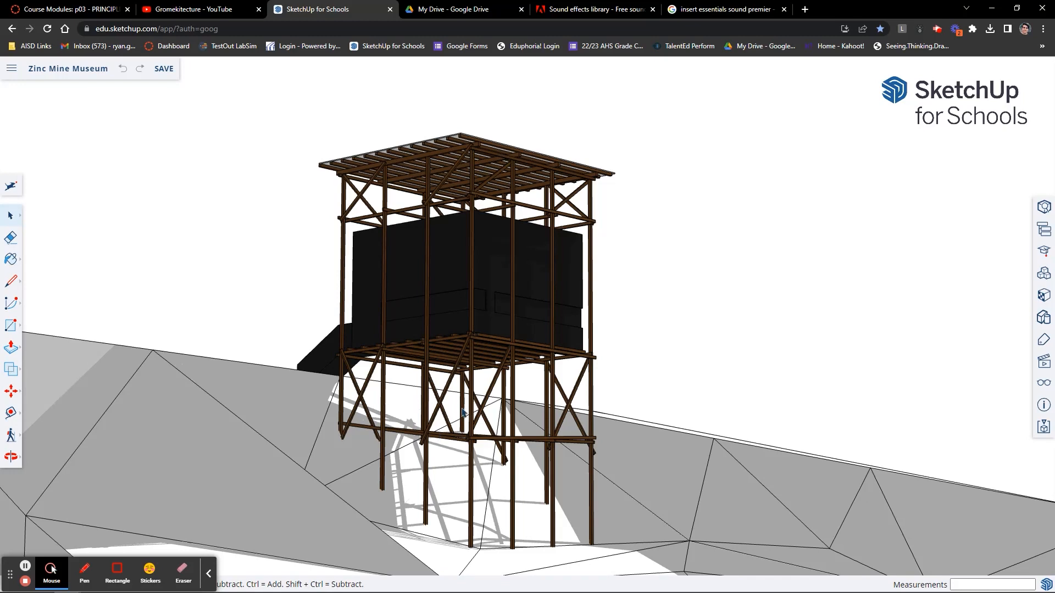
left_click_drag(556, 396, 212, 505)
scroll(316, 393, "down", 4)
left_click_drag(379, 395, 297, 473)
scroll(419, 377, "down", 4)
left_click_drag(419, 377, 198, 473)
left_click_drag(342, 448, 555, 367)
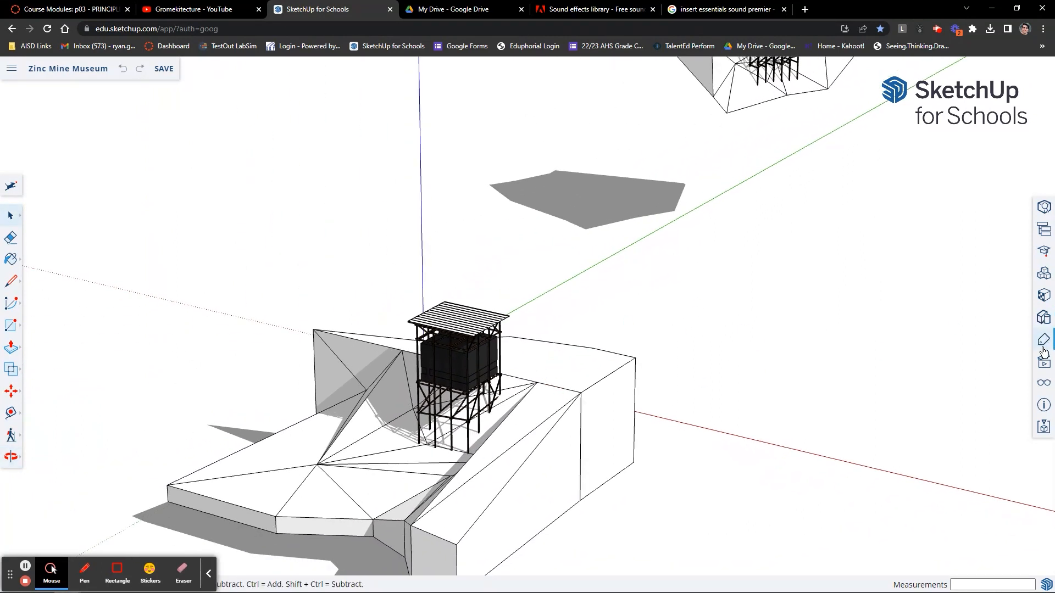
Step: Try the default Simple Style with its blue sky and green ground on the museum model
left_click(1041, 316)
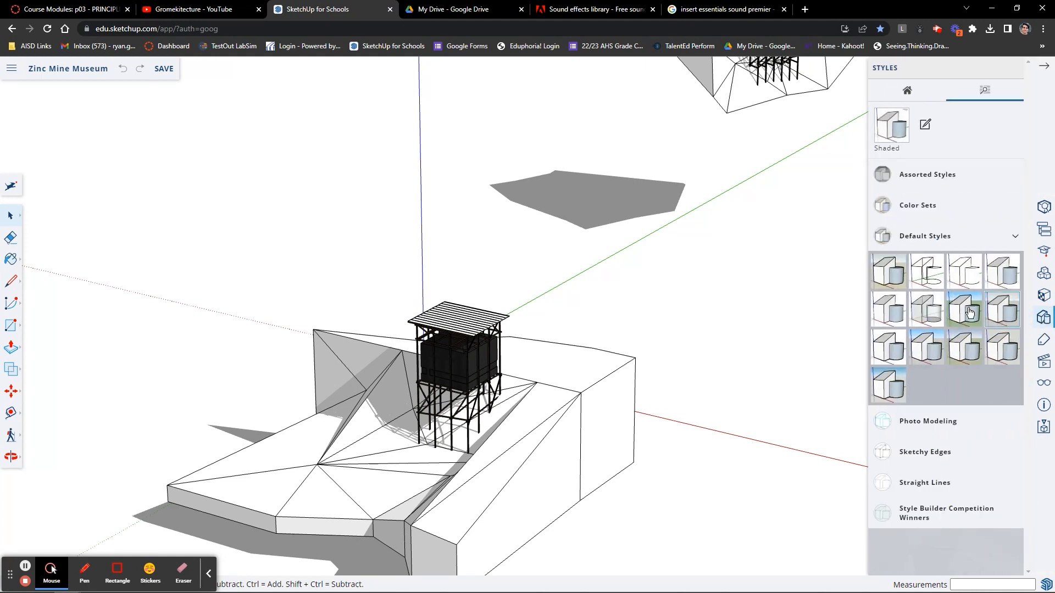
left_click(962, 311)
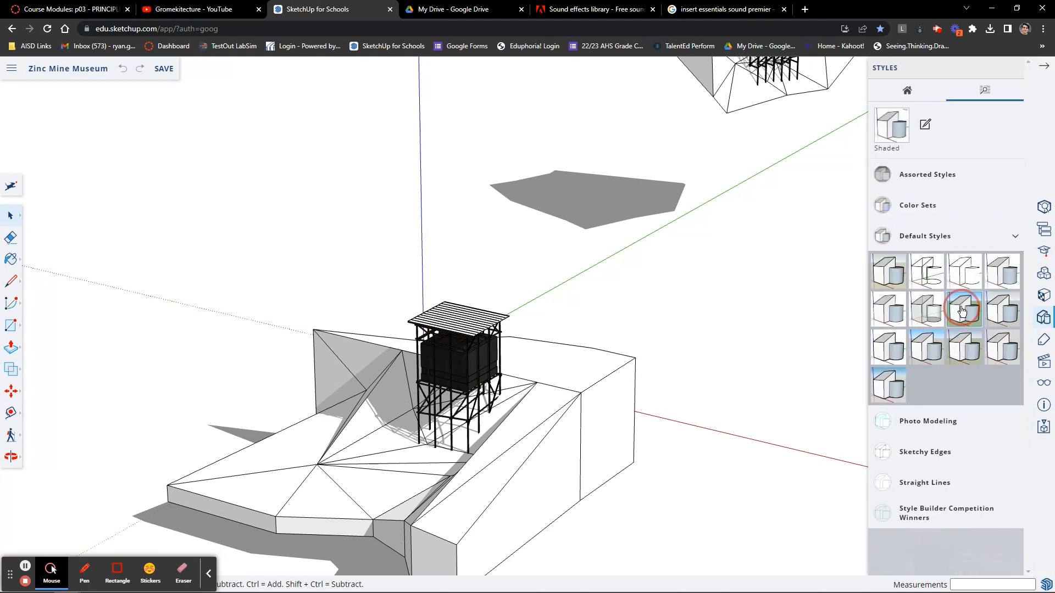
left_click_drag(565, 396, 791, 366)
left_click_drag(641, 393, 540, 363)
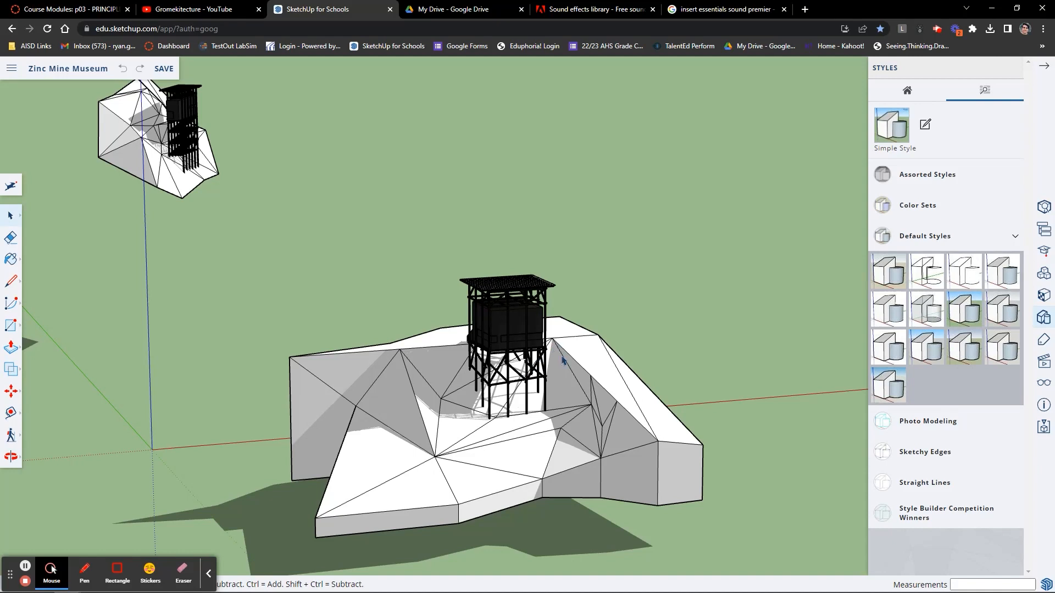
scroll(512, 352, "up", 3)
left_click_drag(530, 377, 507, 350)
left_click_drag(481, 384, 506, 369)
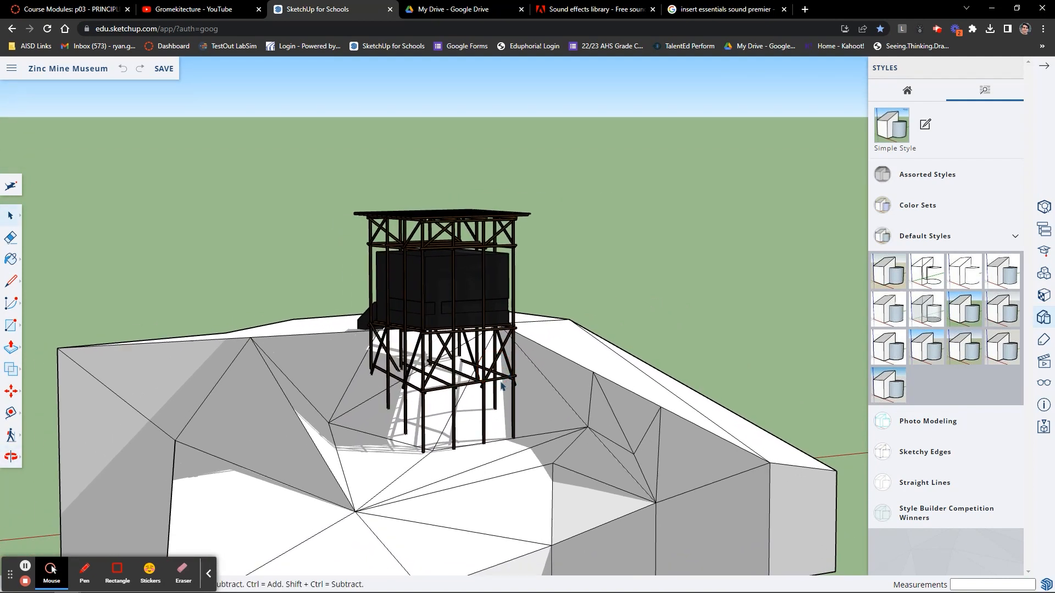
mouse_move(582, 339)
left_mouse_down()
mouse_move(586, 301)
mouse_move(584, 334)
left_mouse_up()
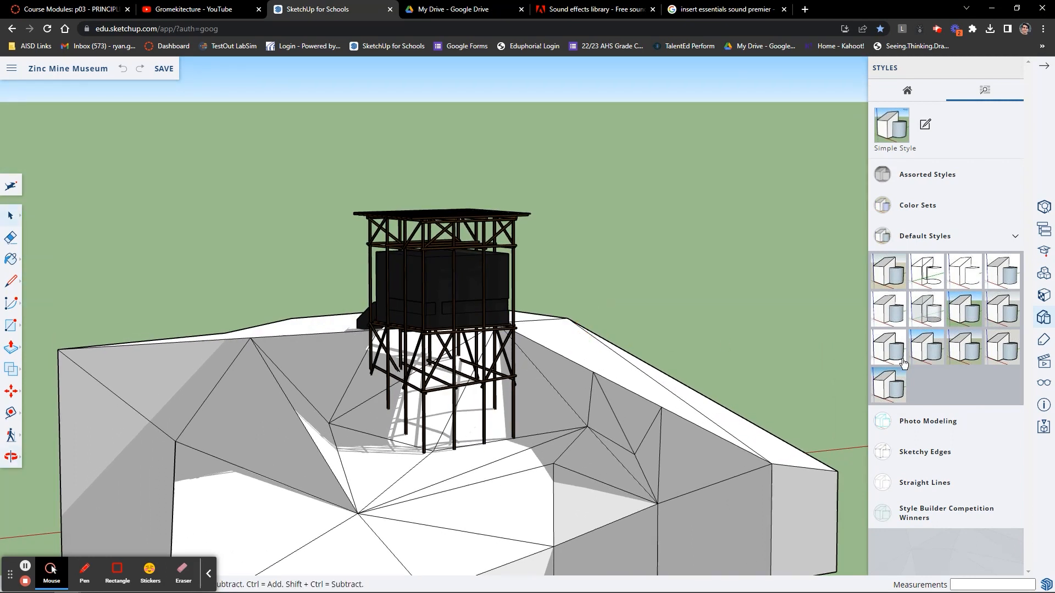
Step: Apply the Shaded style from the default styles for a plain white background and close the style settings
left_click(1004, 273)
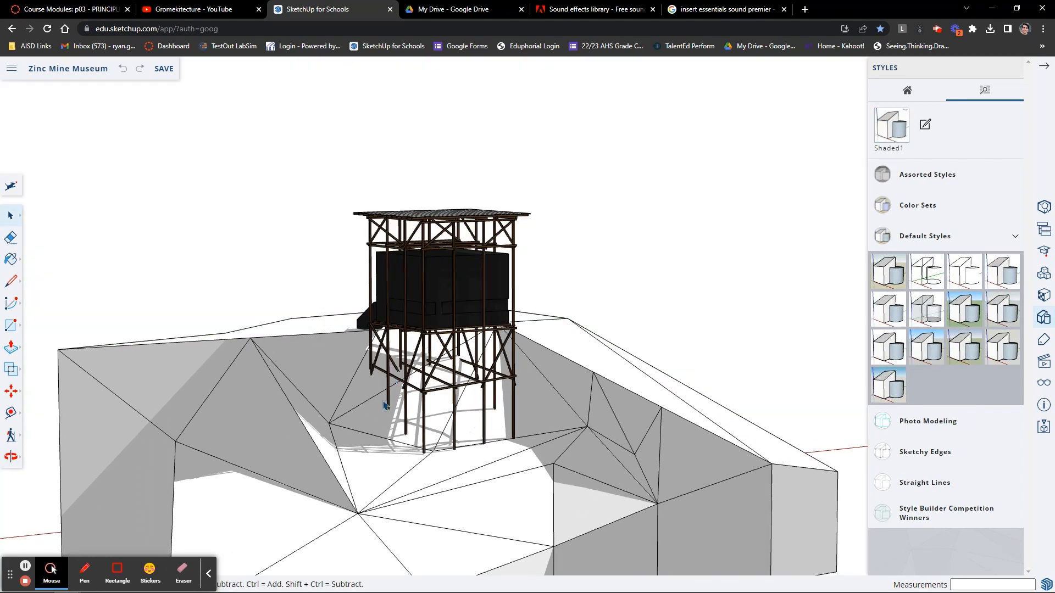
left_click_drag(386, 405, 415, 354)
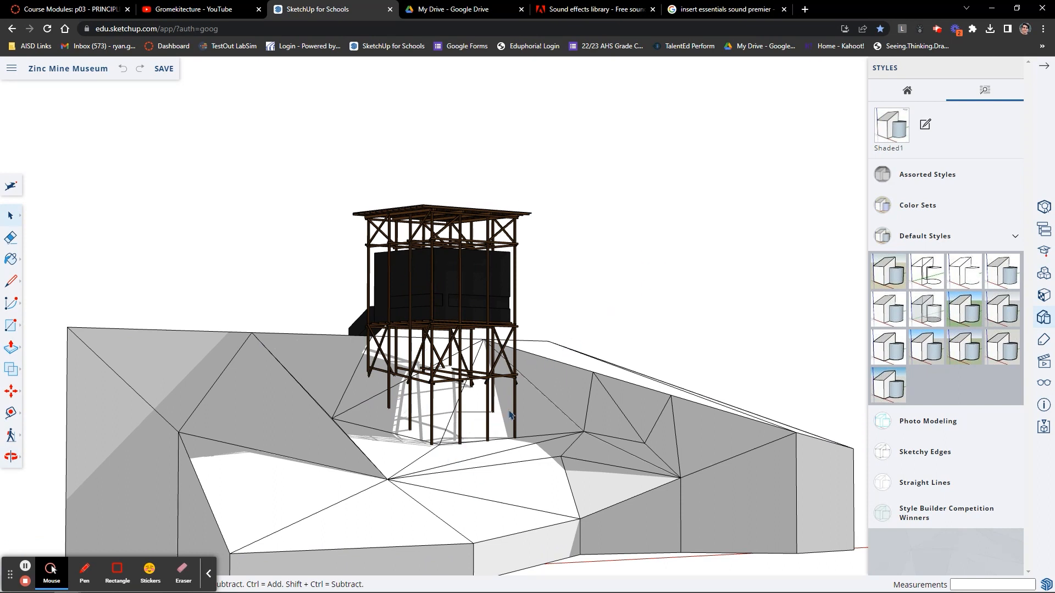
left_click_drag(288, 452, 160, 465)
left_click_drag(216, 420, 632, 393)
key("space")
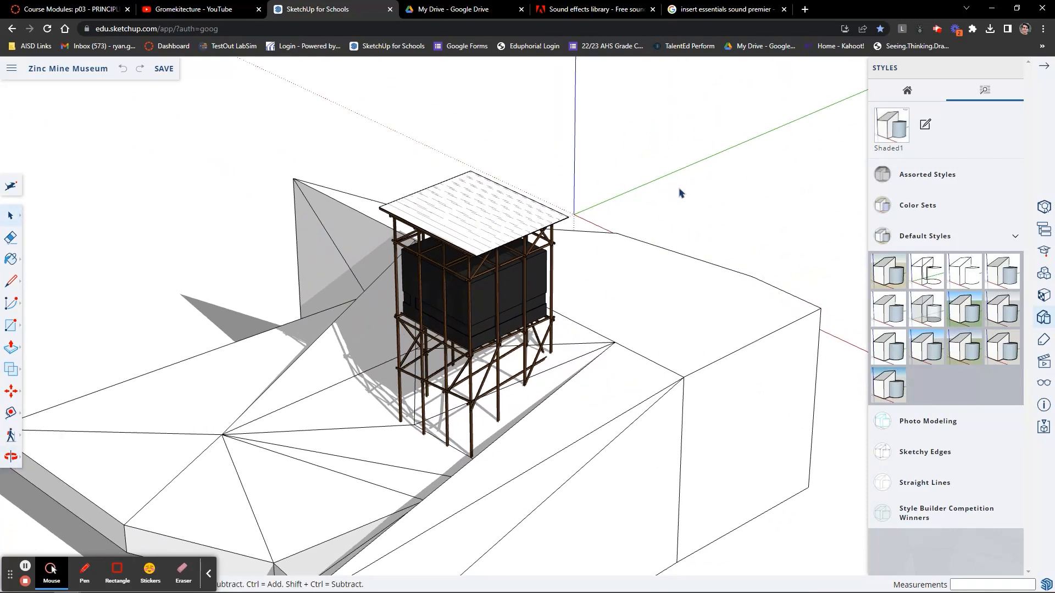
left_click(1040, 66)
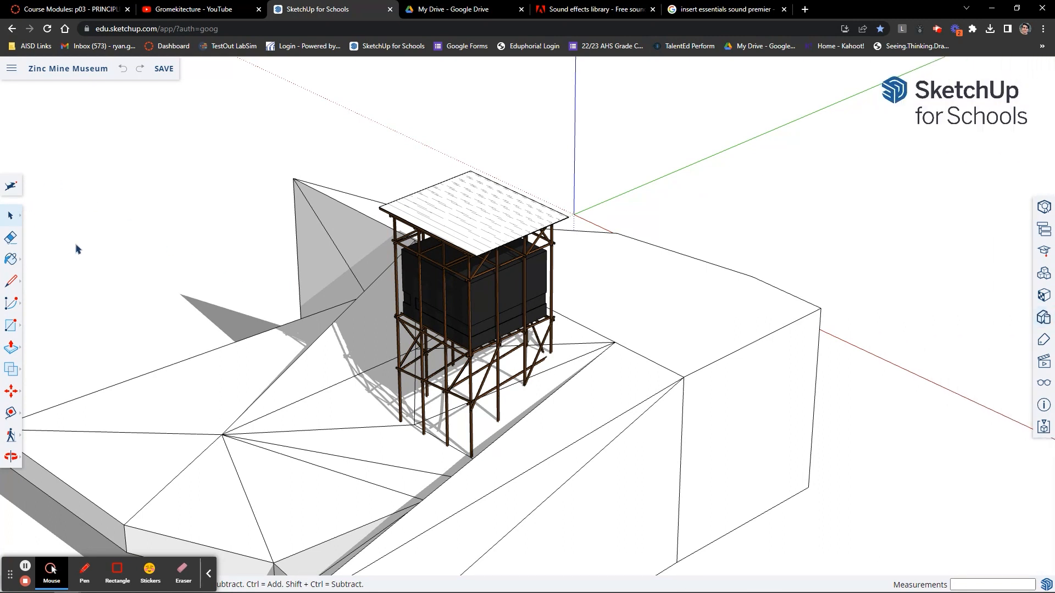
Step: Find the View Axes command by searching for axes and switch off the visibility of the model axes
left_click(10, 187)
type("axes")
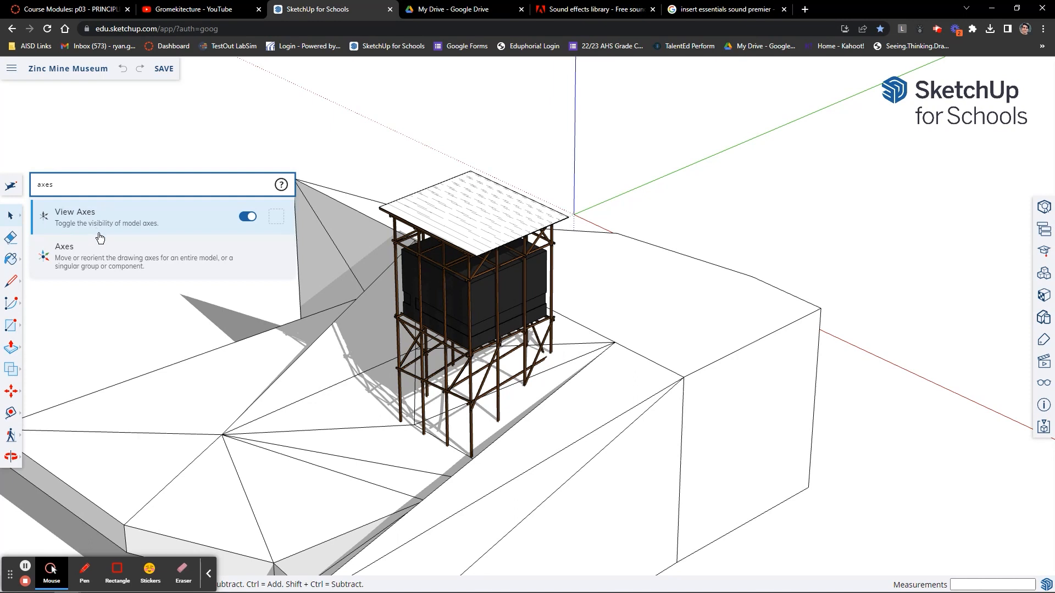
left_click(249, 217)
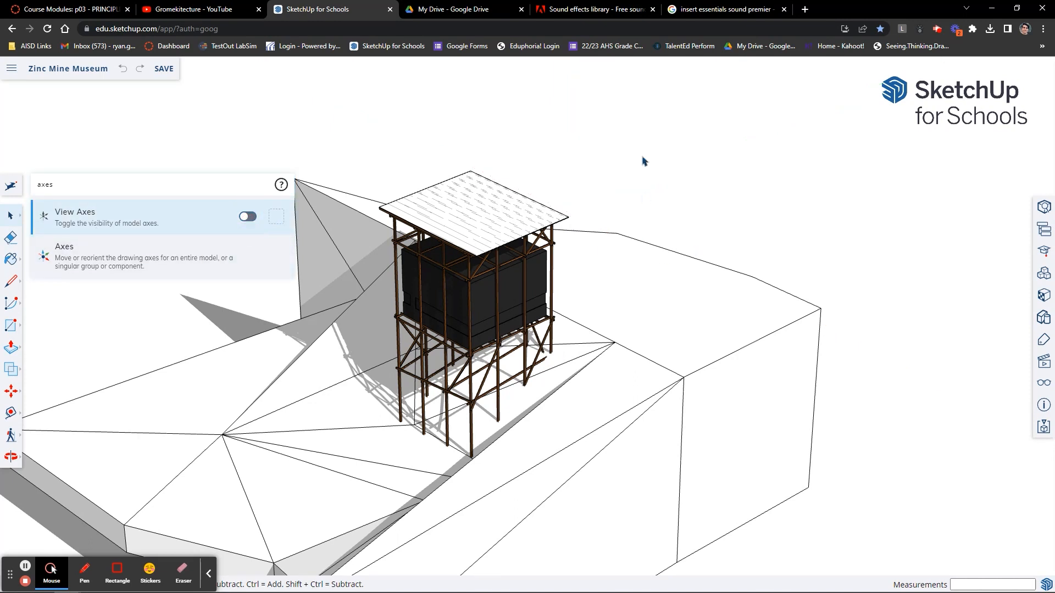
left_click(387, 134)
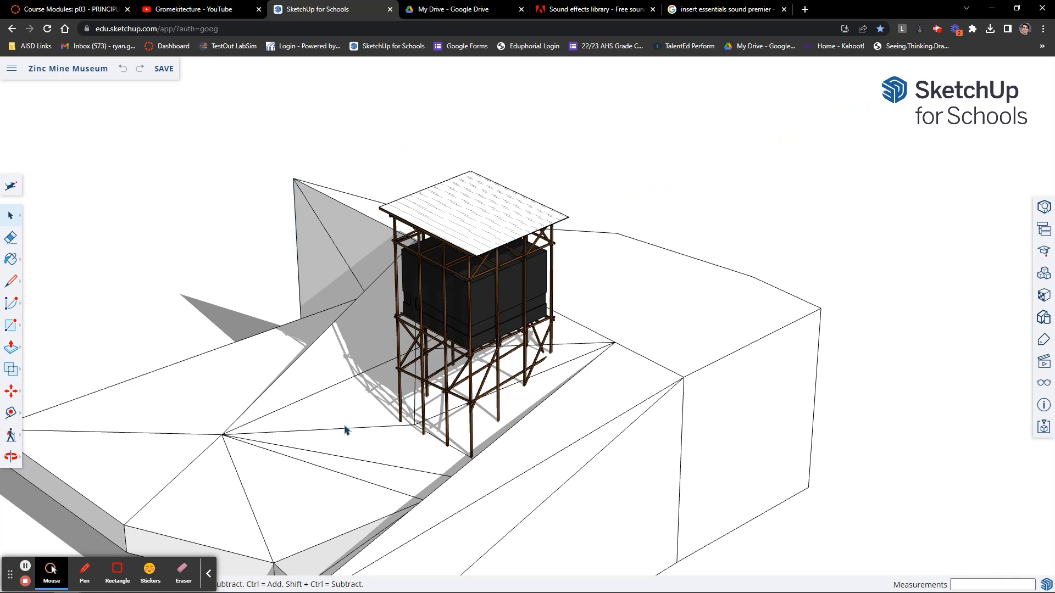
Step: Frame the timber tower in a close perspective looking up from low on the slope
left_click_drag(467, 413, 696, 422)
left_click_drag(388, 385, 596, 268)
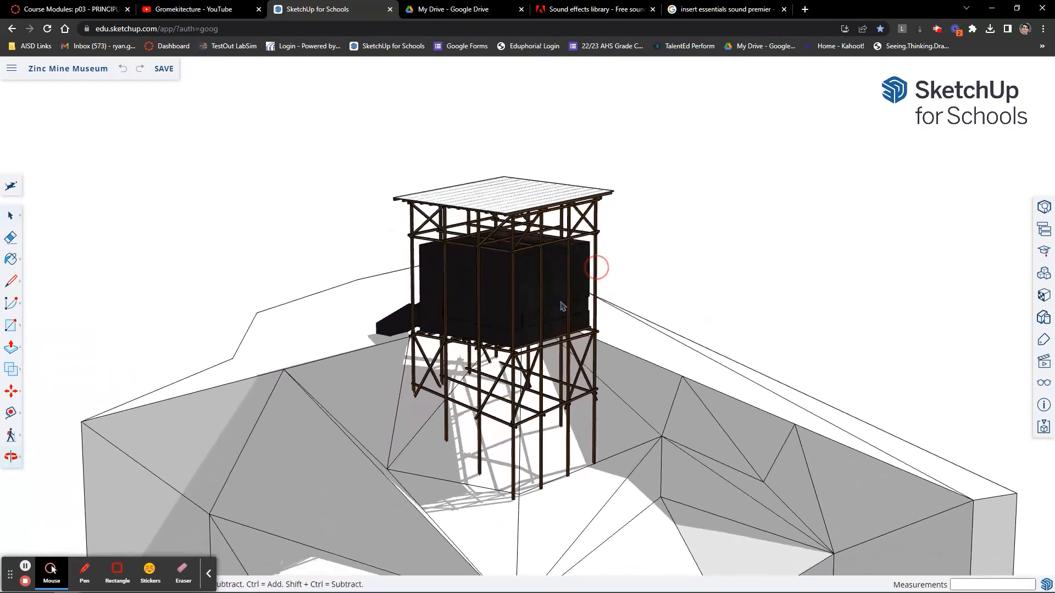
scroll(526, 401, "up", 3)
scroll(526, 401, "up", 1)
scroll(526, 417, "down", 1)
left_click_drag(502, 440, 476, 311)
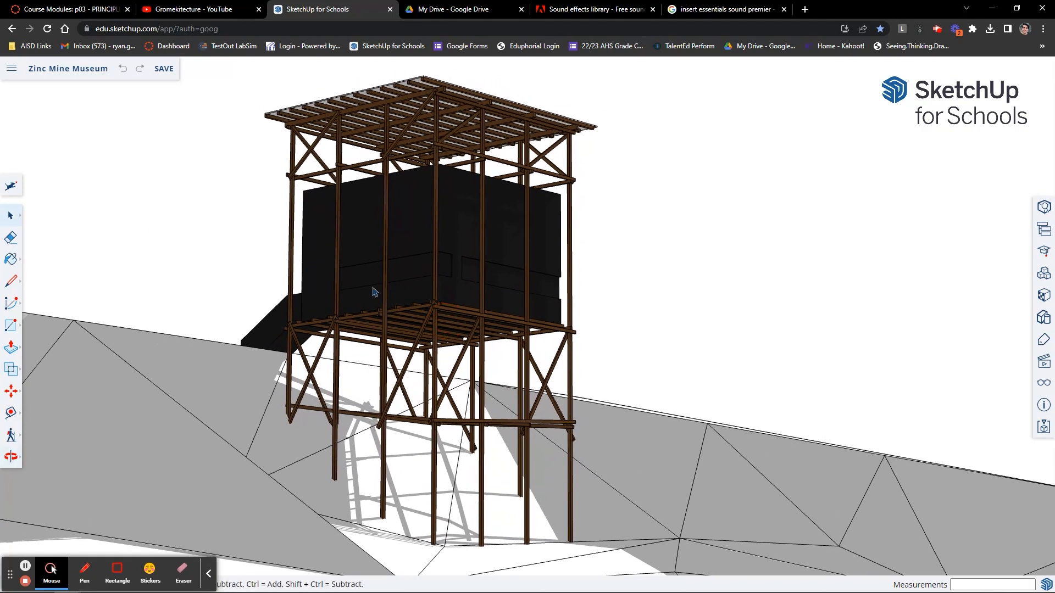
left_click_drag(417, 339, 419, 354)
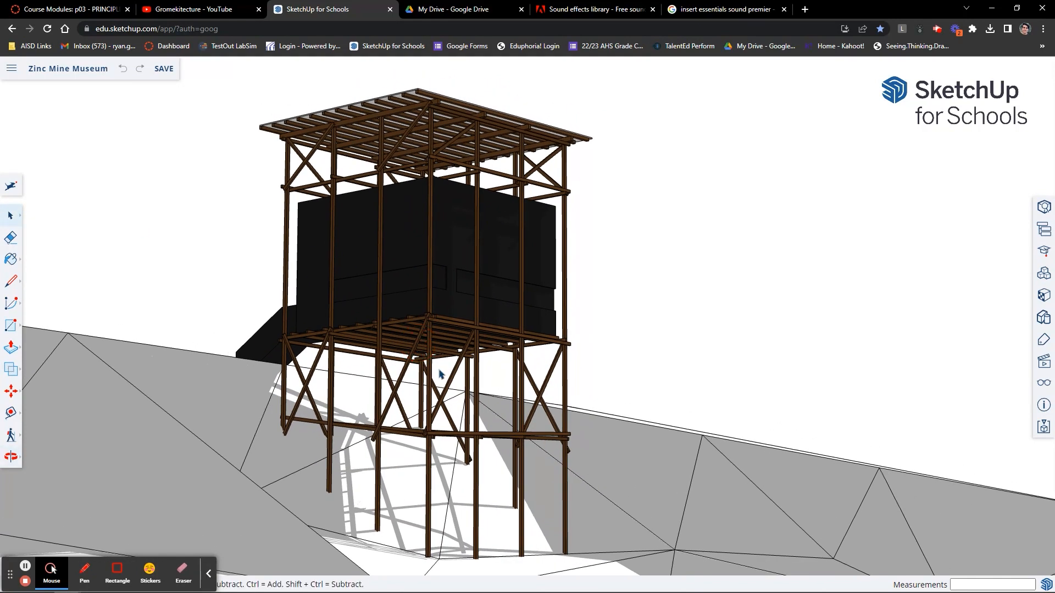
left_click_drag(471, 408, 489, 389)
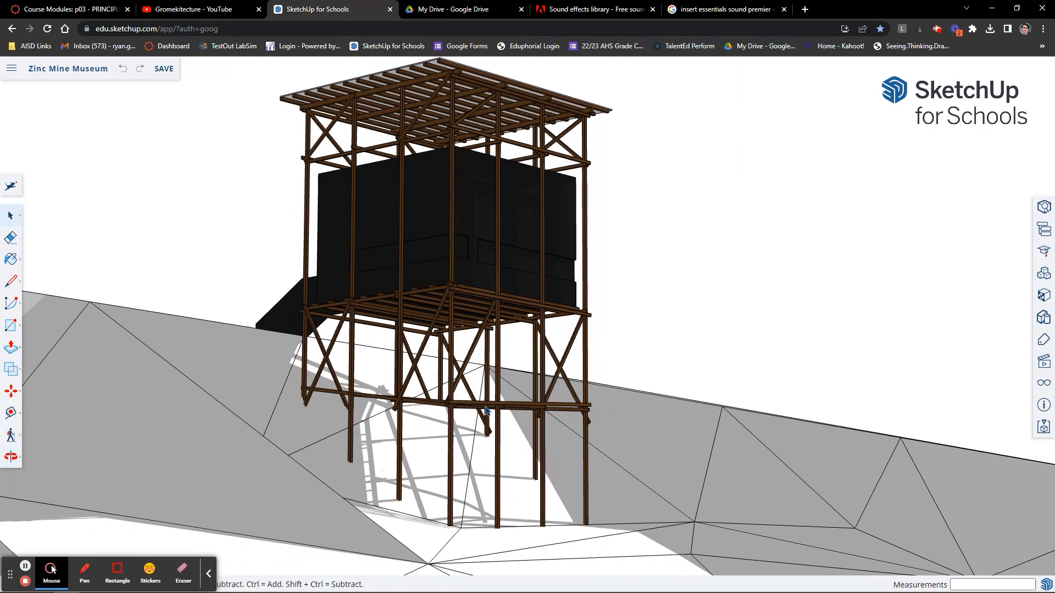
left_click_drag(486, 410, 477, 407)
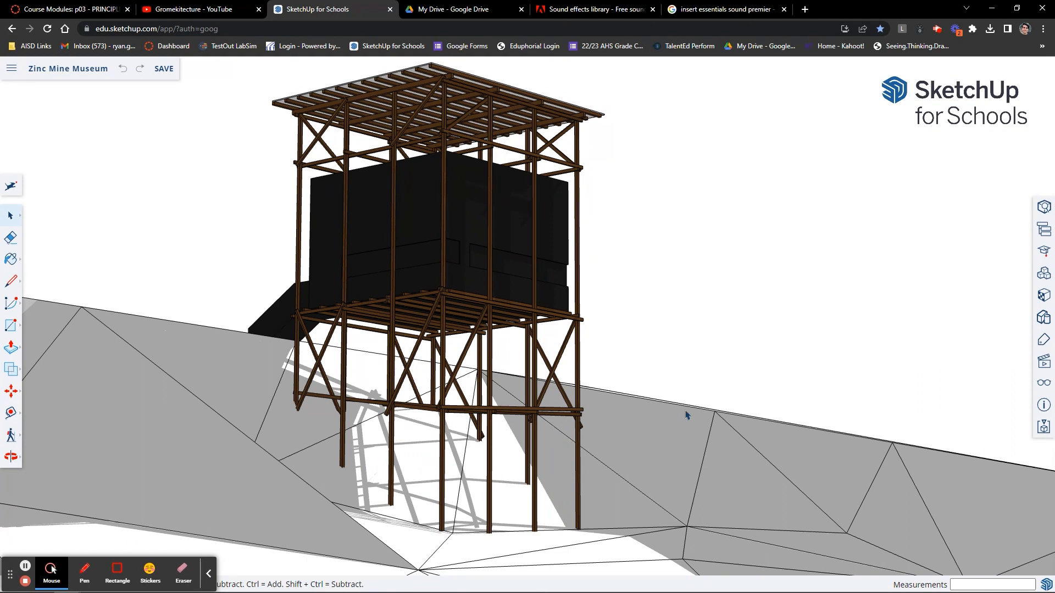
Step: Add a new scene from a slightly lower upward view of the tower, saving the style changes as a new style
left_click(1043, 361)
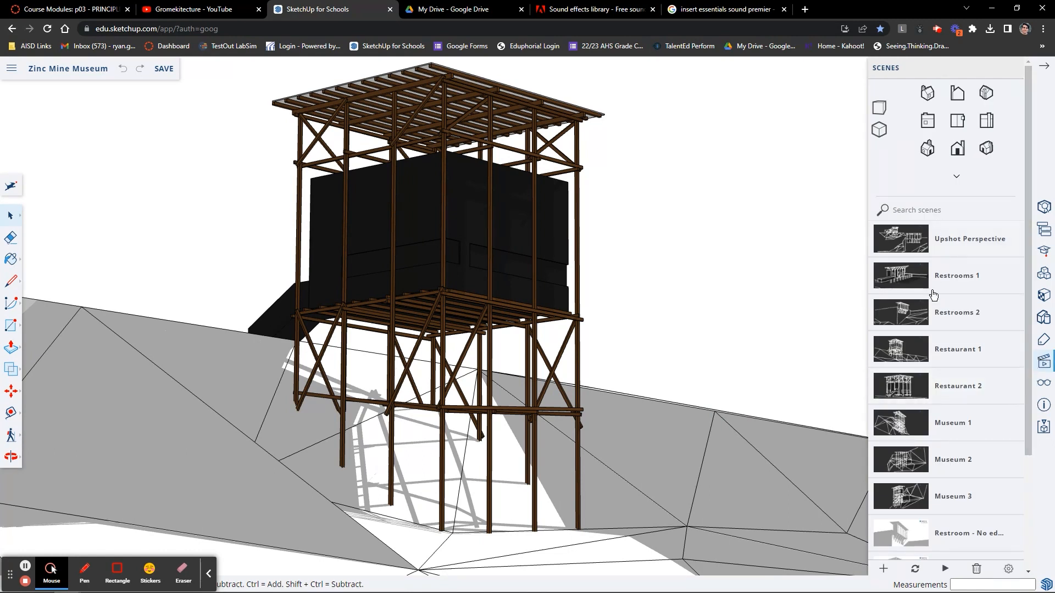
scroll(933, 277, "down", 3)
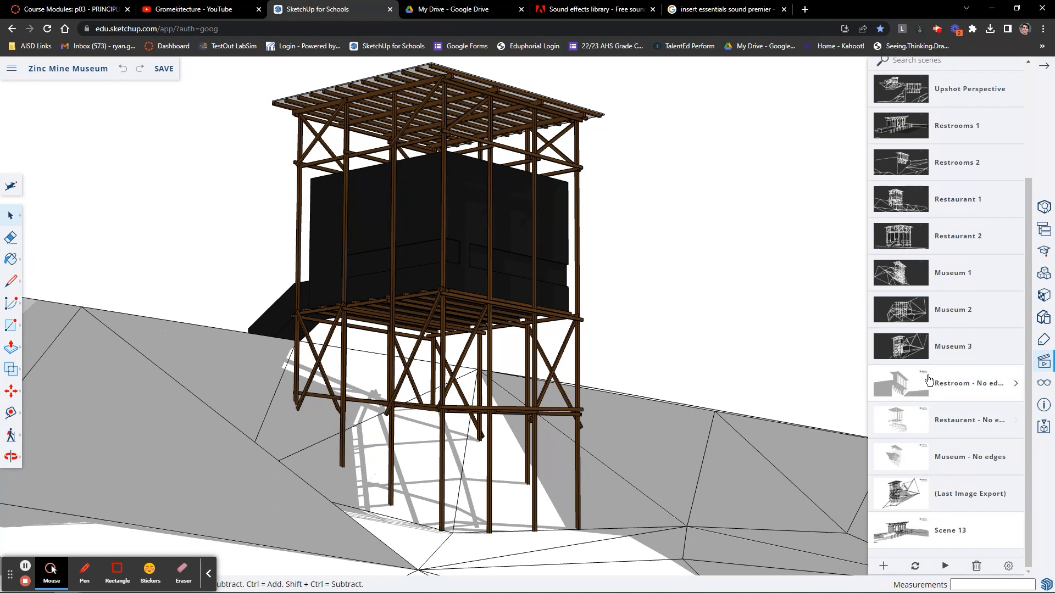
scroll(920, 395, "up", 2)
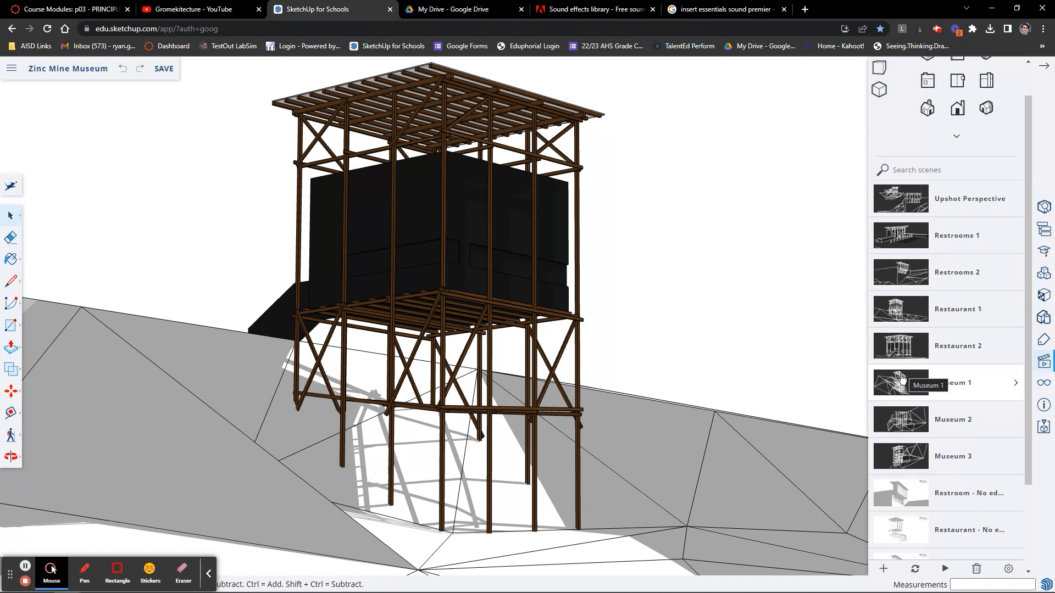
scroll(901, 378, "down", 1)
scroll(901, 378, "down", 1)
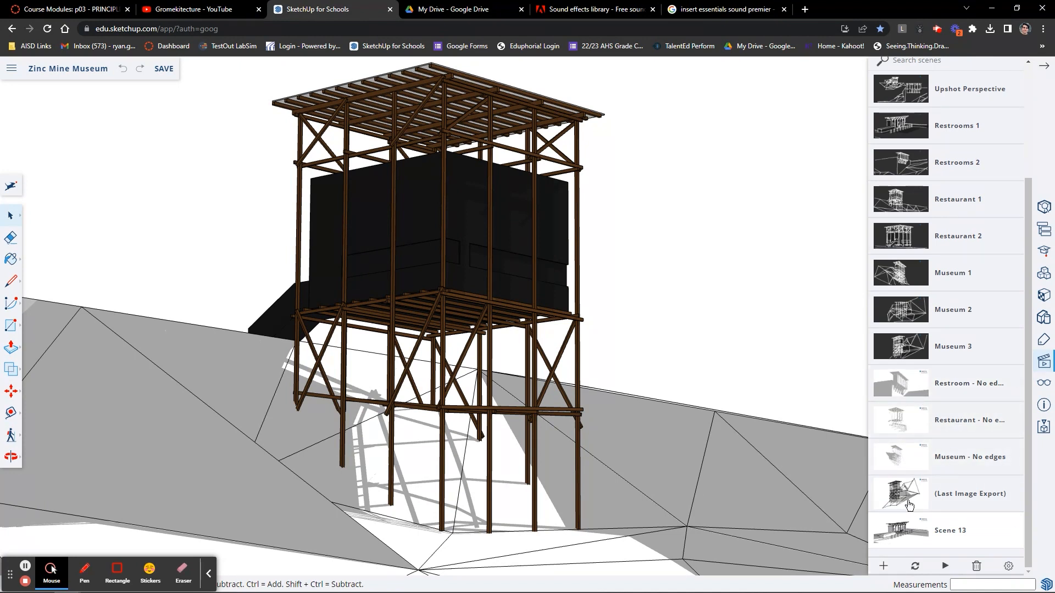
mouse_move(570, 321)
left_mouse_down()
mouse_move(588, 337)
mouse_move(586, 328)
left_mouse_up()
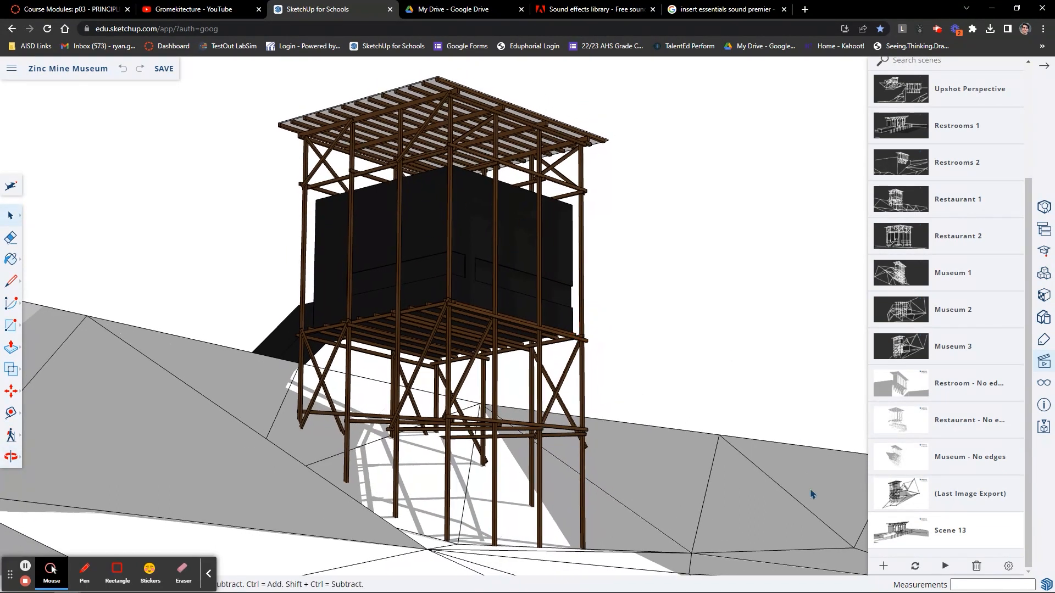
left_click(883, 566)
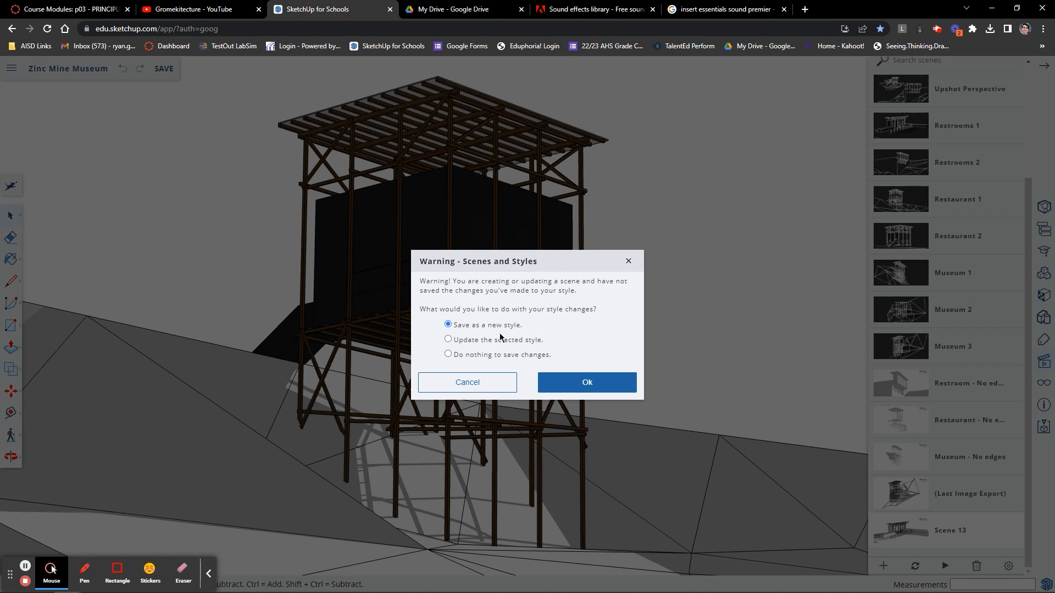
left_click(588, 383)
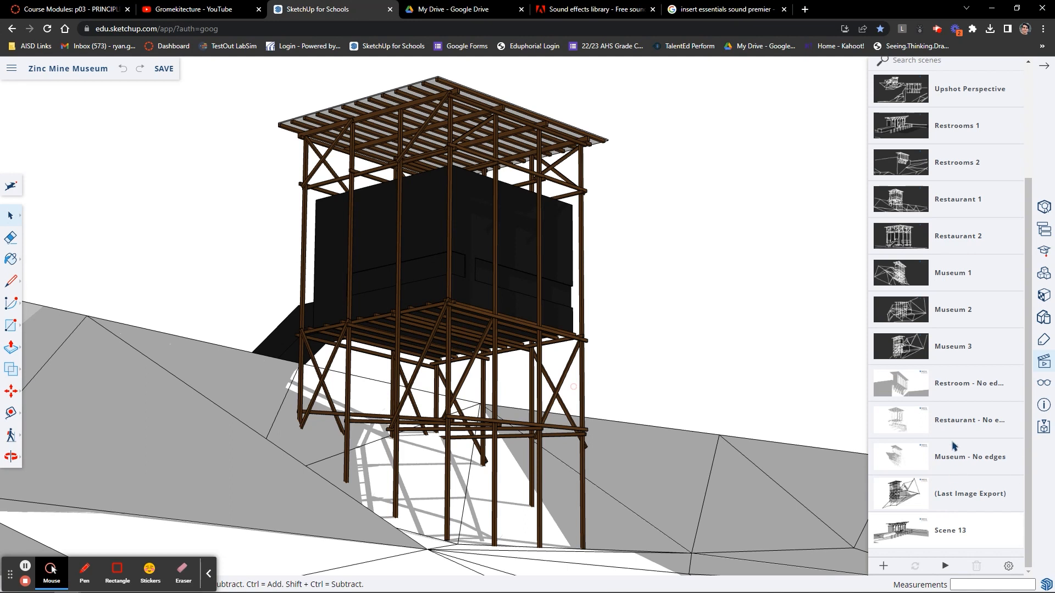
scroll(951, 456, "up", 3)
scroll(967, 451, "down", 4)
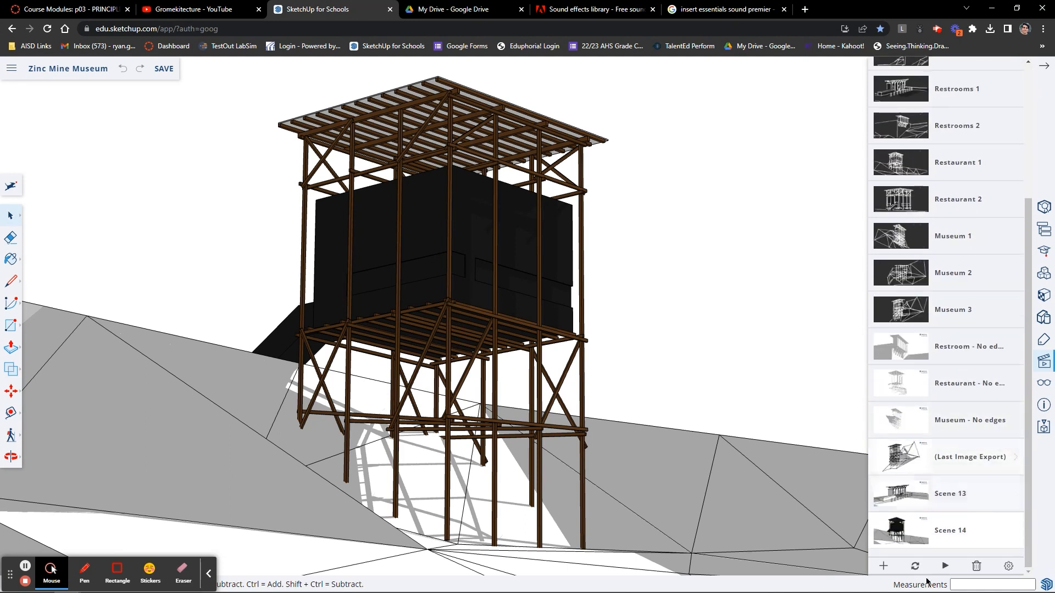
Step: Try to rename the newly added scene as Upshot Perspective
double_click(954, 528)
type("Upshot Perspective")
key("Return")
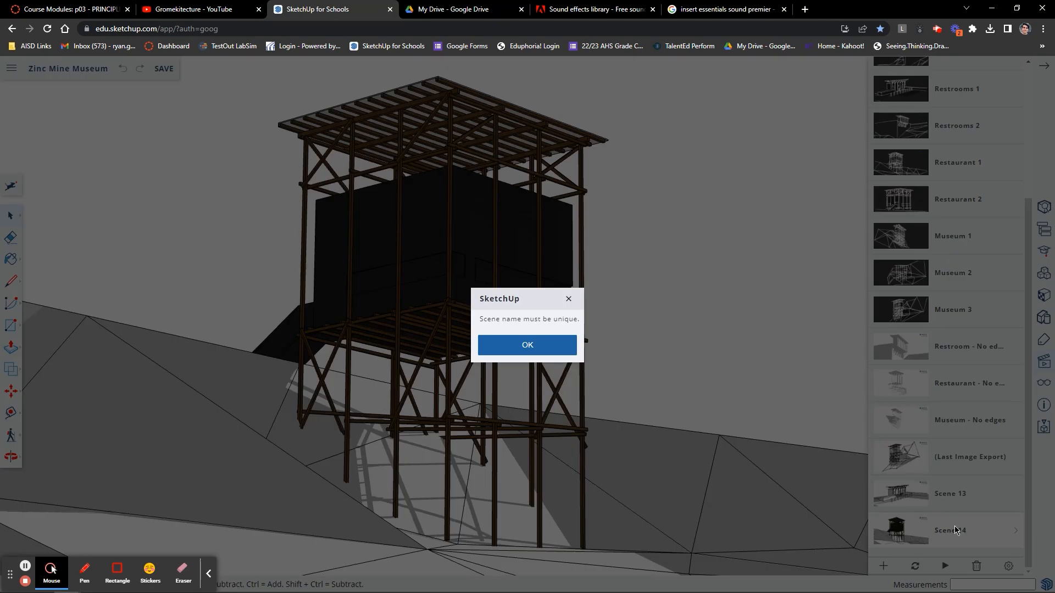
left_click(560, 347)
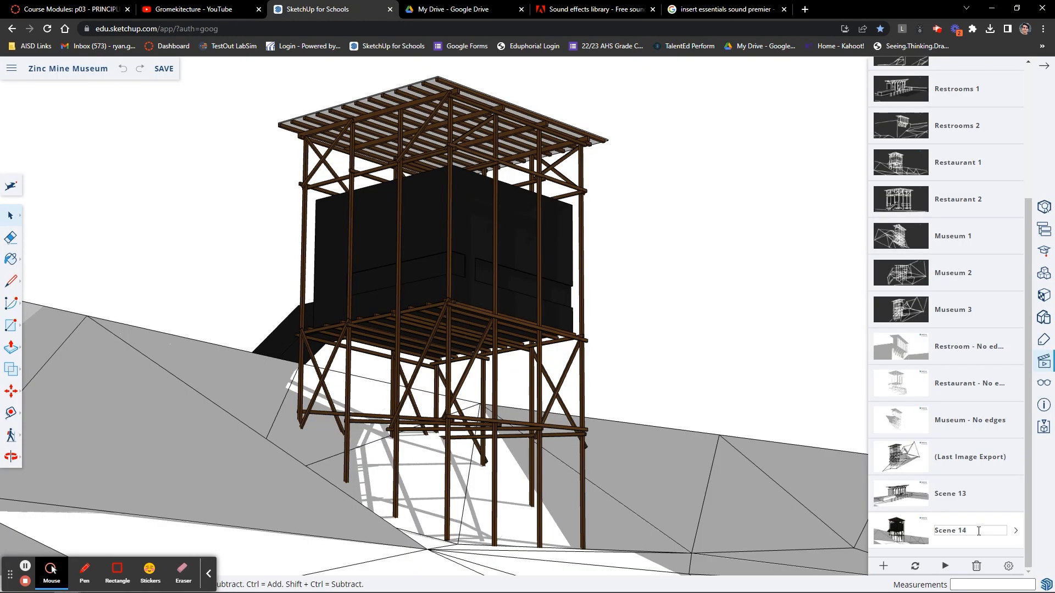
Step: Rename the newly added scene at the end of the scene list as Upshot
double_click(954, 531)
type("Upshot")
key("Return")
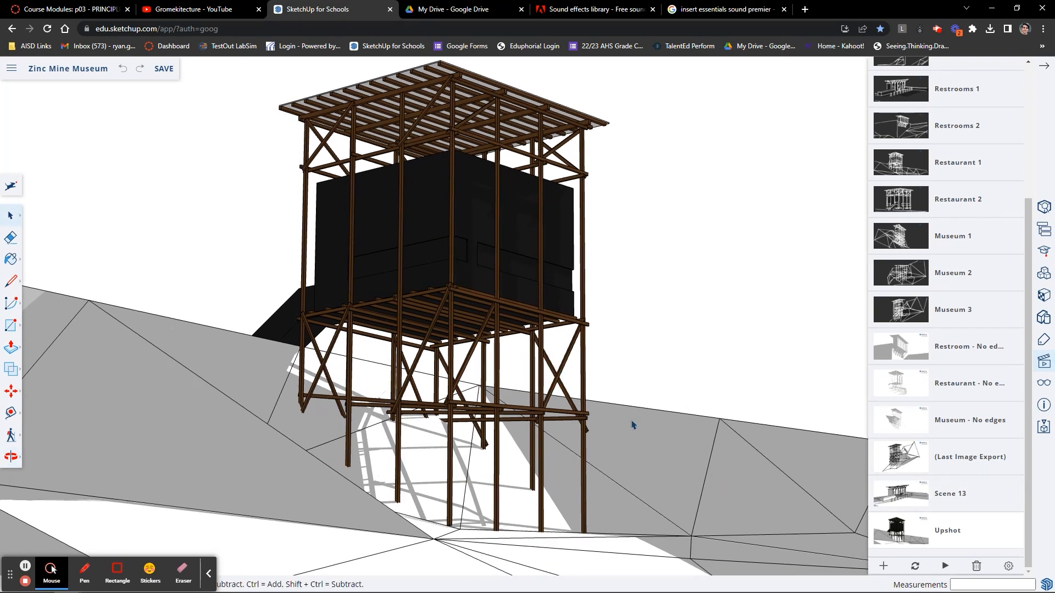
scroll(395, 424, "up", 6)
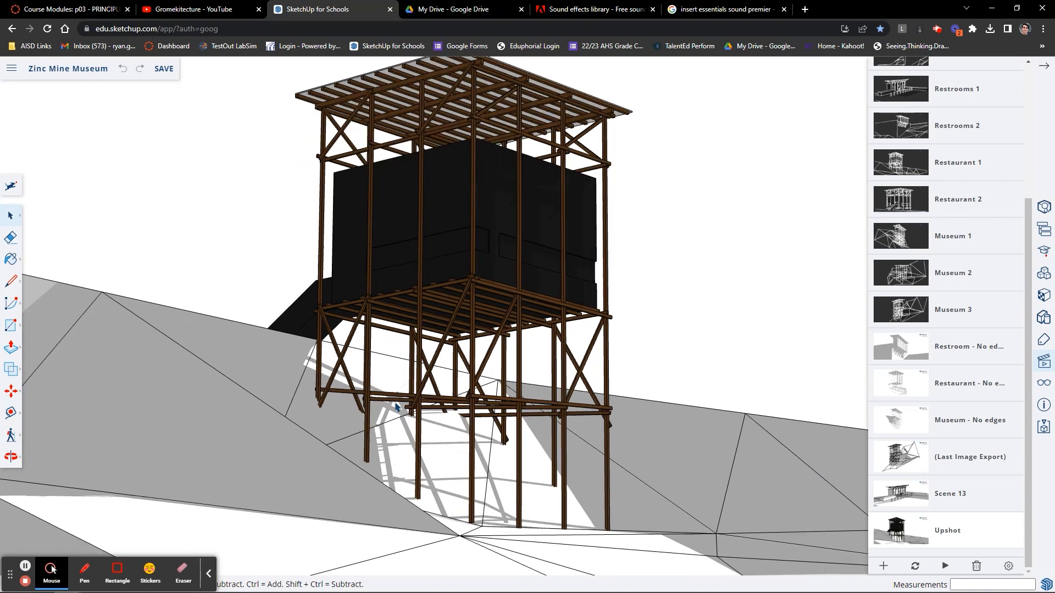
left_click_drag(384, 238, 450, 348)
scroll(409, 297, "down", 2)
scroll(409, 297, "down", 5)
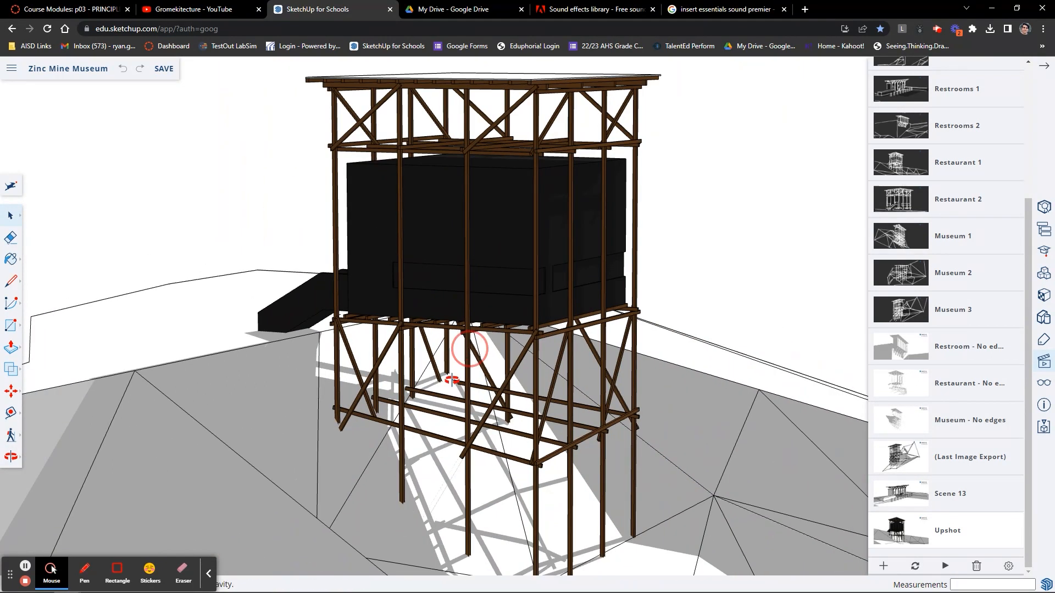
Step: Orbit and zoom around the tower to view it from above, and return to the saved Upshot scene
scroll(437, 445, "up", 3)
scroll(416, 452, "down", 5)
left_click_drag(537, 416, 393, 386)
left_click_drag(296, 354, 476, 341)
scroll(466, 367, "up", 2)
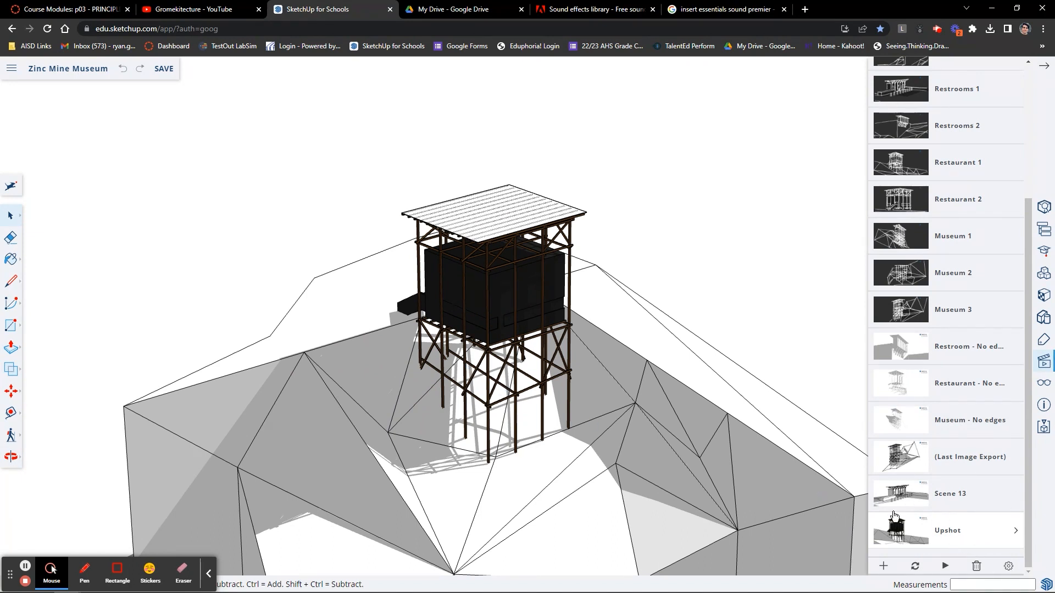
left_click(914, 533)
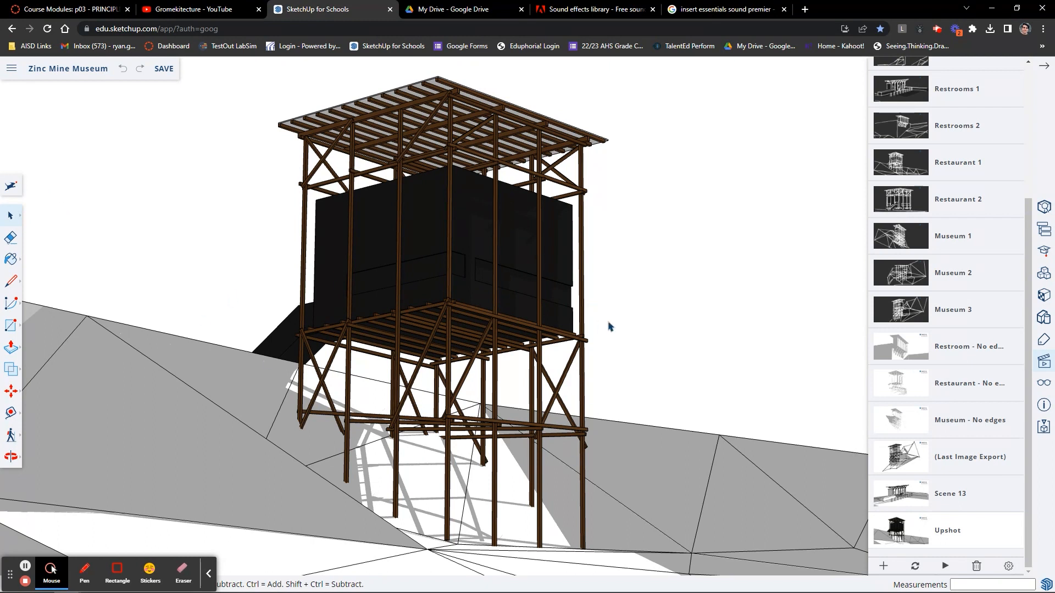
Step: Start a 2D DWG export of the Upshot view, saving the model and purging all unused items
left_click(10, 70)
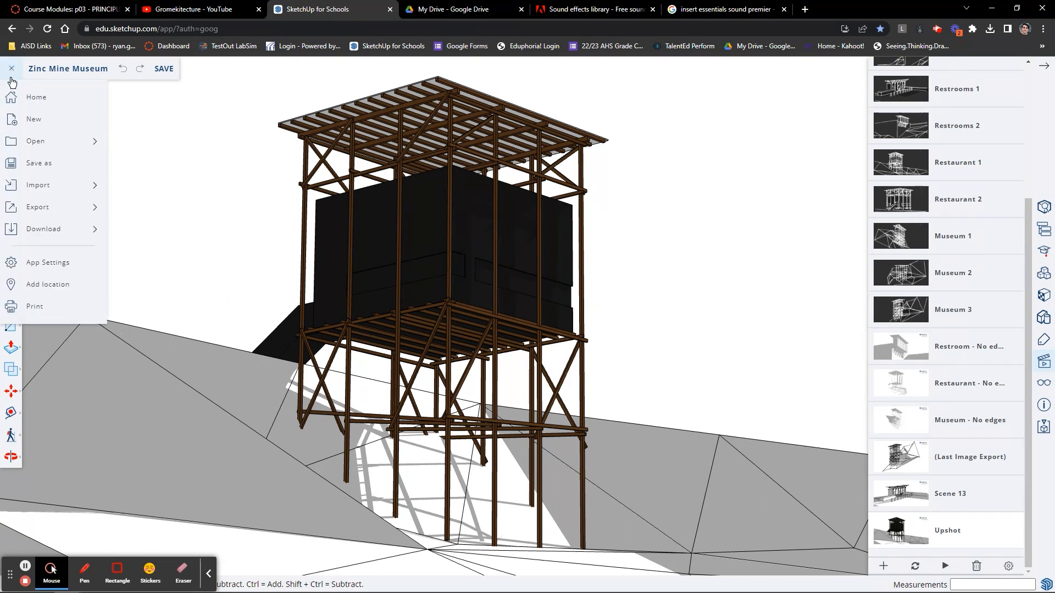
left_click(71, 237)
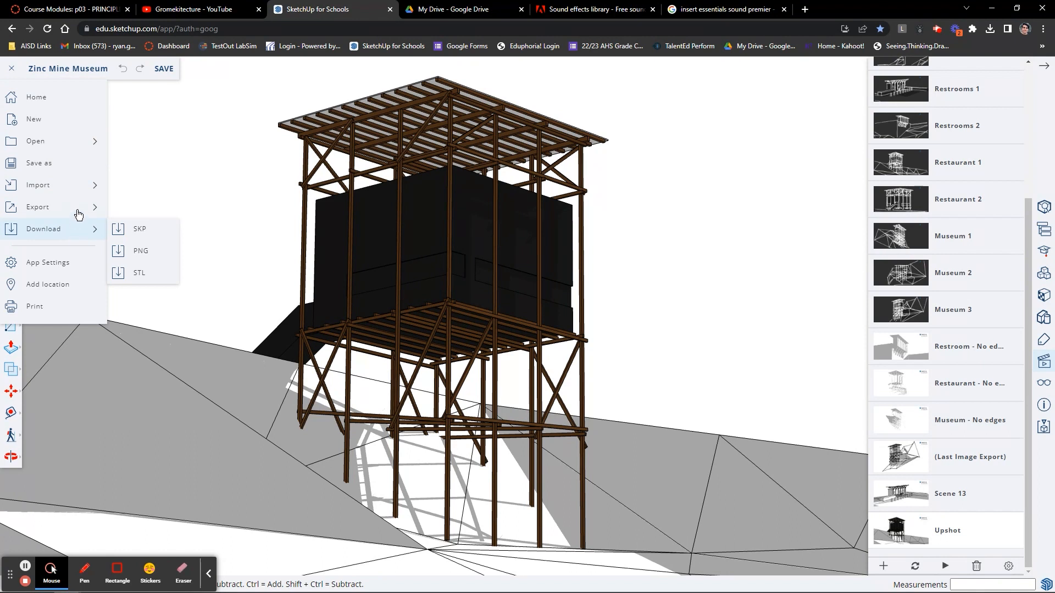
left_click(78, 214)
left_click(181, 262)
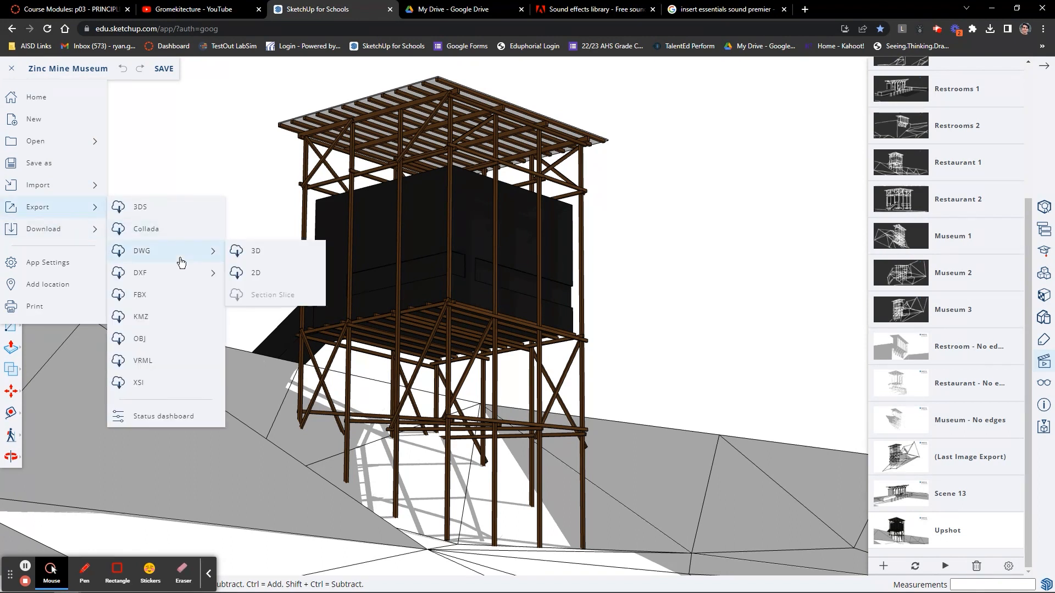
left_click(263, 271)
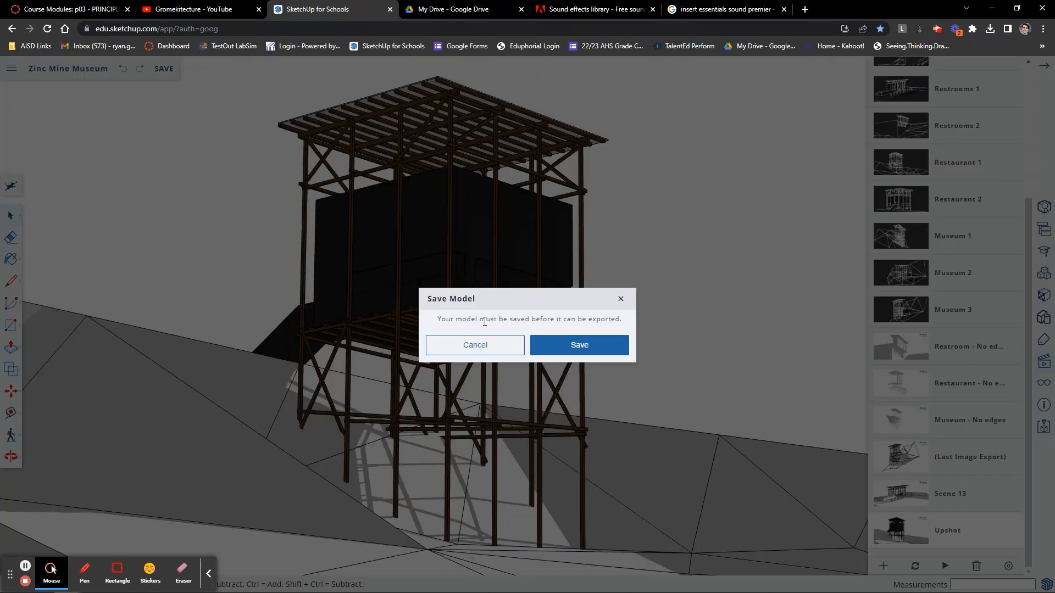
left_click(538, 354)
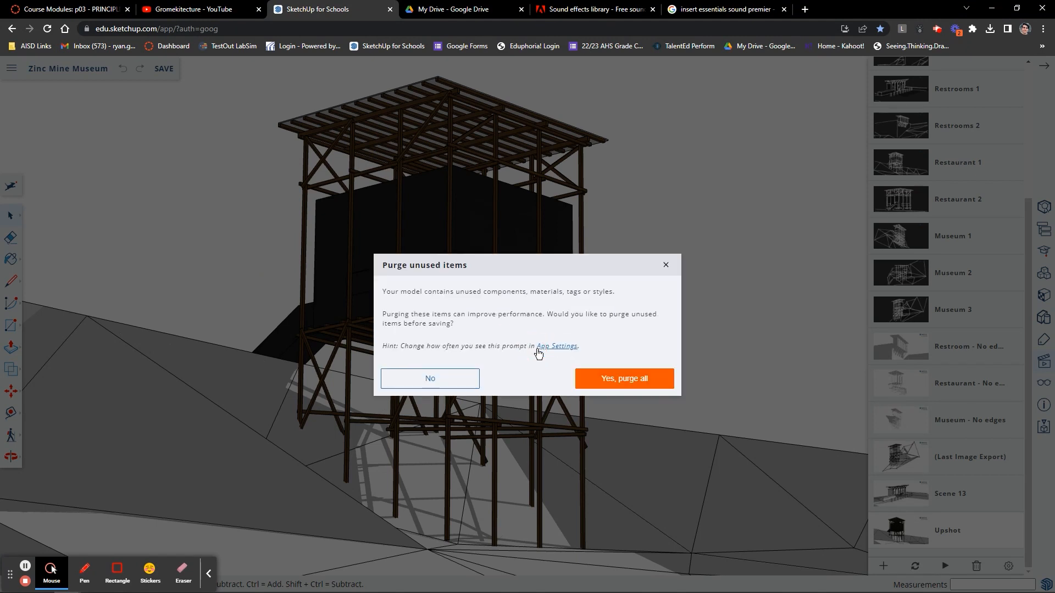
left_click(642, 378)
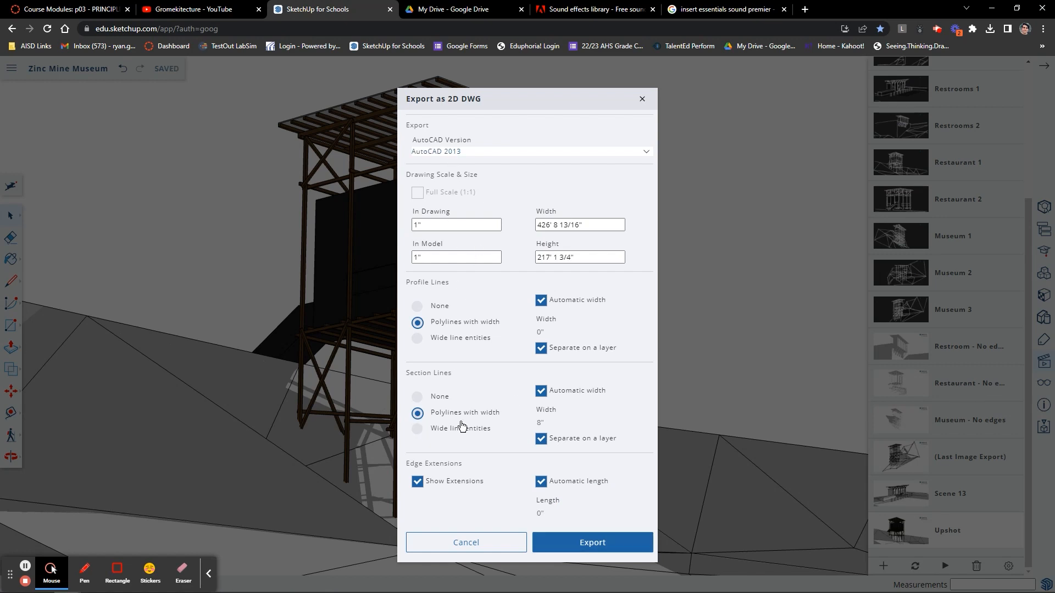
Step: Export the 2D DWG in AutoCAD 2013 format with the default line settings and download the file
left_click(568, 544)
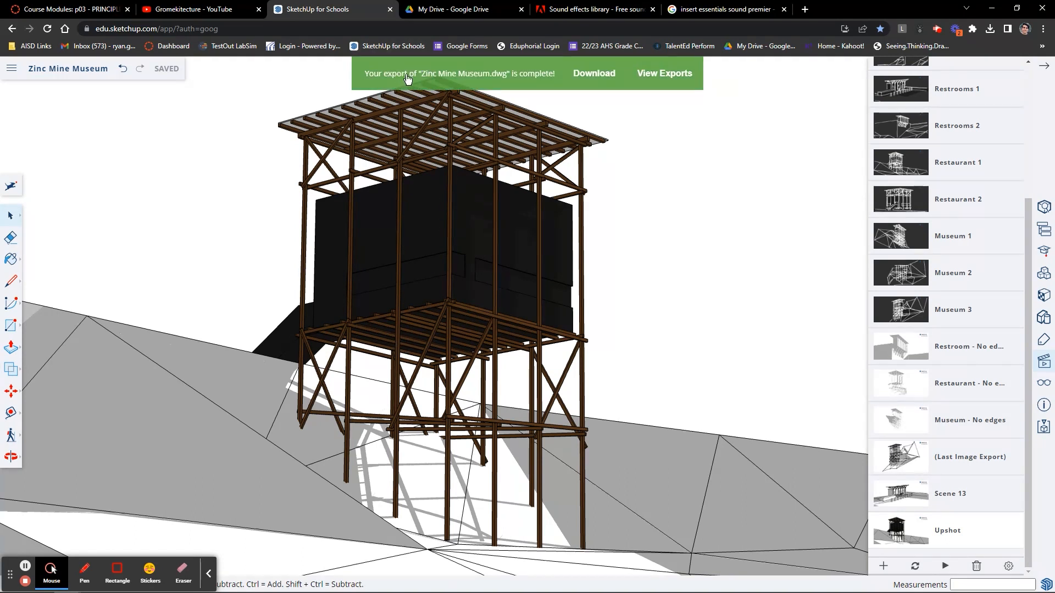
left_click(596, 73)
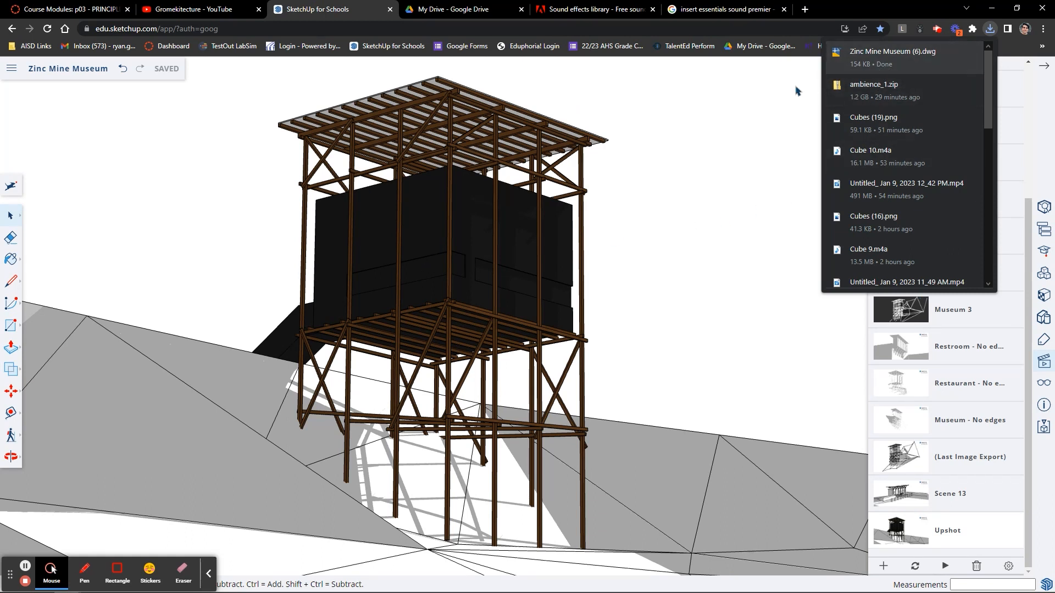
left_click(695, 168)
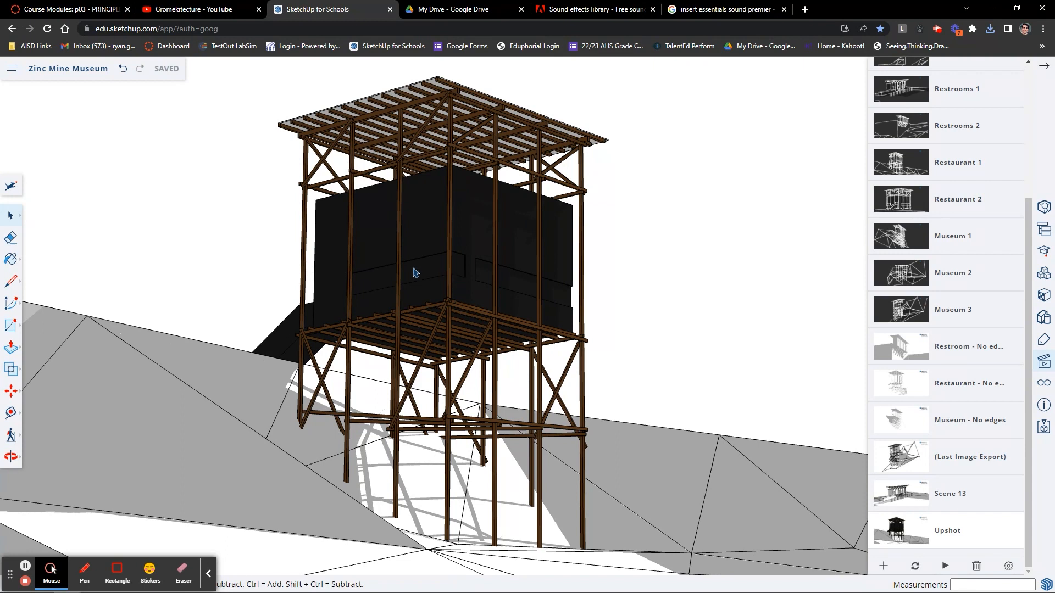
Step: Hide the model edges, inspect the tower up close from above, and return to the Upshot scene
left_click(10, 189)
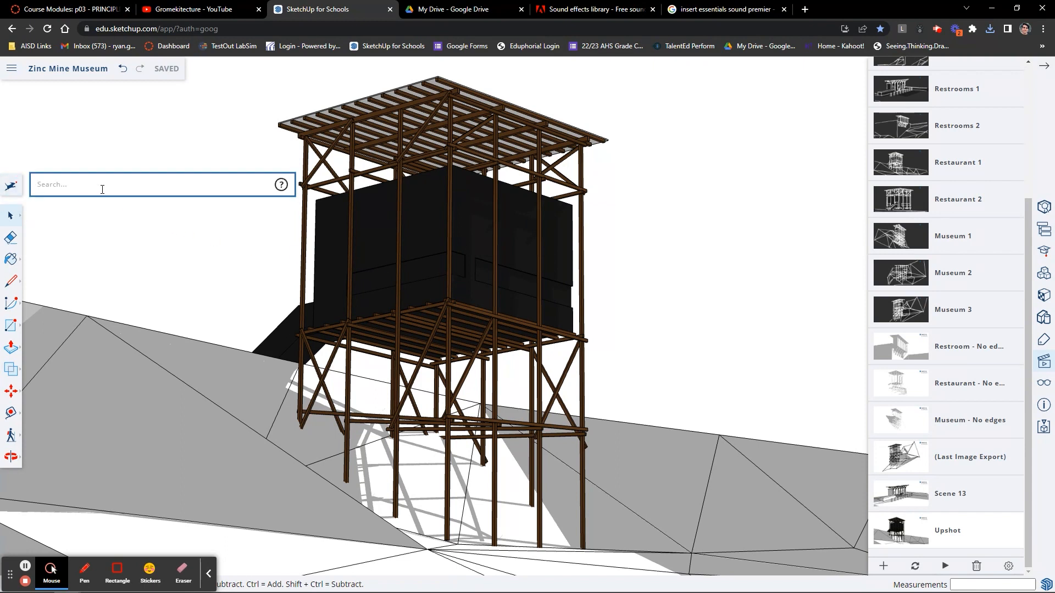
type("edg")
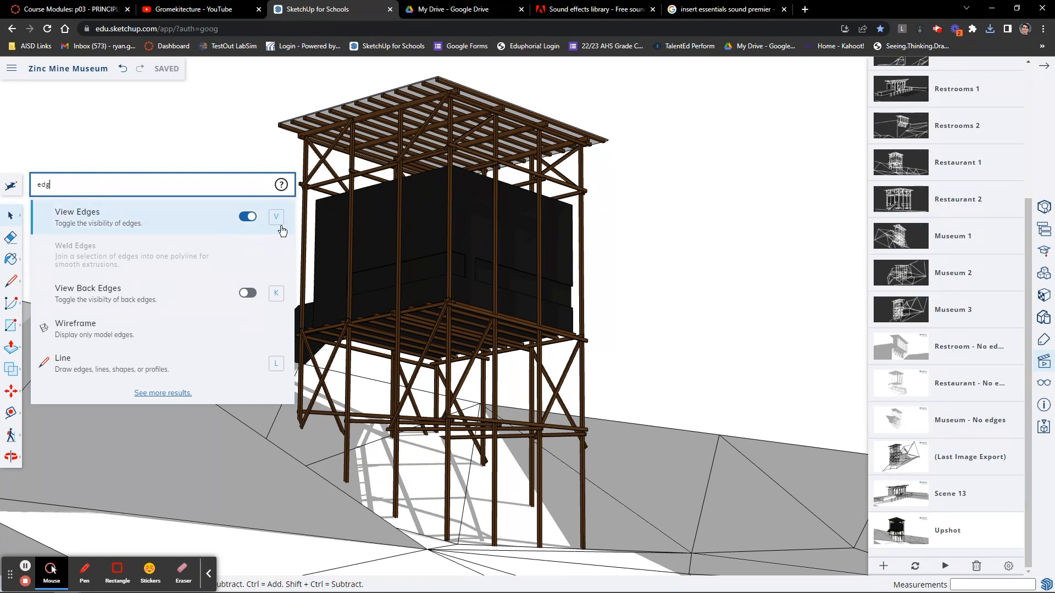
left_click(250, 219)
left_click(650, 312)
left_click_drag(486, 426, 434, 495)
scroll(572, 330, "up", 8)
left_click_drag(572, 331, 592, 379)
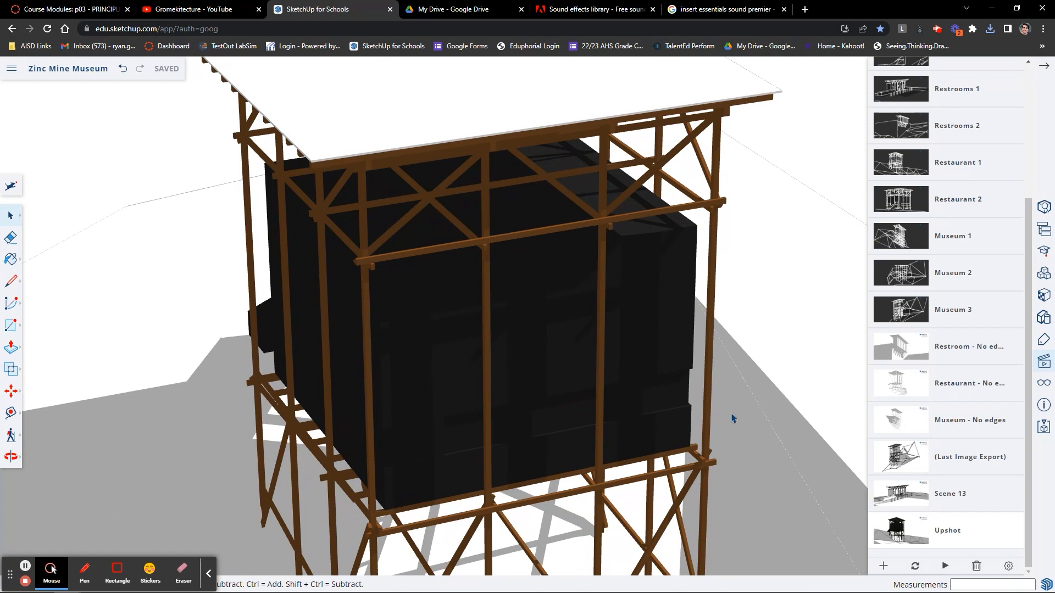
left_click(908, 531)
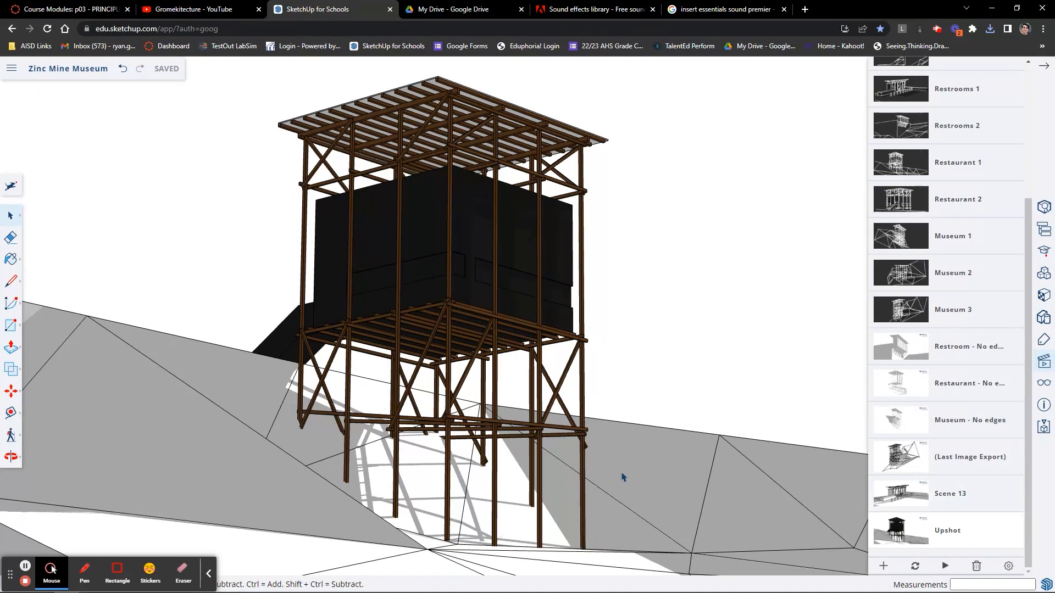
Step: Turn off View Edges for the model in the Upshot view
left_click(11, 187)
type("ed")
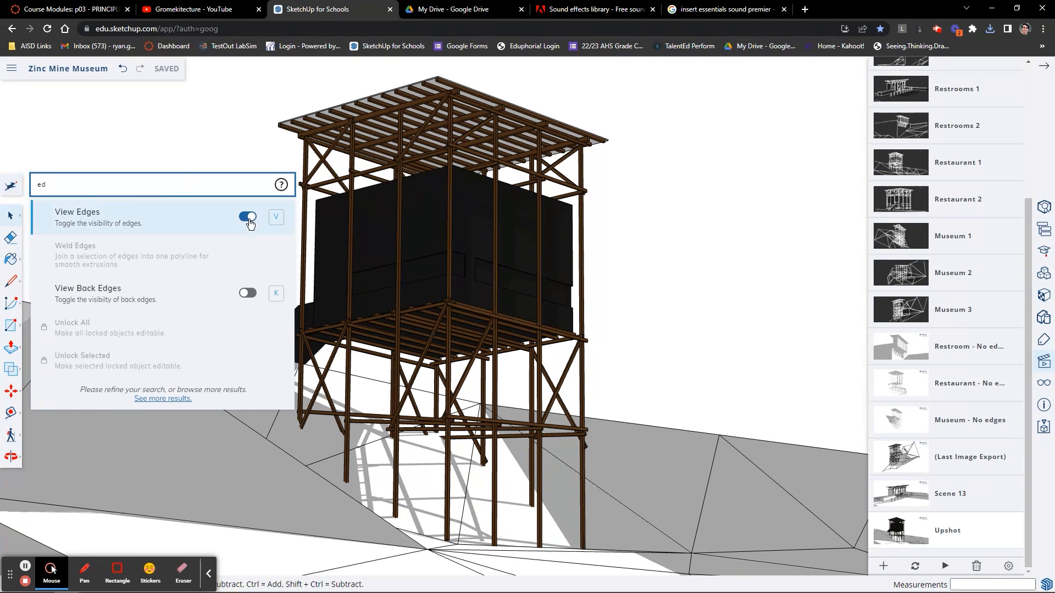
left_click(248, 217)
left_click(677, 273)
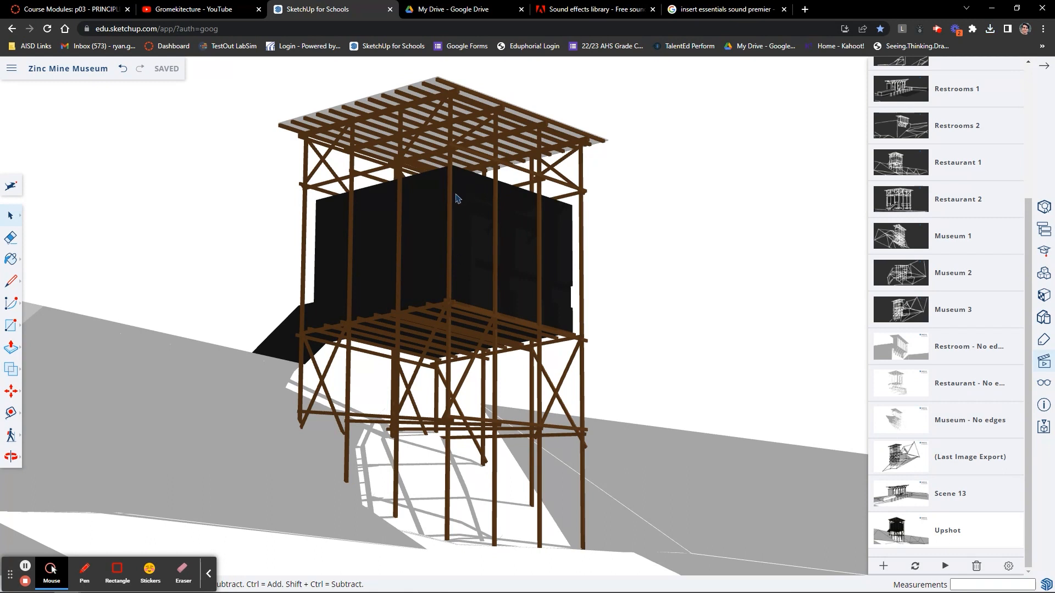
Step: Turn on View Profiles to display the profile edges of the tower and terrain
left_click(12, 188)
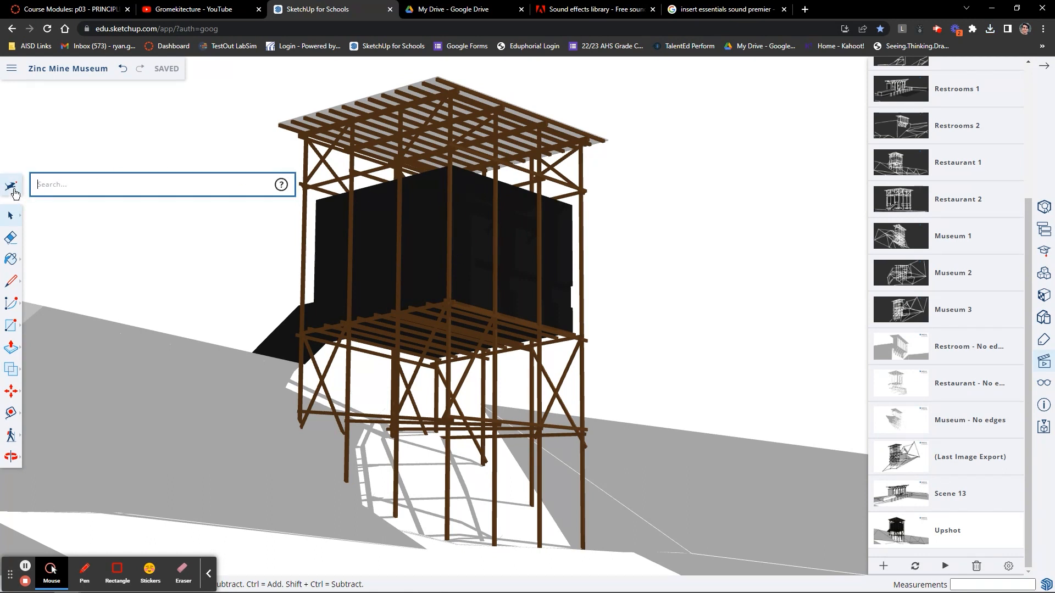
type("prof")
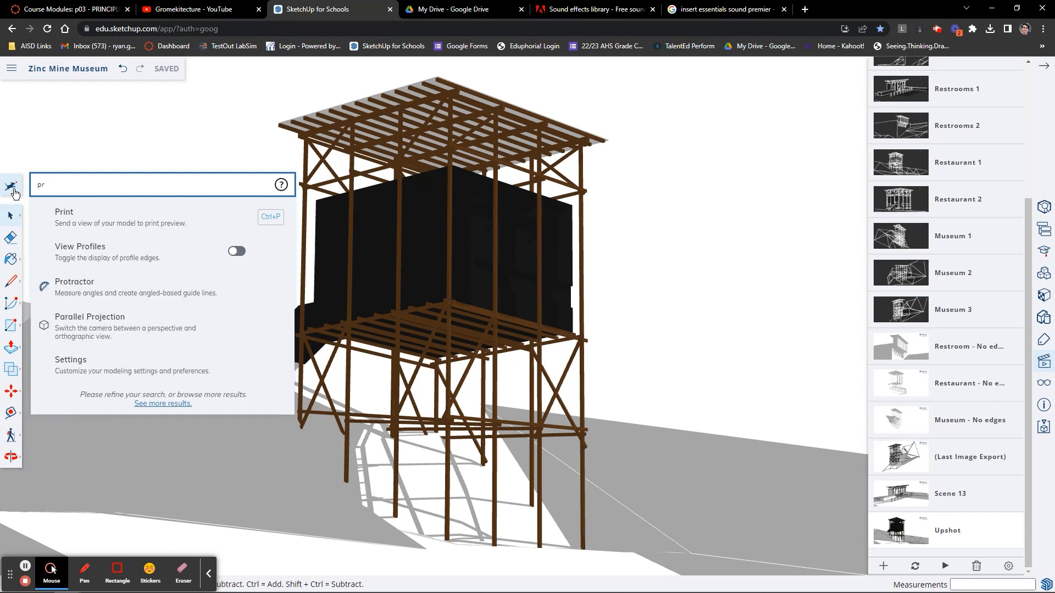
key("Down")
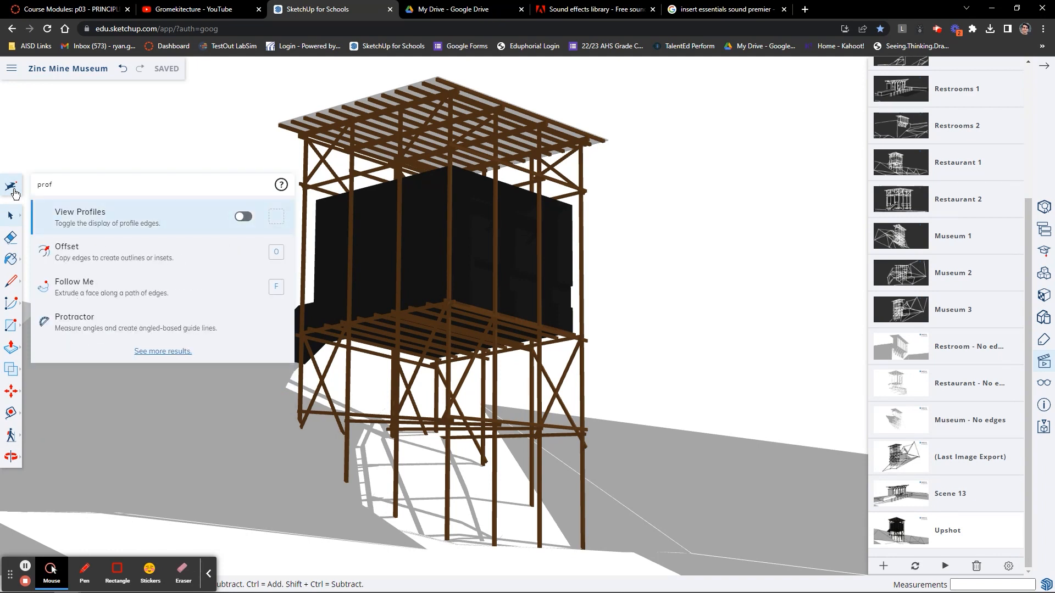
key("Return")
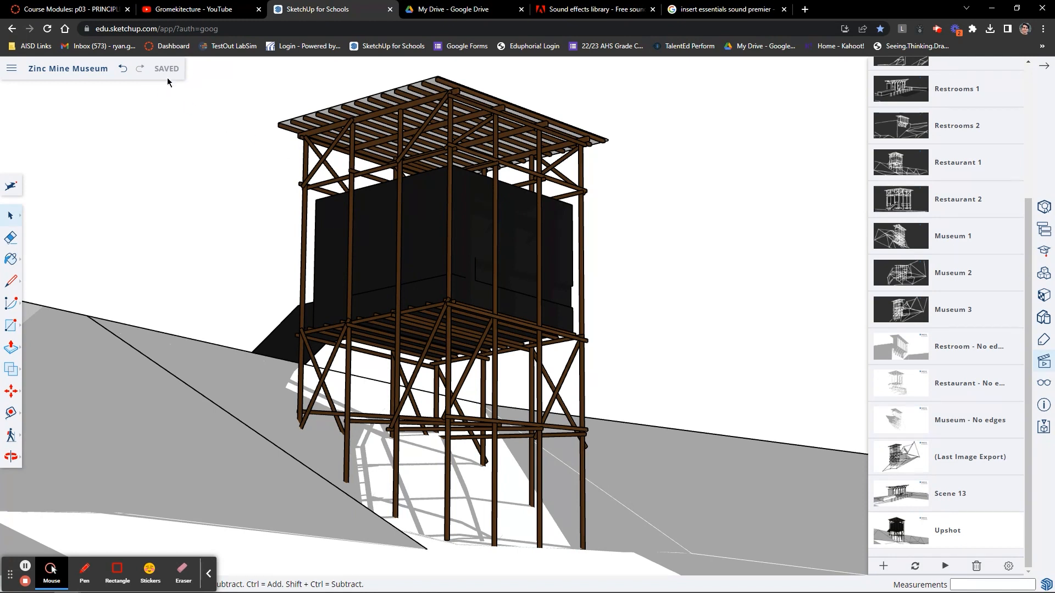
Step: Open a roof rafter for editing, exit it without changes, and save the model
left_click(341, 117)
double_click(340, 117)
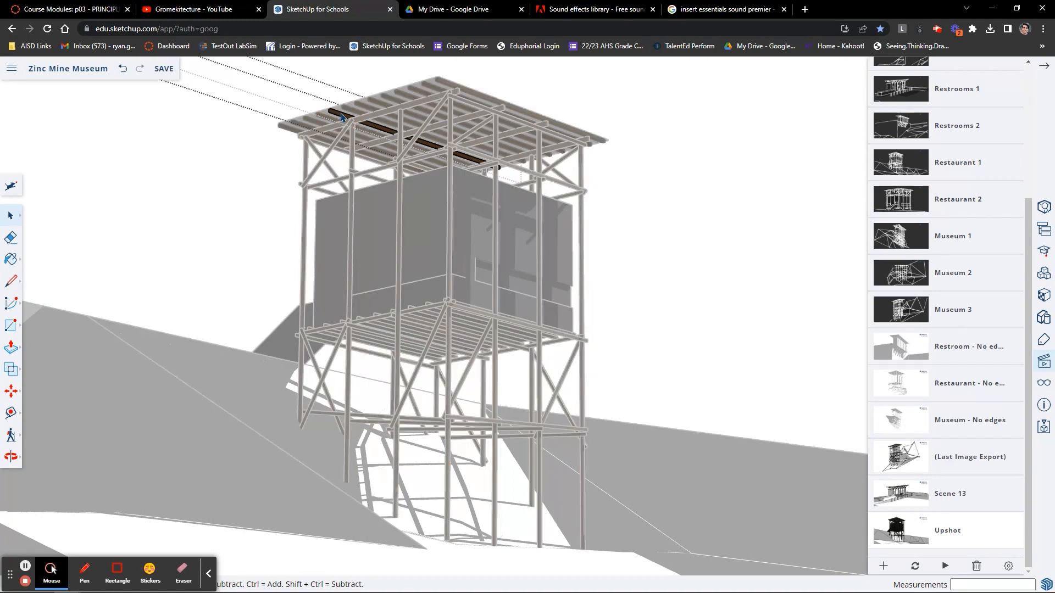
left_click(252, 178)
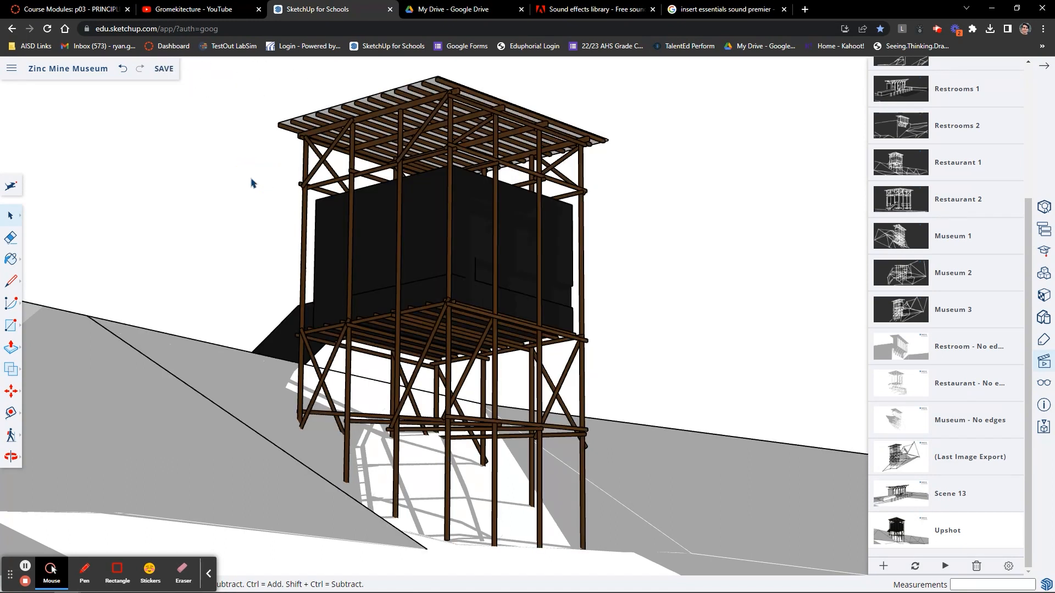
left_click(164, 69)
Step: Export the profile-edge view as a 2D DWG in AutoCAD 2013 format and download the file
left_click(11, 68)
mouse_move(71, 237)
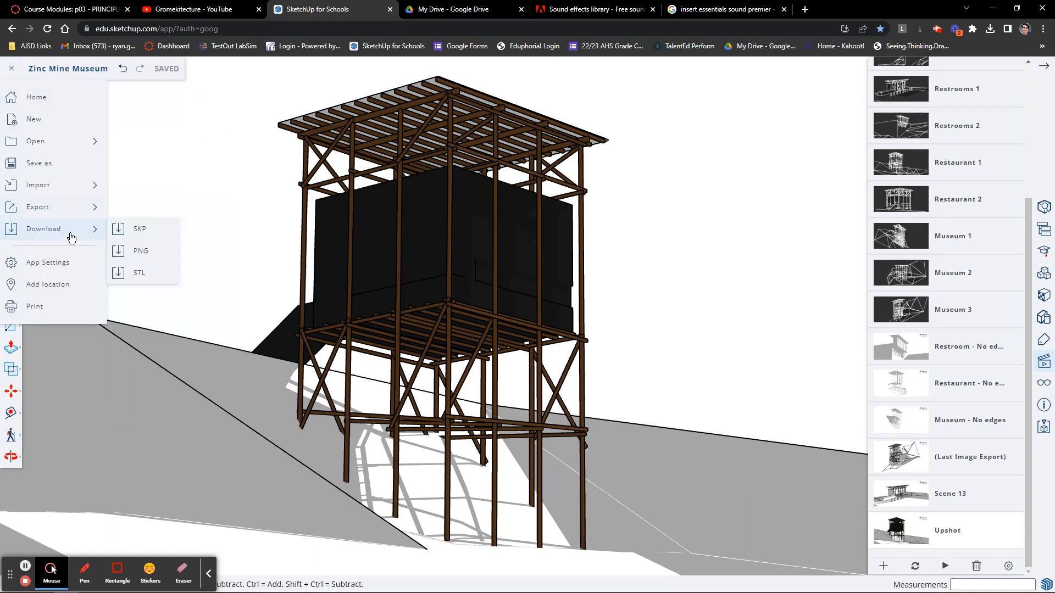
mouse_move(54, 211)
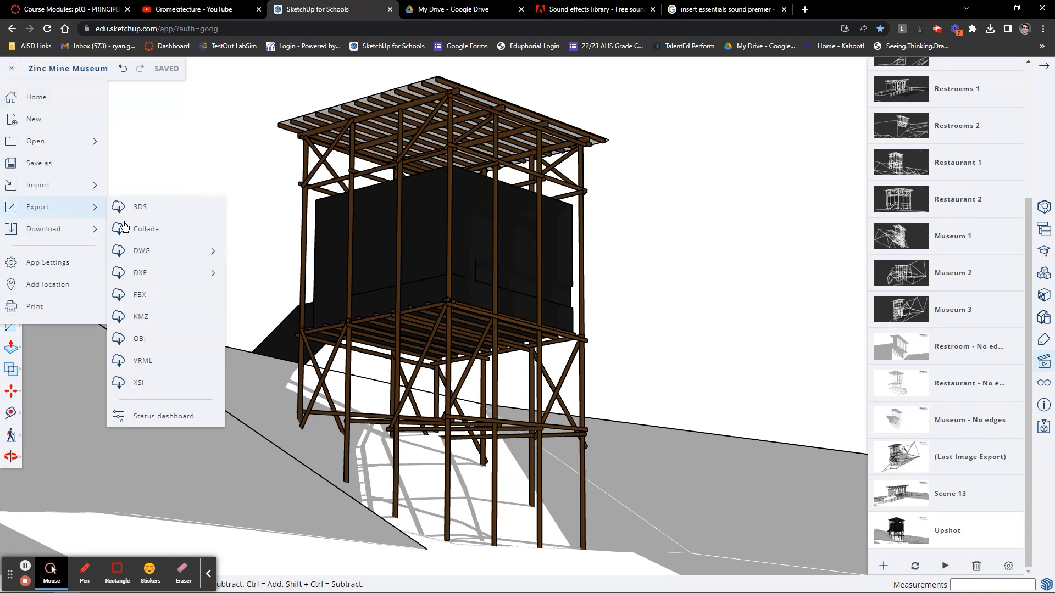
mouse_move(146, 252)
left_click(273, 274)
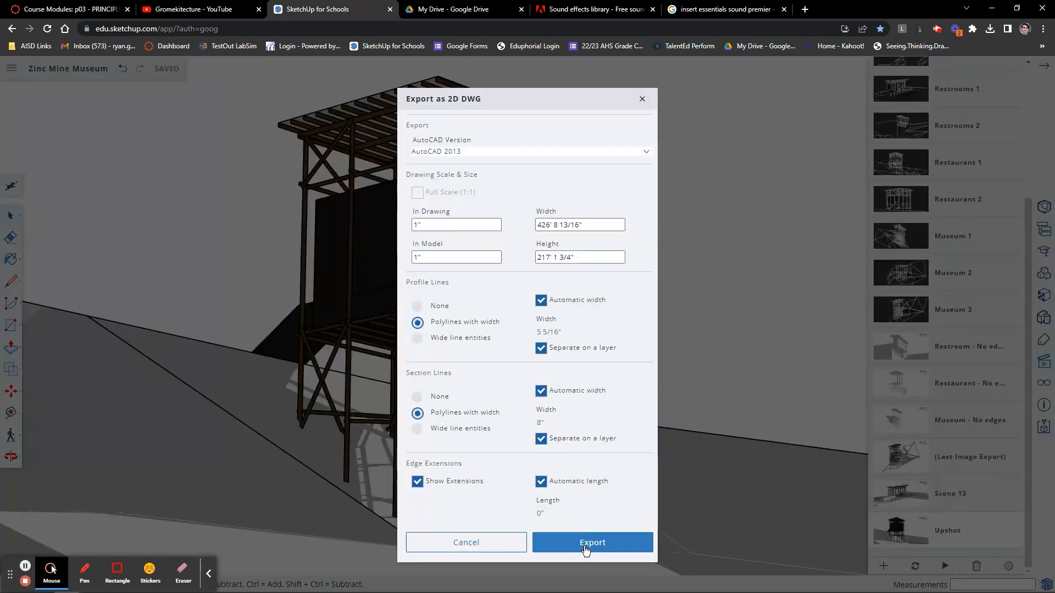
left_click(586, 550)
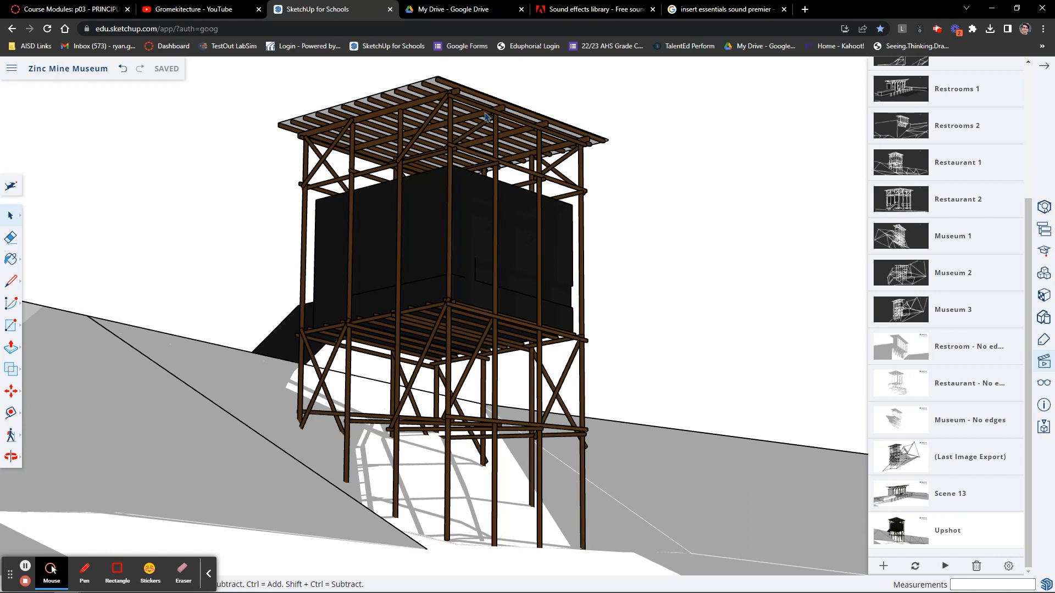
scroll(1005, 217, "up", 1)
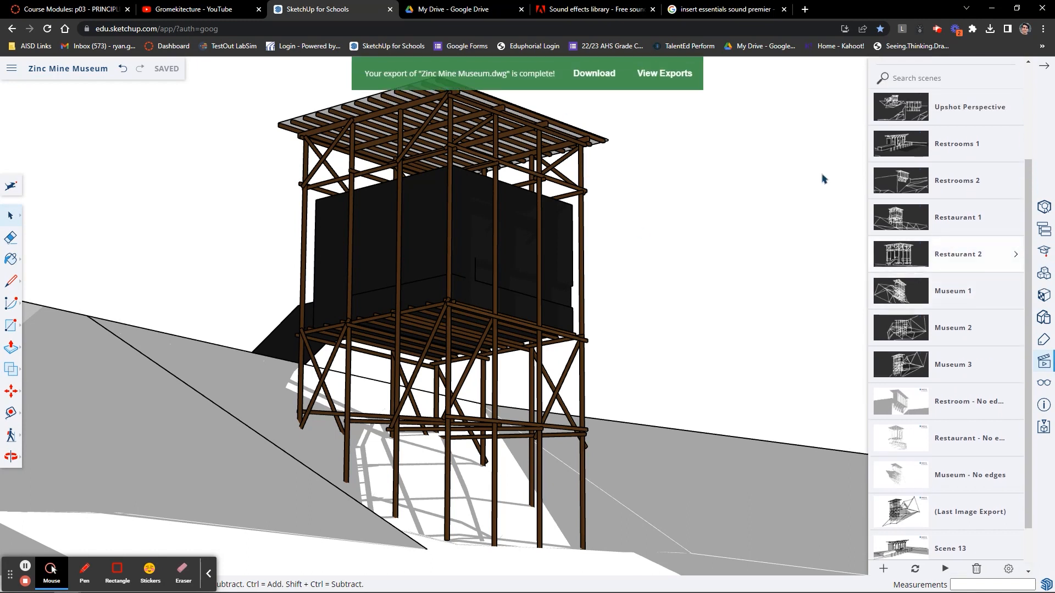
left_click(589, 72)
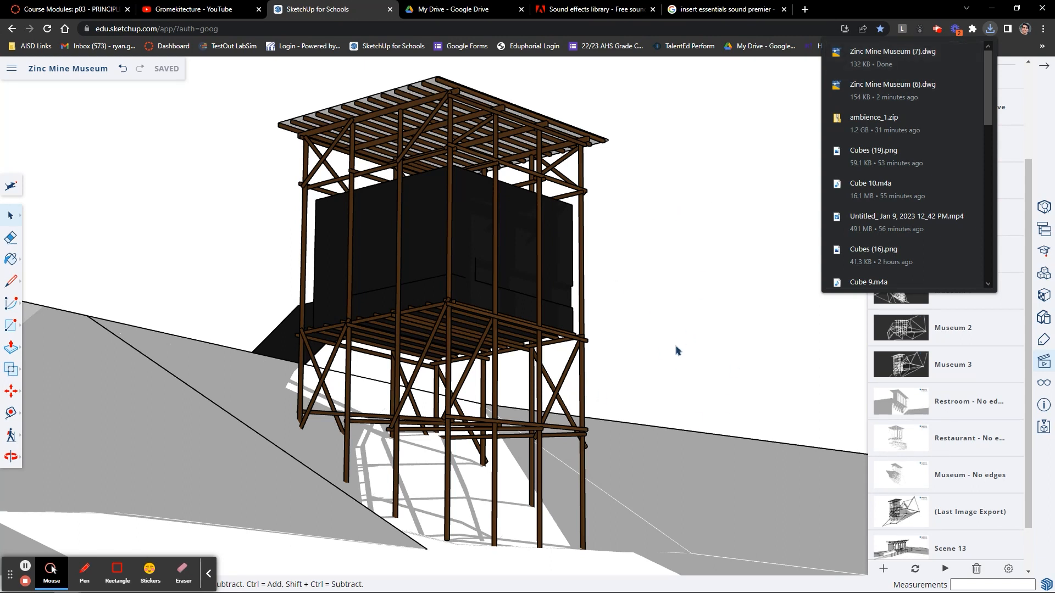
left_click(628, 379)
Step: Turn off View Profiles so the tower is shown without any edge lines
left_click(13, 187)
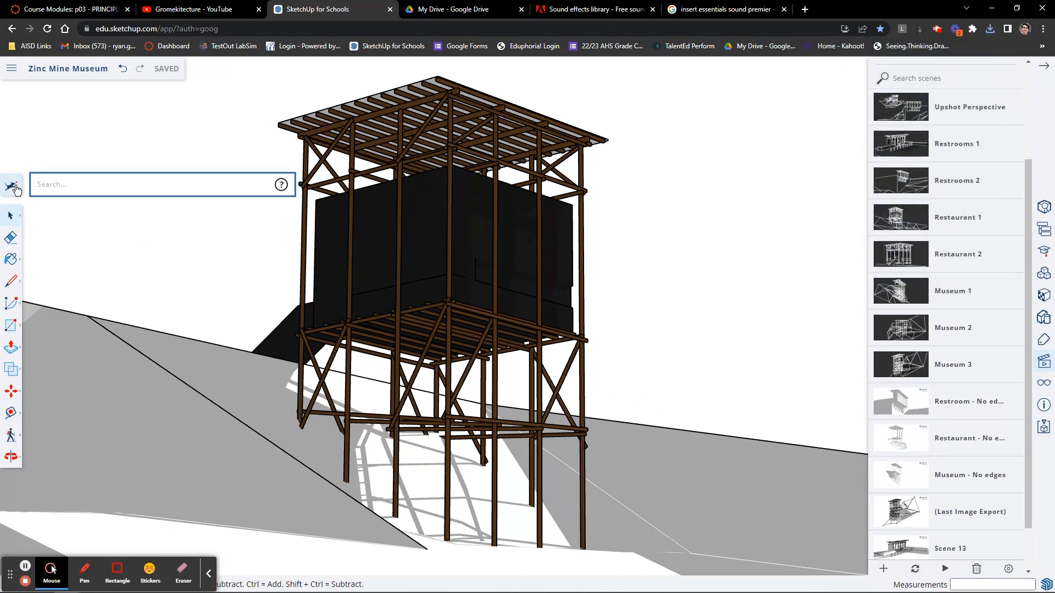
type("pro")
key("Return")
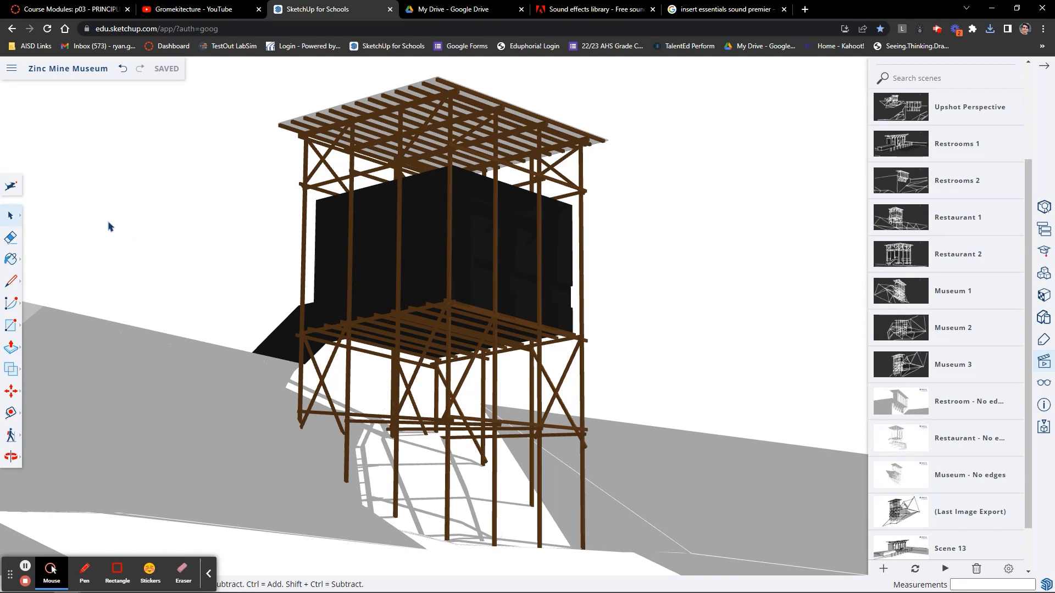
Step: Start a PNG image download of the model and set the image size to 4000 px wide by 2000 px high
left_click(12, 68)
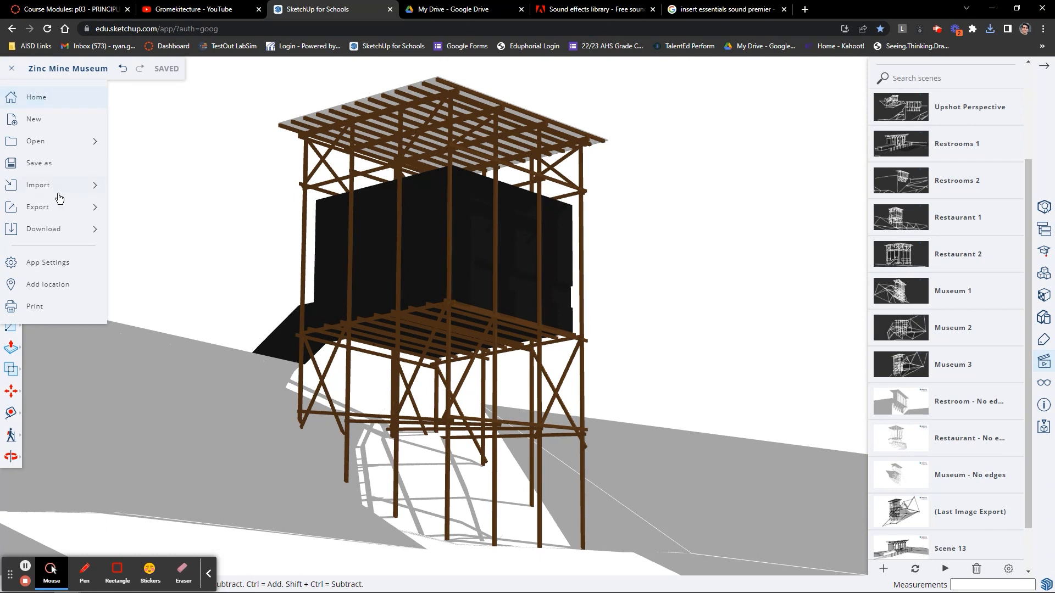
mouse_move(64, 209)
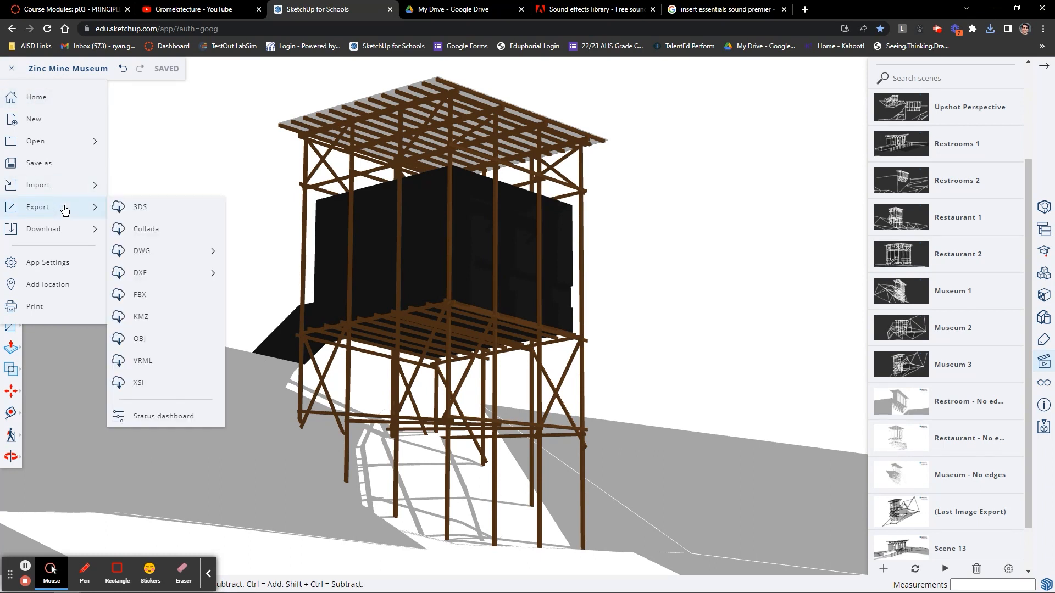
mouse_move(64, 236)
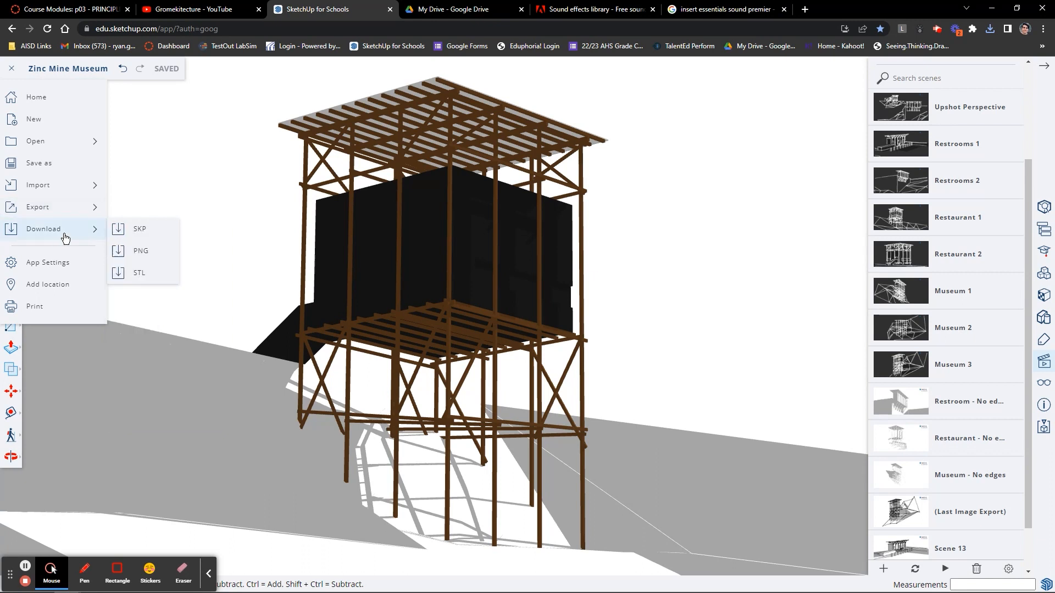
left_click(132, 256)
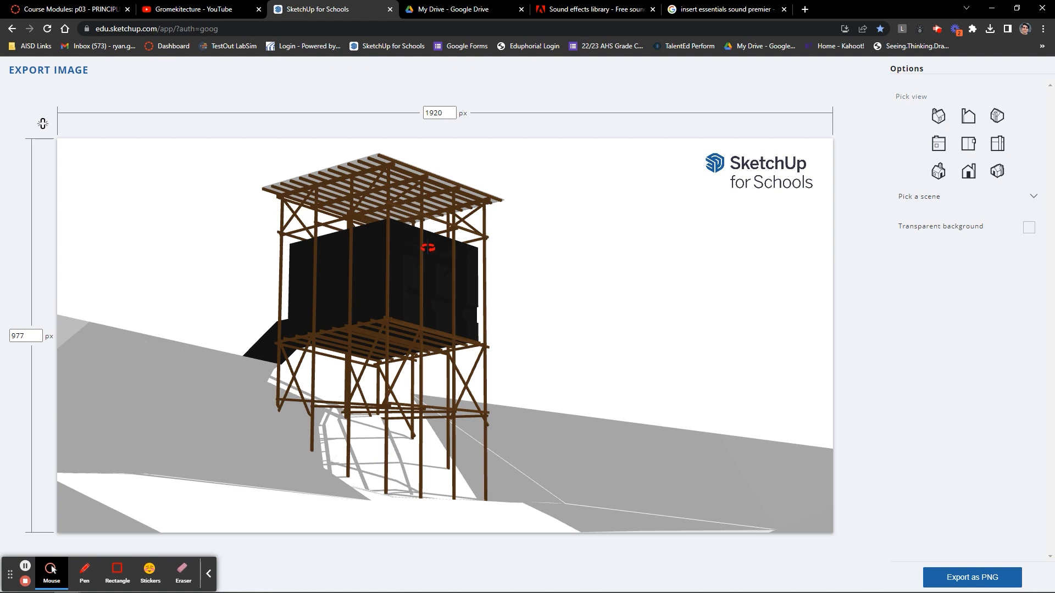
double_click(438, 107)
type("4000")
left_click(19, 337)
double_click(19, 338)
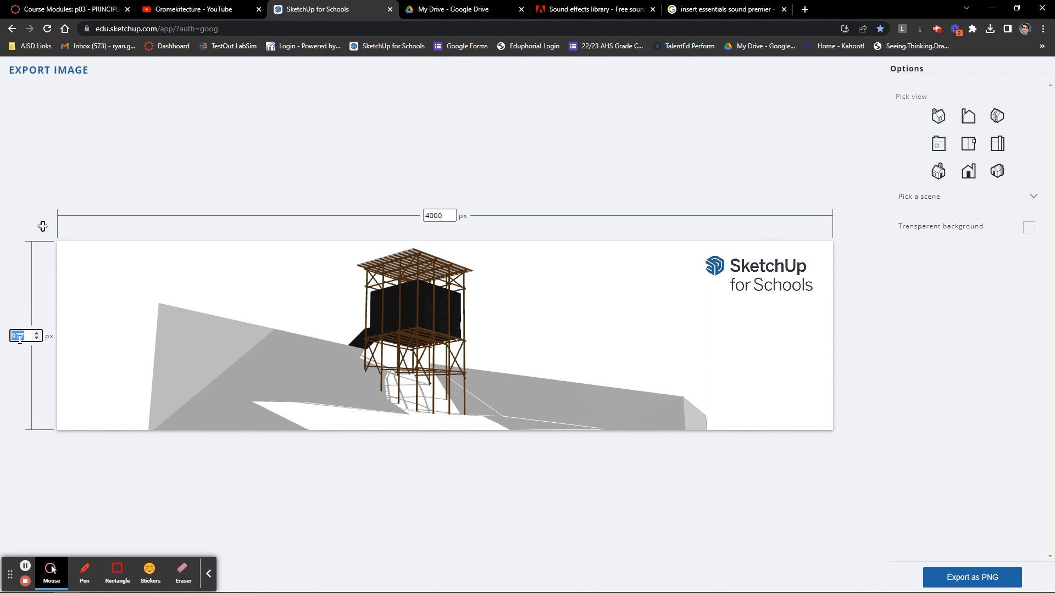
type("2000")
left_click(172, 494)
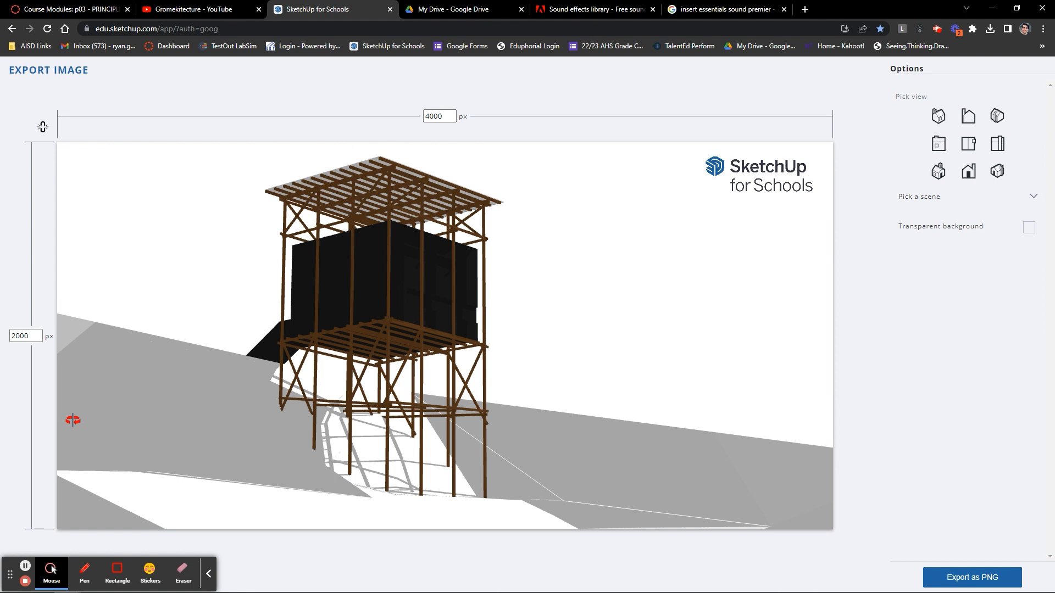
Step: Try an image width of 2000 px and set it back to 4000 px
double_click(436, 115)
type("2000")
left_click(522, 97)
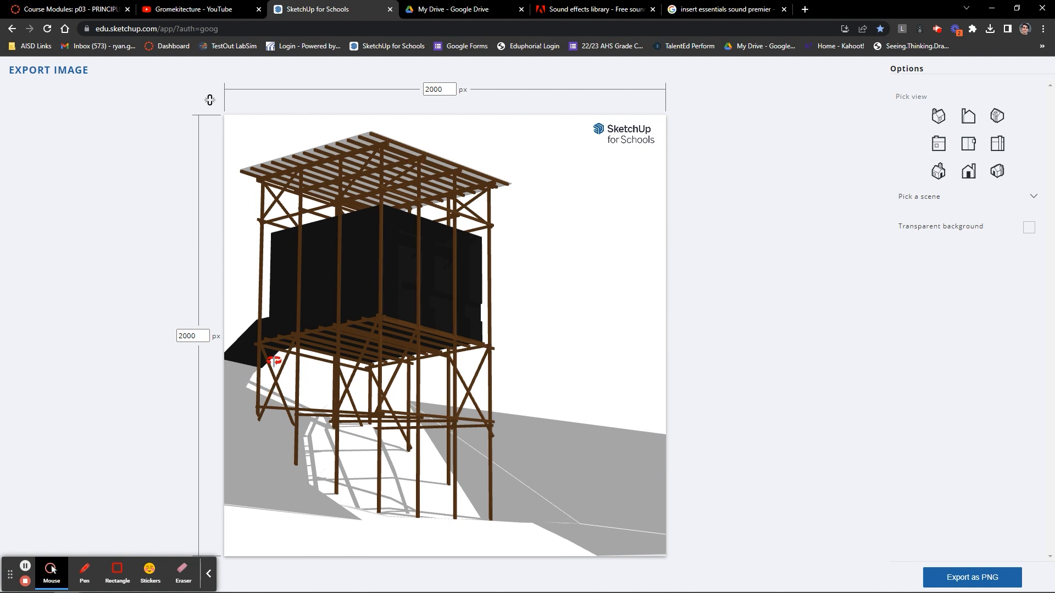
left_click(433, 90)
left_click(529, 112)
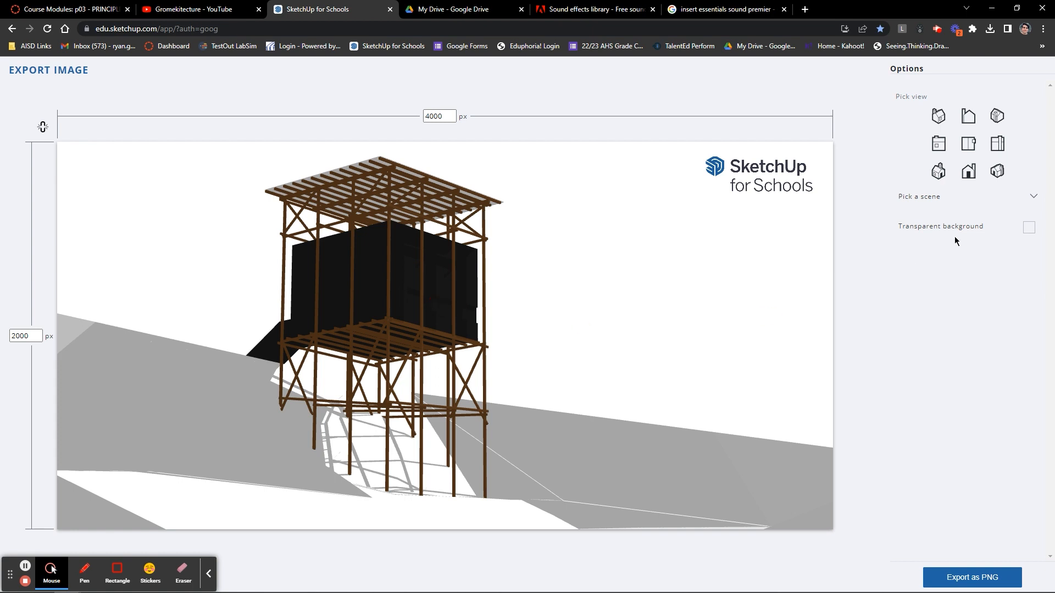
Step: Enable a transparent background for the image and export it as PNG
left_click(1030, 197)
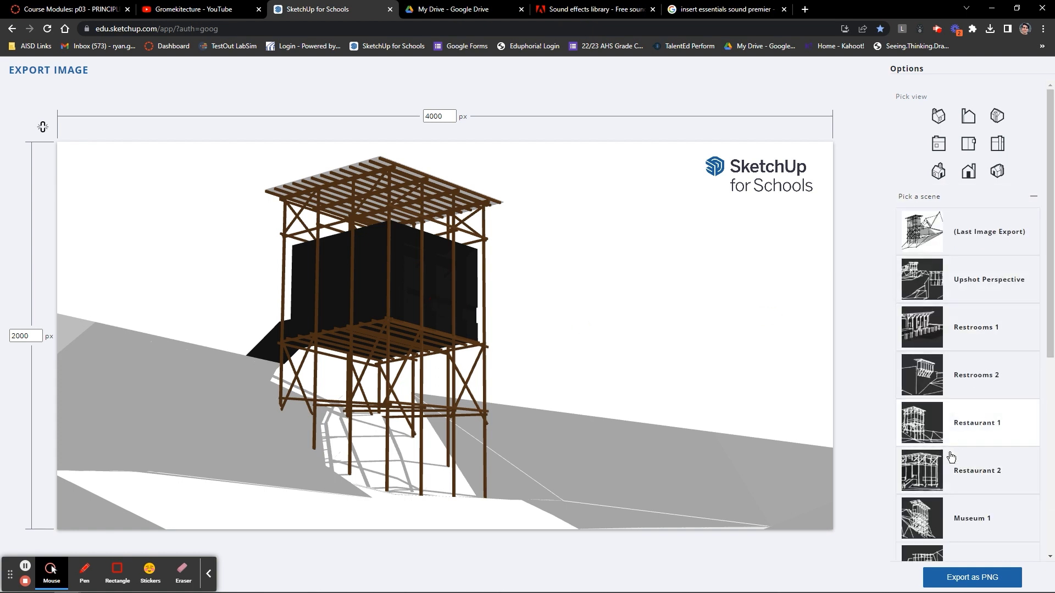
scroll(947, 461, "down", 6)
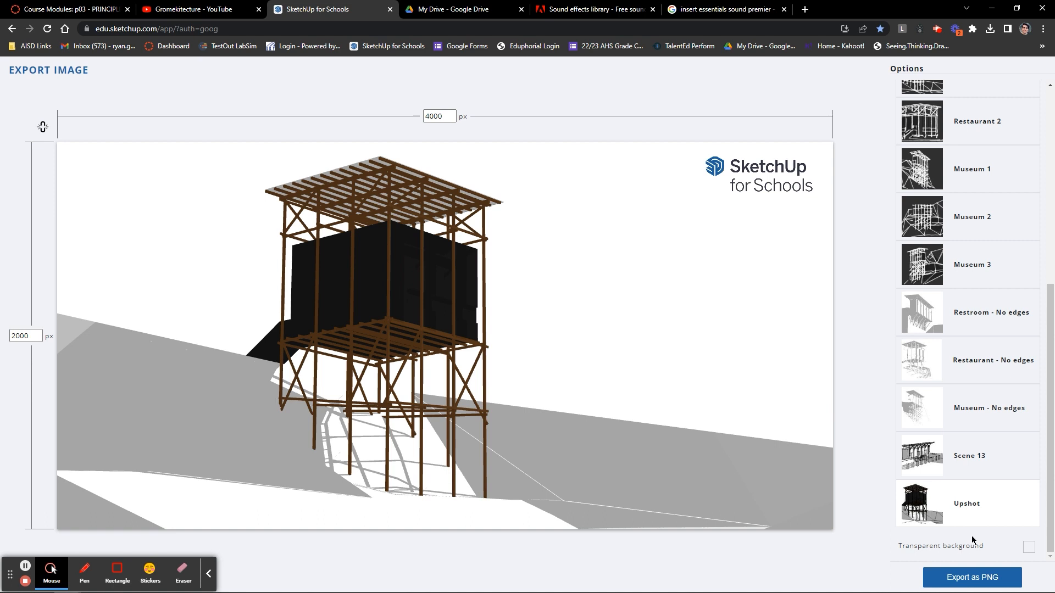
left_click(1030, 549)
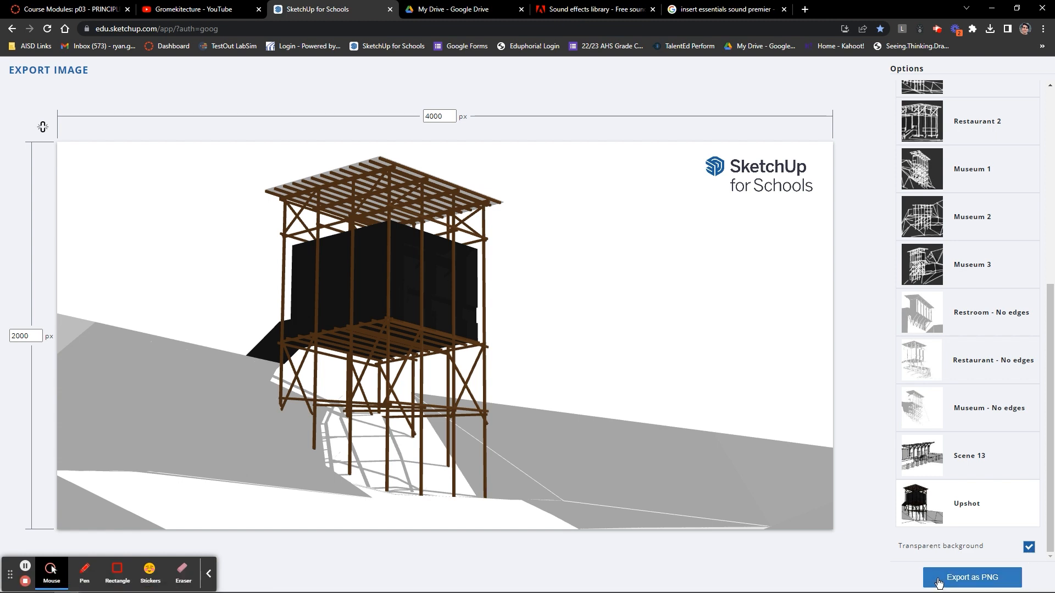
left_click(939, 579)
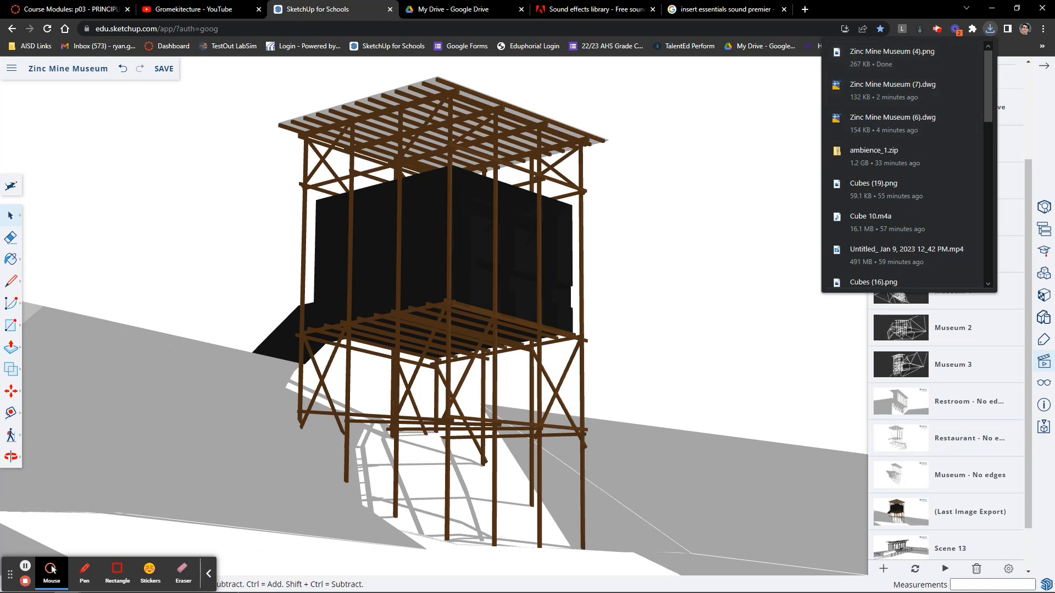
Step: Switch to Adobe Illustrator and create a landscape RGB document 24 in wide by 18 in high with one artboard
left_click(337, 582)
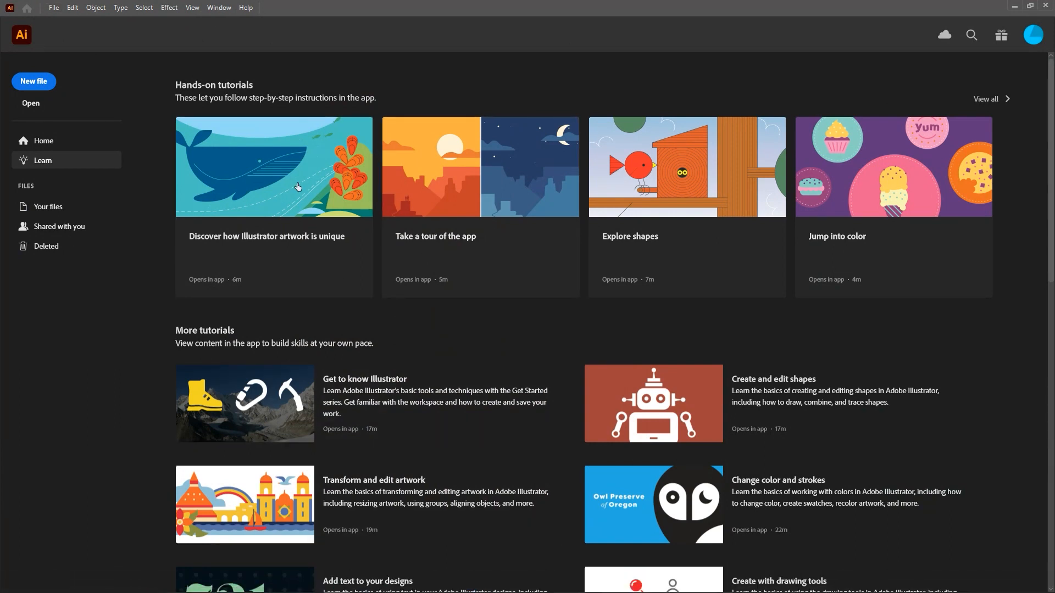
left_click(47, 85)
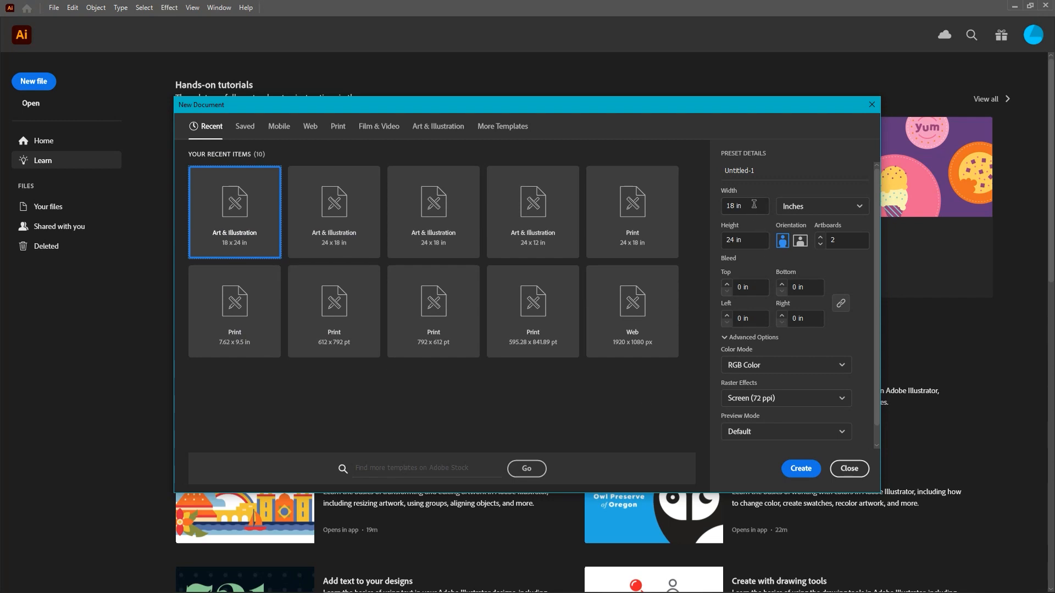
left_click(752, 205)
left_click(745, 239)
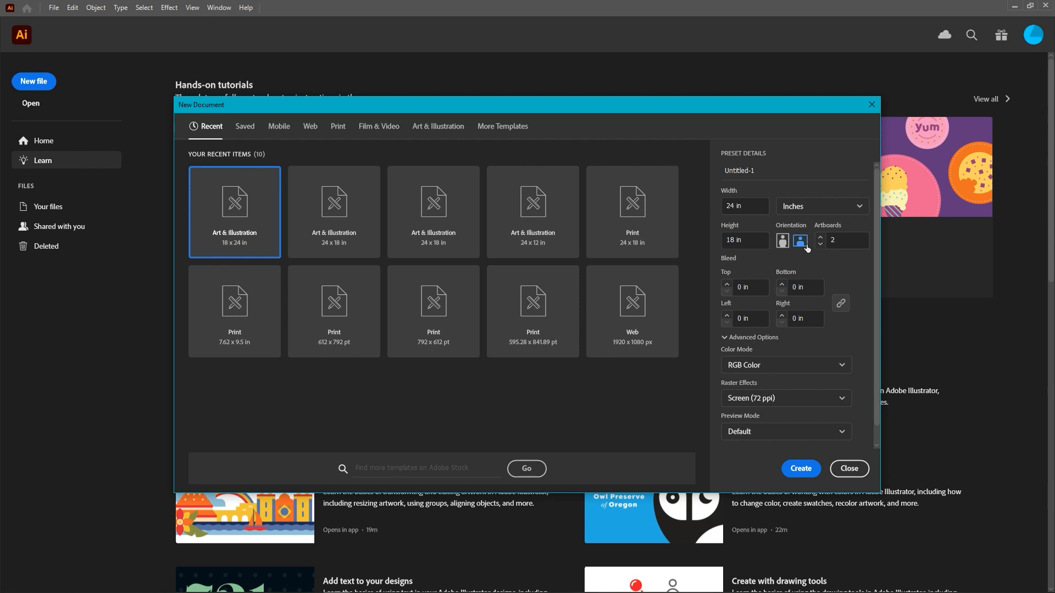
left_click(802, 243)
left_click(788, 244)
left_click(821, 244)
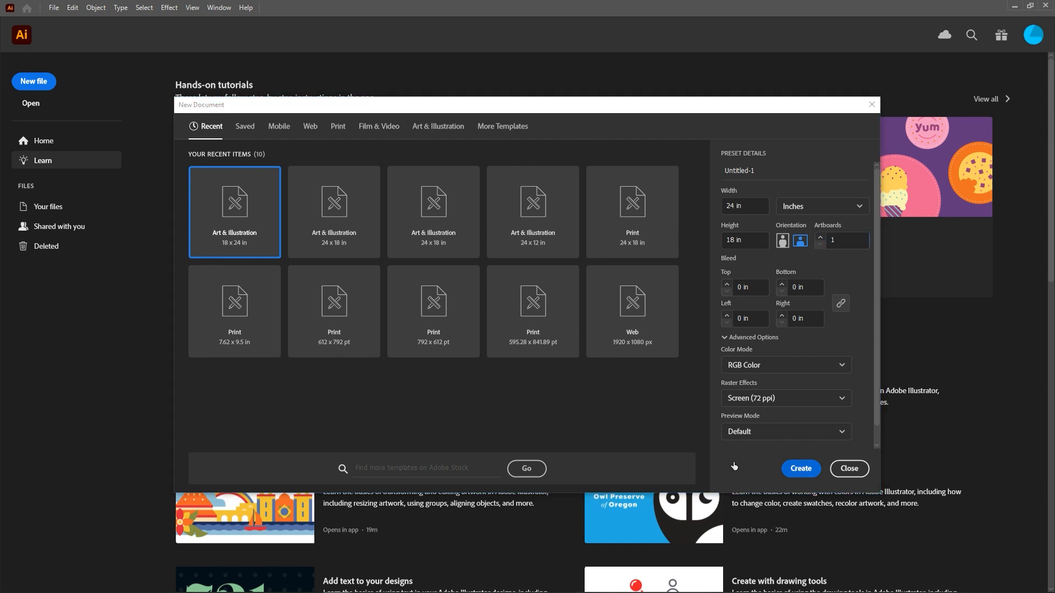
left_click(806, 474)
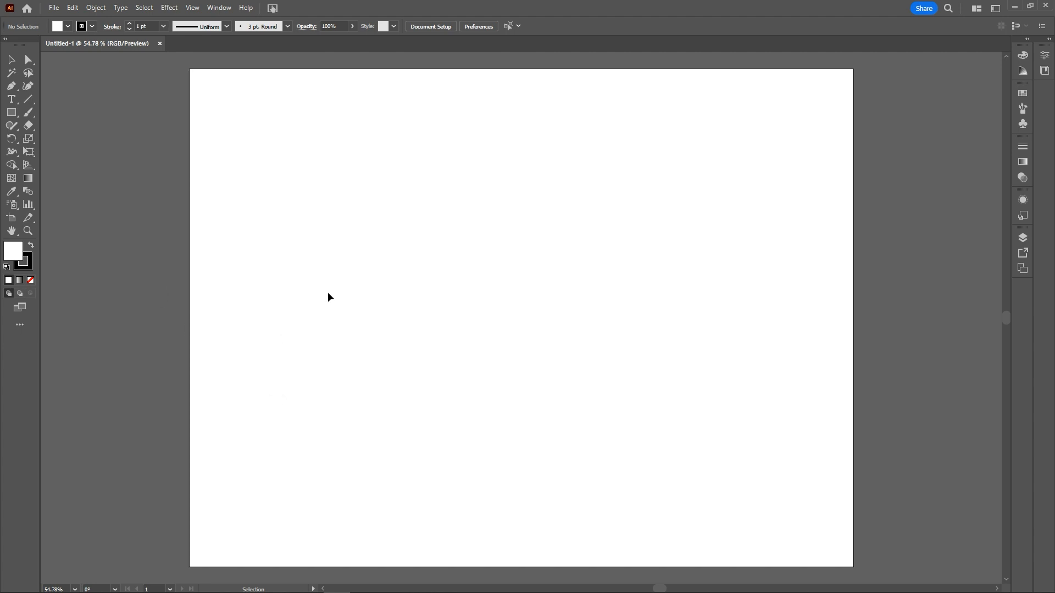
Step: Add two new layers above the document's original layer
scroll(378, 346, "down", 2)
scroll(378, 347, "up", 2)
scroll(378, 346, "down", 1)
scroll(378, 347, "down", 1)
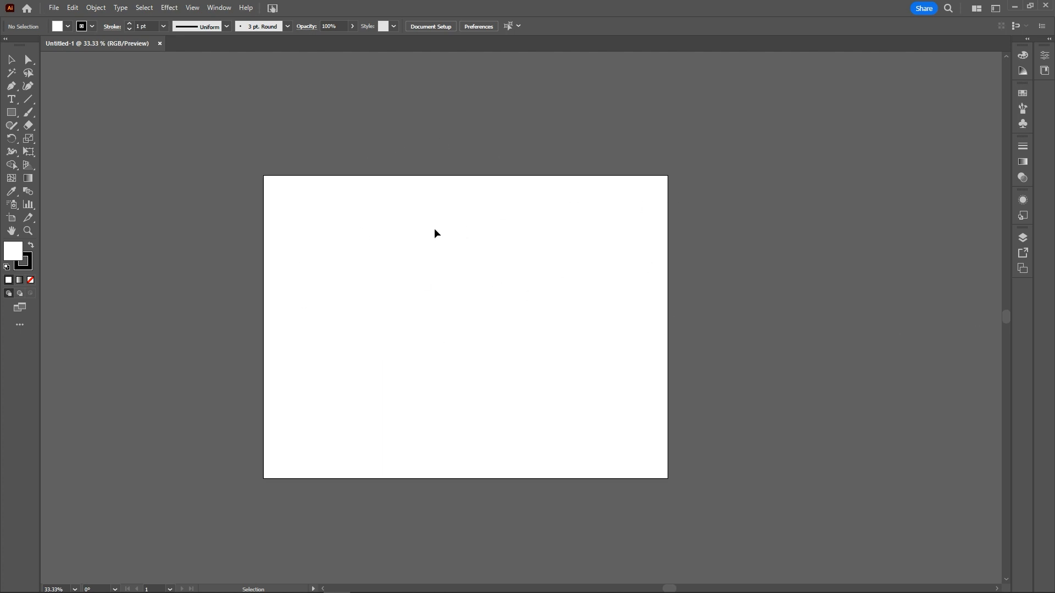
left_click(1024, 240)
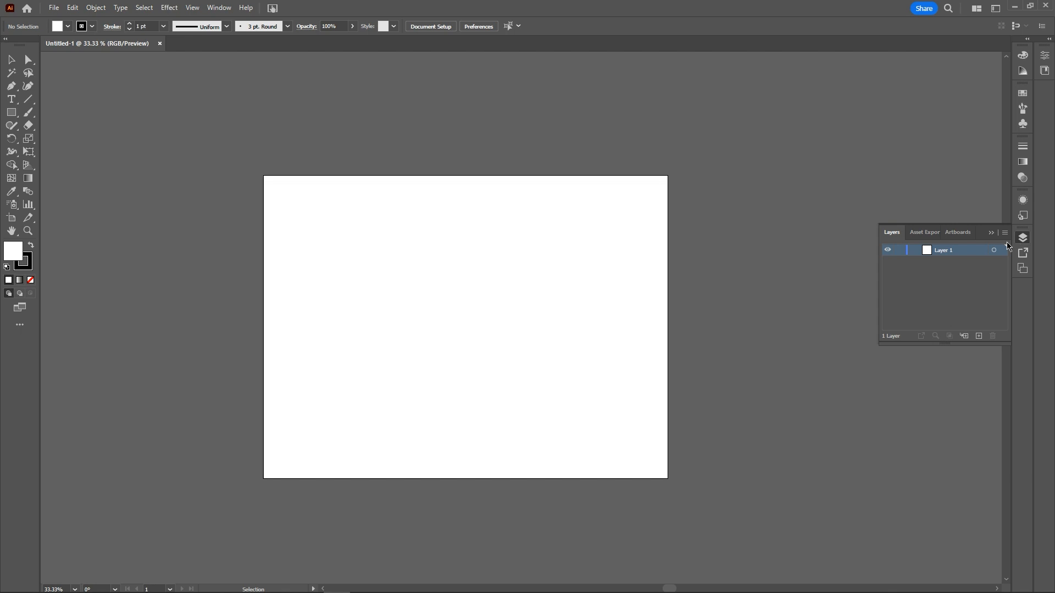
left_click(979, 337)
left_click(979, 337)
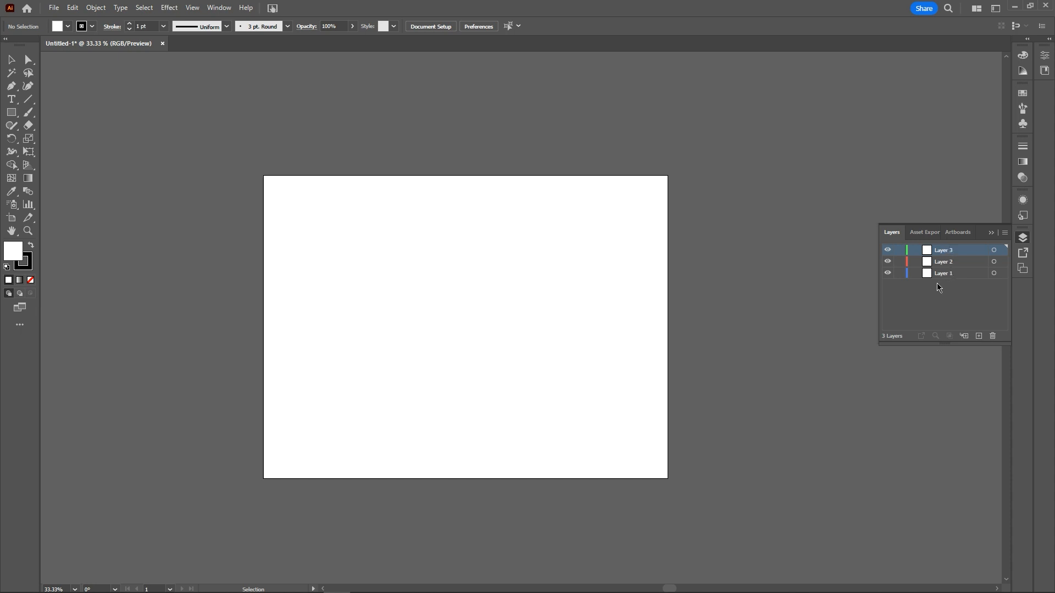
Step: Rename the three layers, from the uppermost down, as Profiles, Edges and Render
double_click(946, 250)
type("Profiles")
key("Return")
double_click(952, 262)
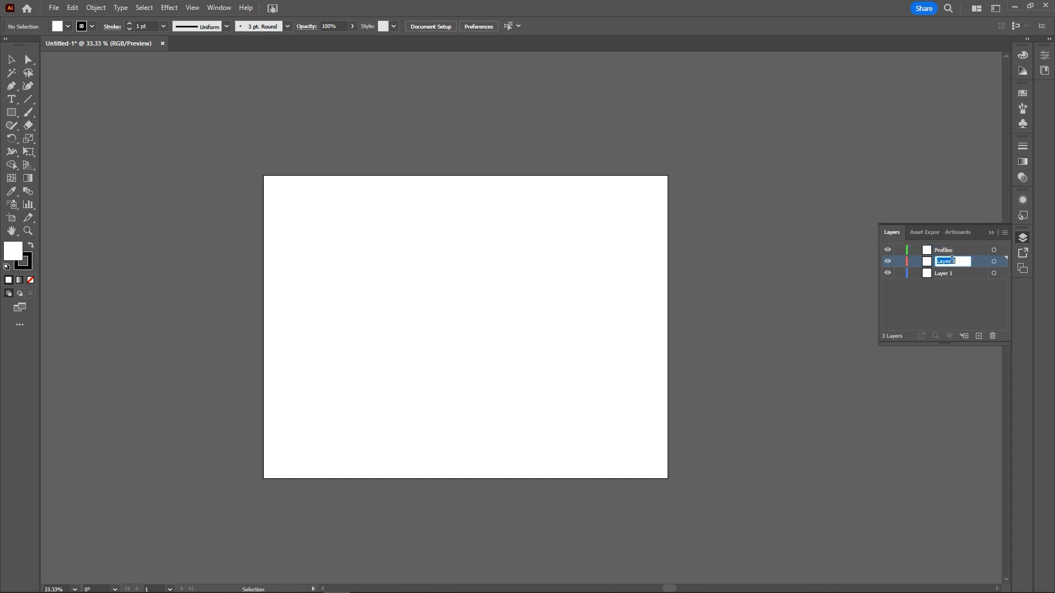
type("Edges")
key("Return")
double_click(940, 274)
type("F")
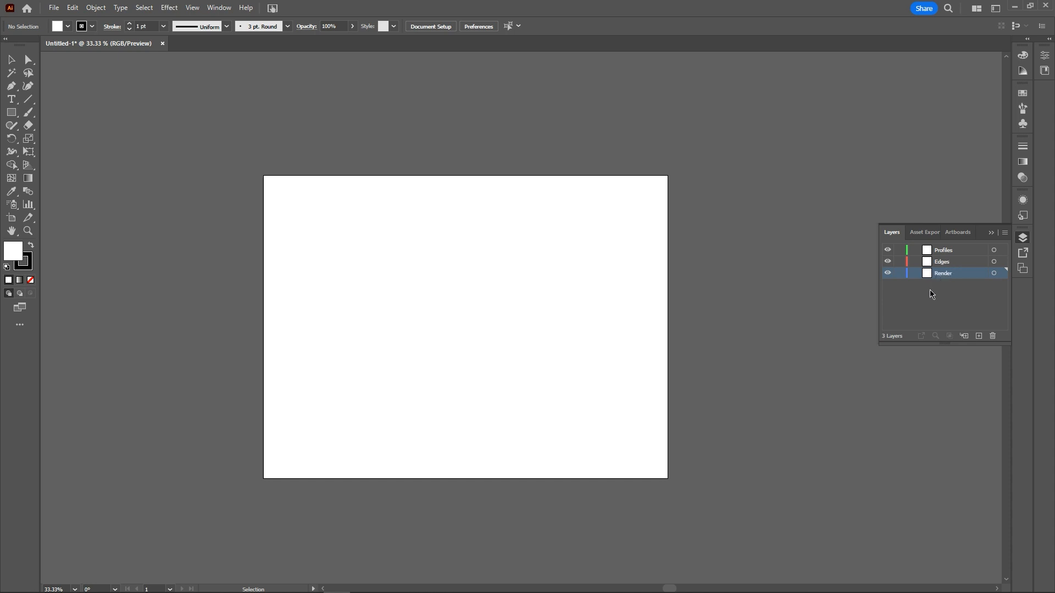
left_click(951, 259)
left_click(951, 251)
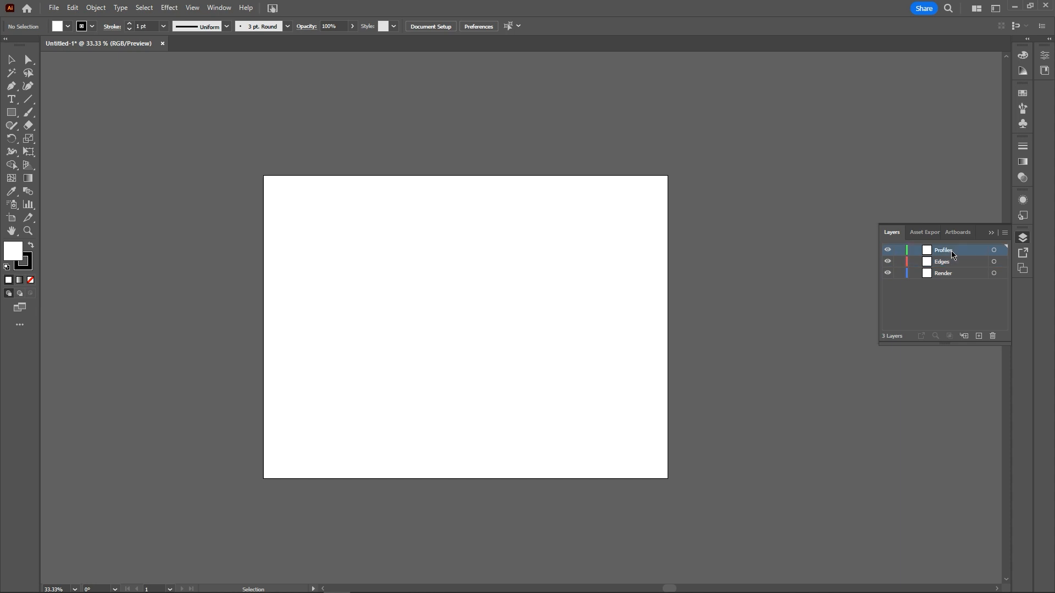
left_click(951, 261)
left_click(951, 272)
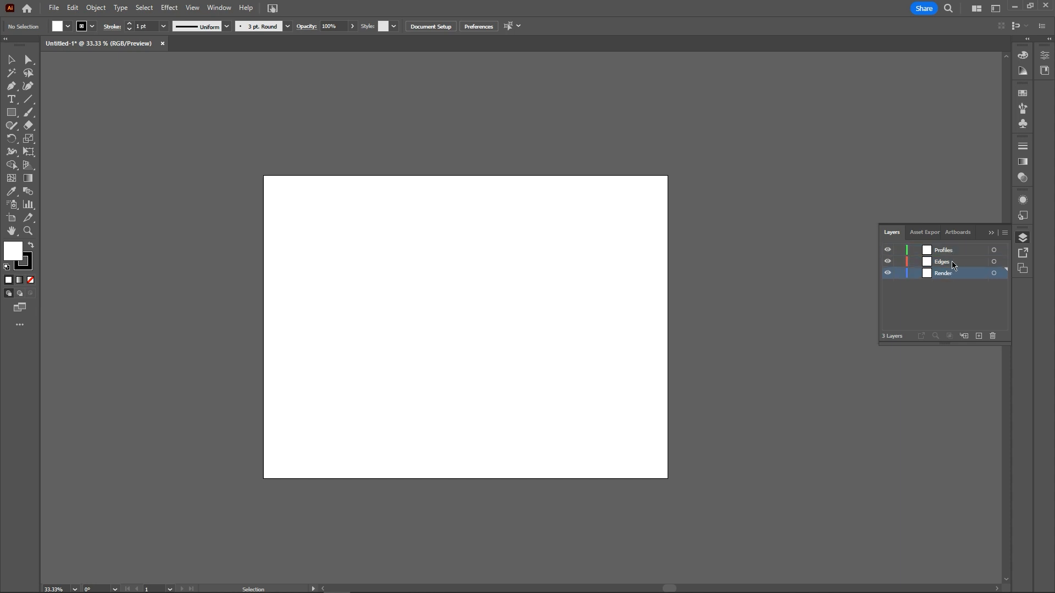
left_click(952, 261)
left_click(953, 250)
left_click(953, 259)
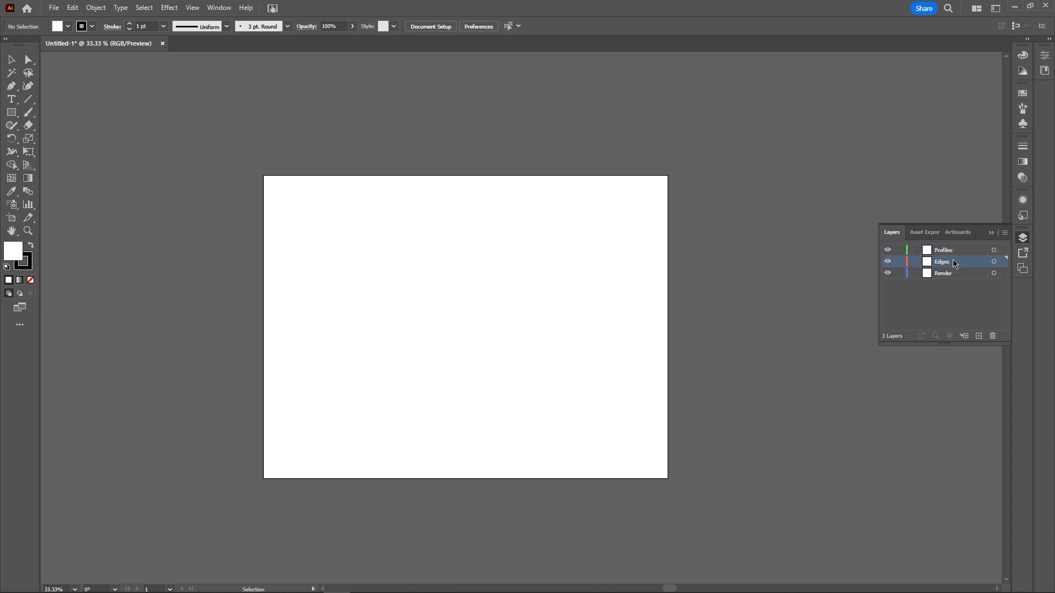
left_click(951, 272)
Step: Place the Zinc Mine Museum (6) DWG on the Edges layer from the artboard's upper-left corner, scaled to the full 24 in width
left_click(950, 263)
left_click(53, 8)
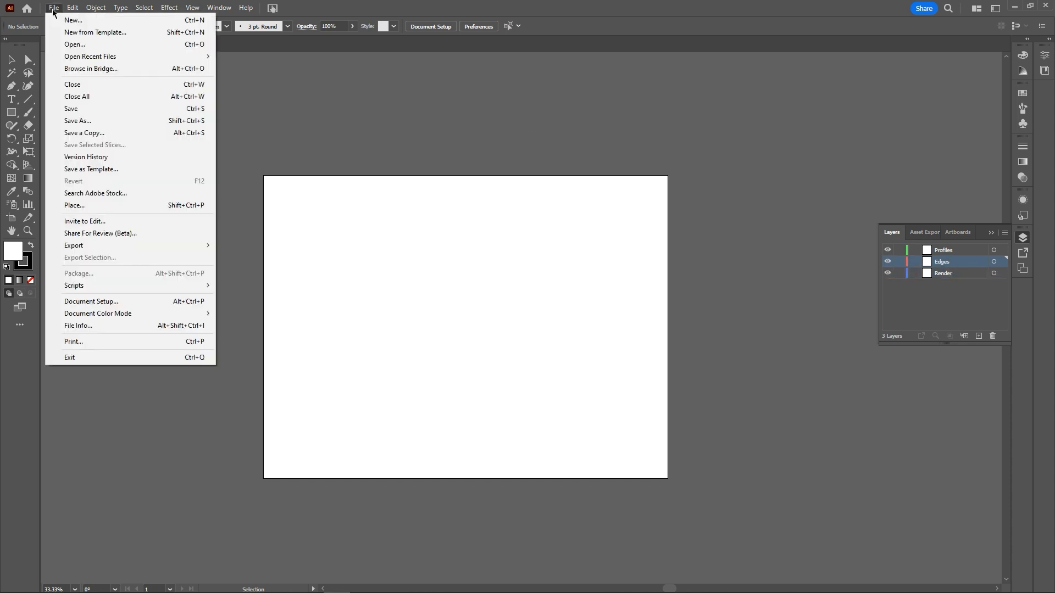
left_click(80, 206)
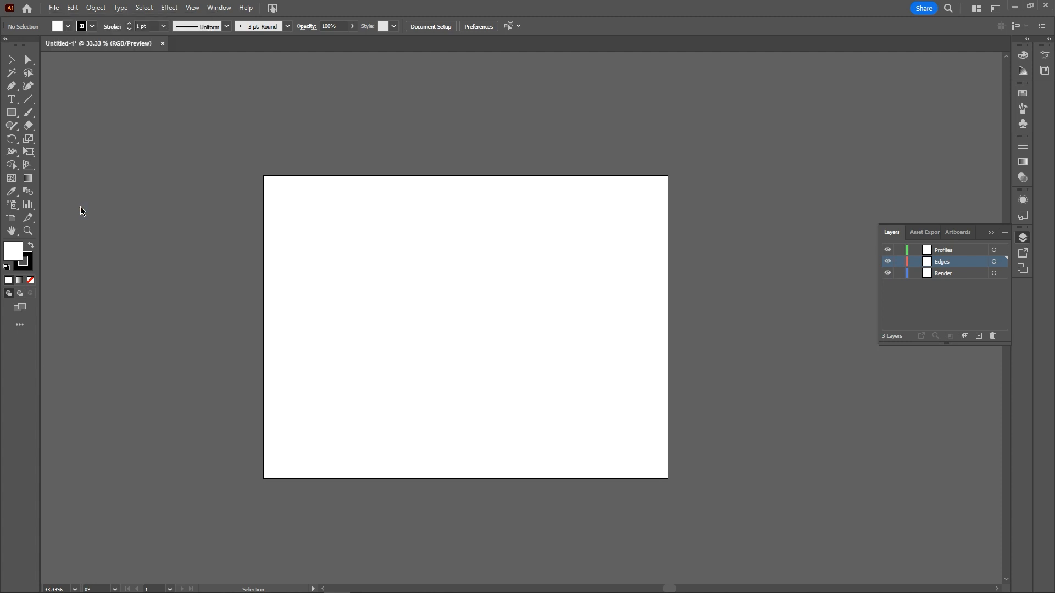
left_click_drag(181, 8, 268, 72)
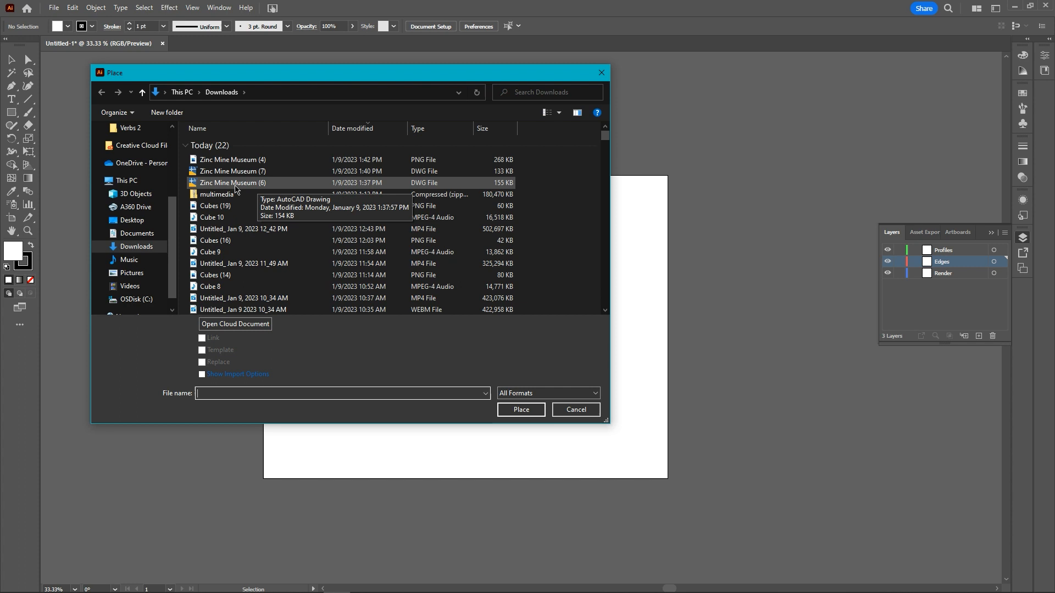
left_click(237, 187)
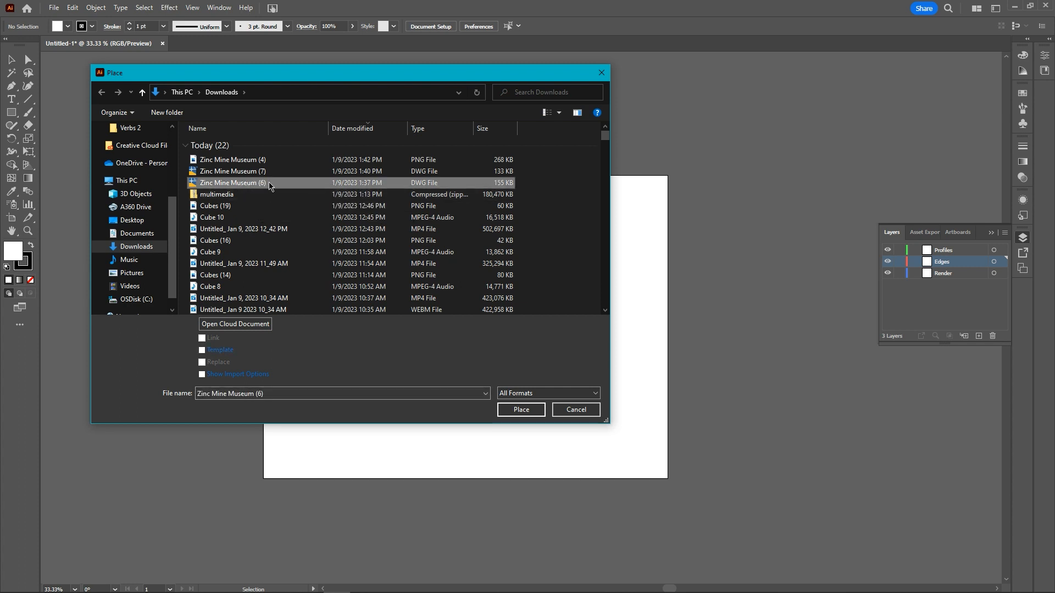
left_click(525, 411)
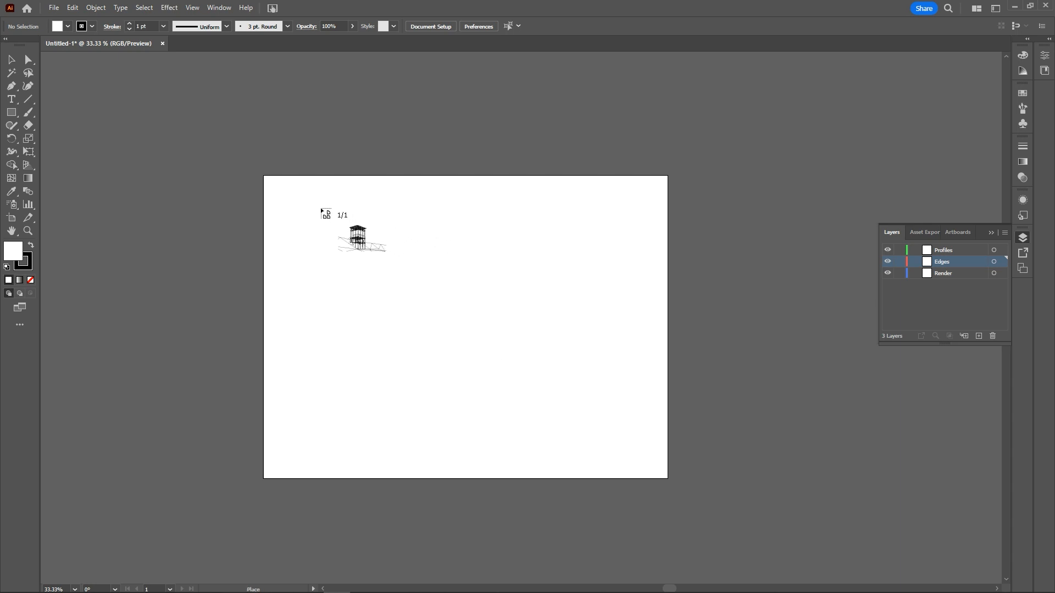
left_click(264, 177)
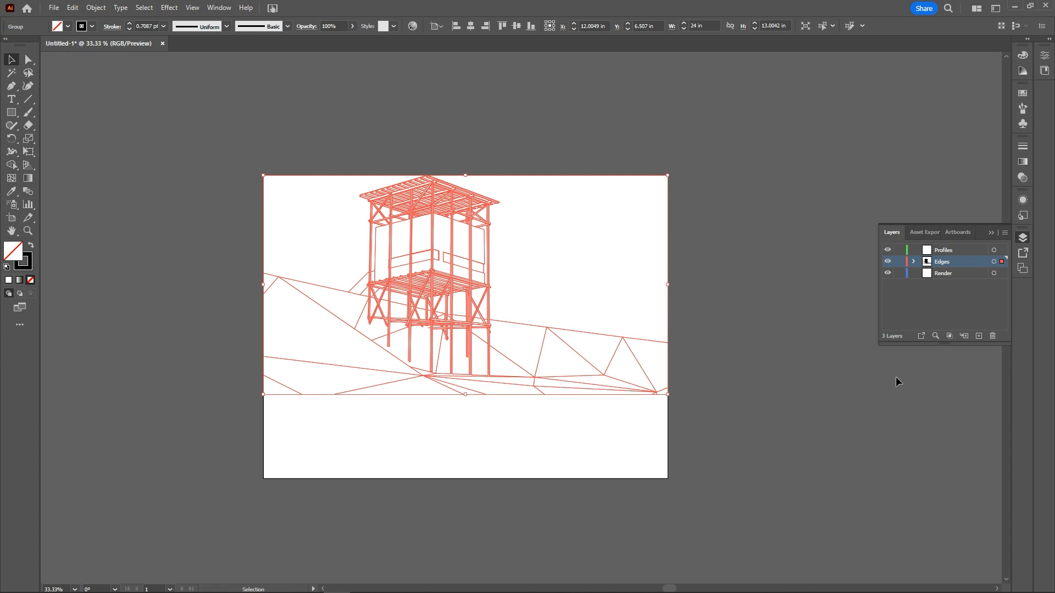
left_click(604, 453)
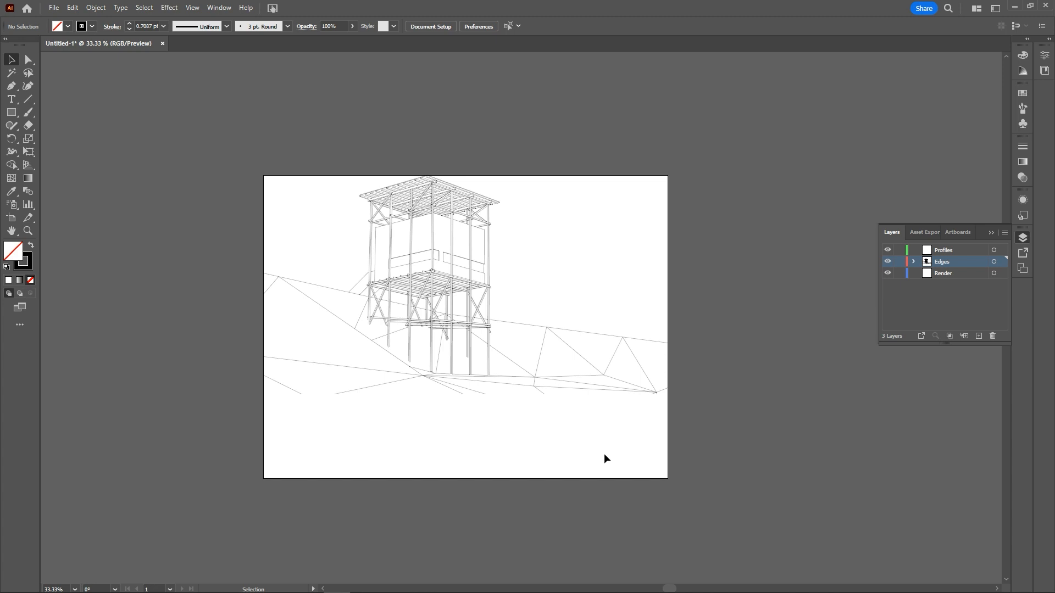
Step: Examine the line weight of the placed tower linework up close at the floor beam and post joints
scroll(424, 278, "up", 7)
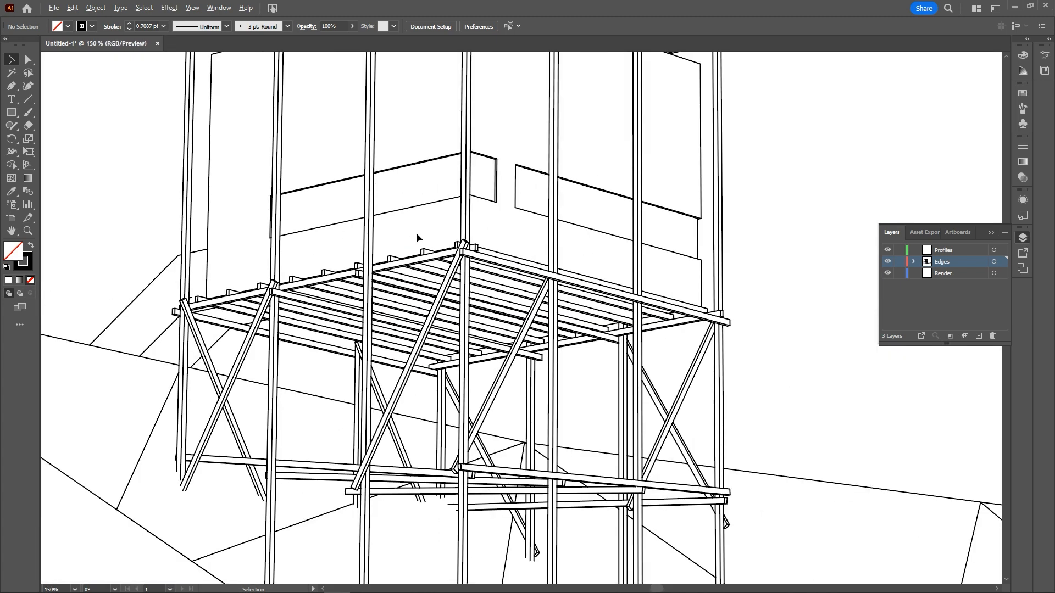
scroll(522, 258, "up", 3)
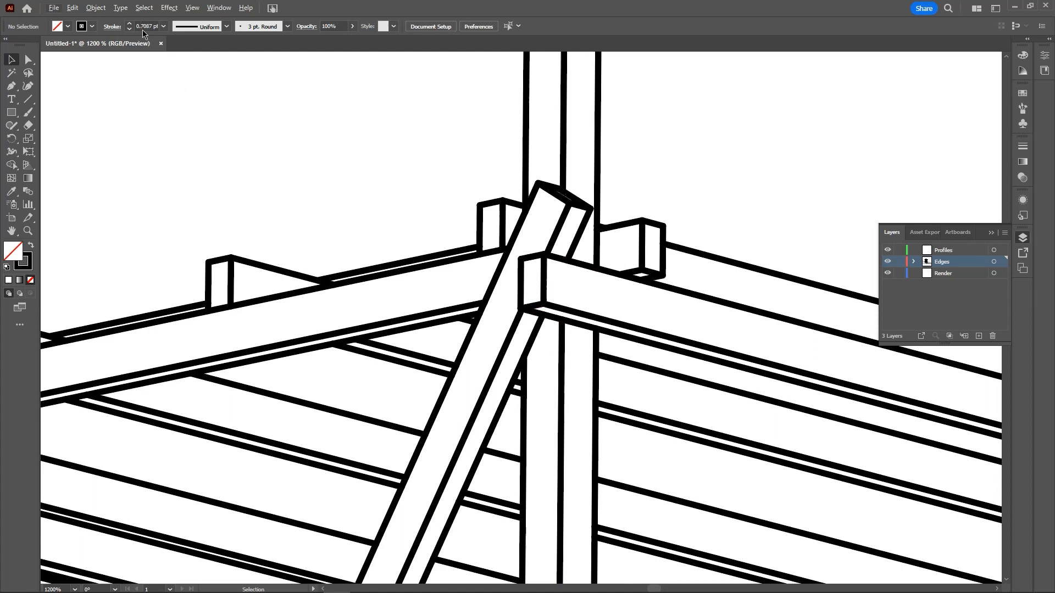
scroll(428, 318, "down", 1)
scroll(428, 318, "down", 7)
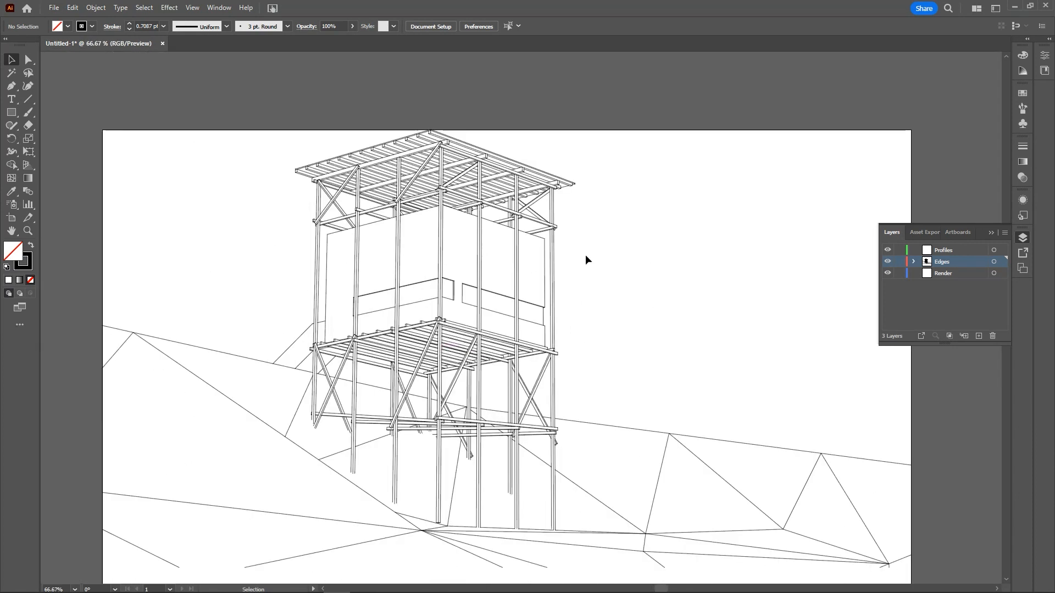
Step: Set the stroke weight of the placed edge linework to 0.5 pt and inspect it up close at the floor beam joint
scroll(521, 261, "down", 1)
left_click_drag(609, 345, 566, 312)
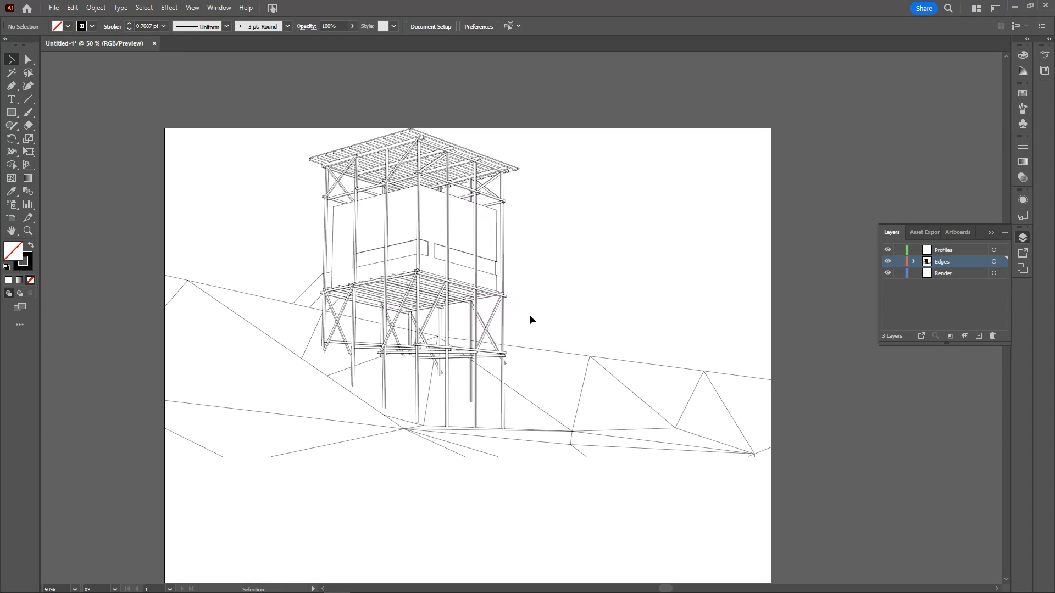
left_click(479, 291)
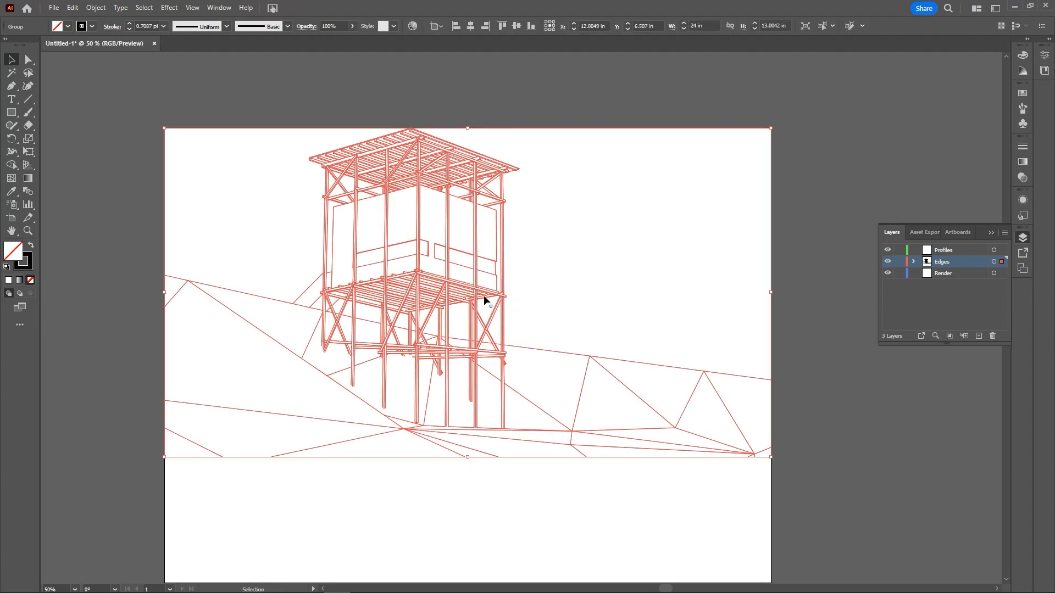
left_click(165, 27)
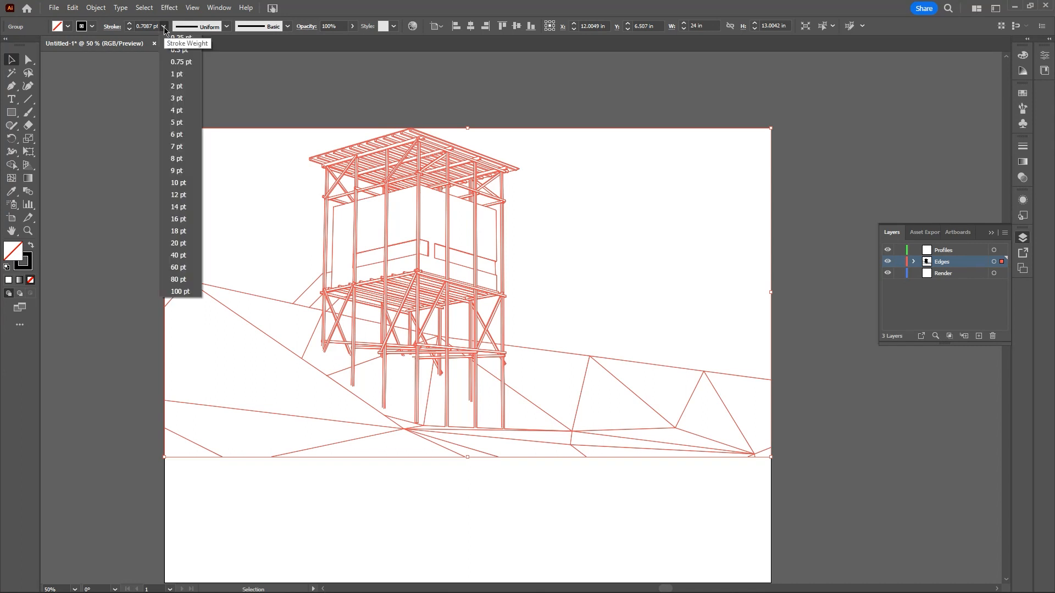
left_click(181, 50)
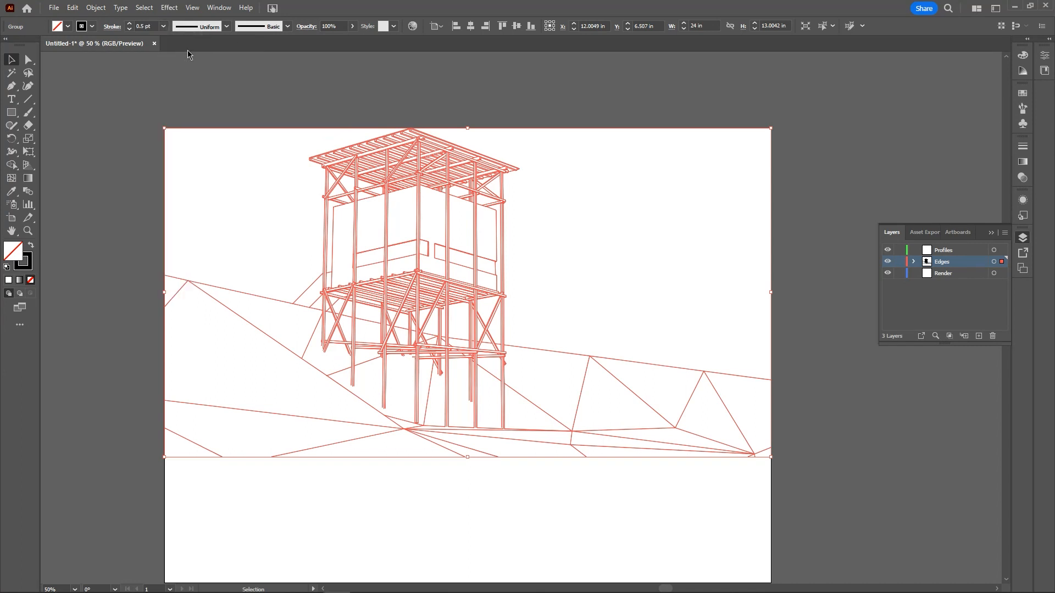
left_click(446, 94)
scroll(406, 267, "up", 5)
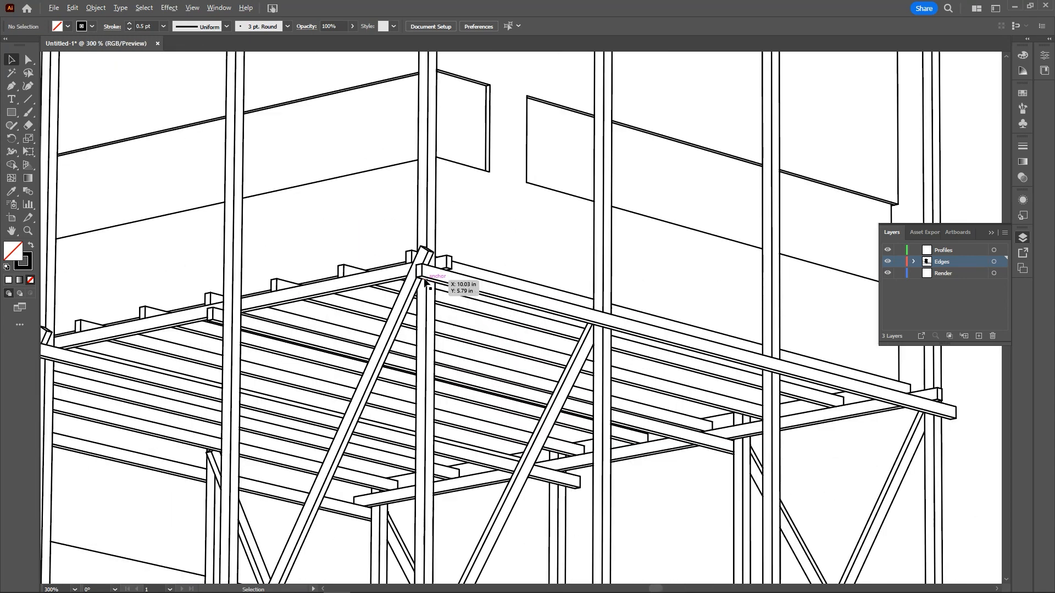
scroll(425, 281, "up", 3)
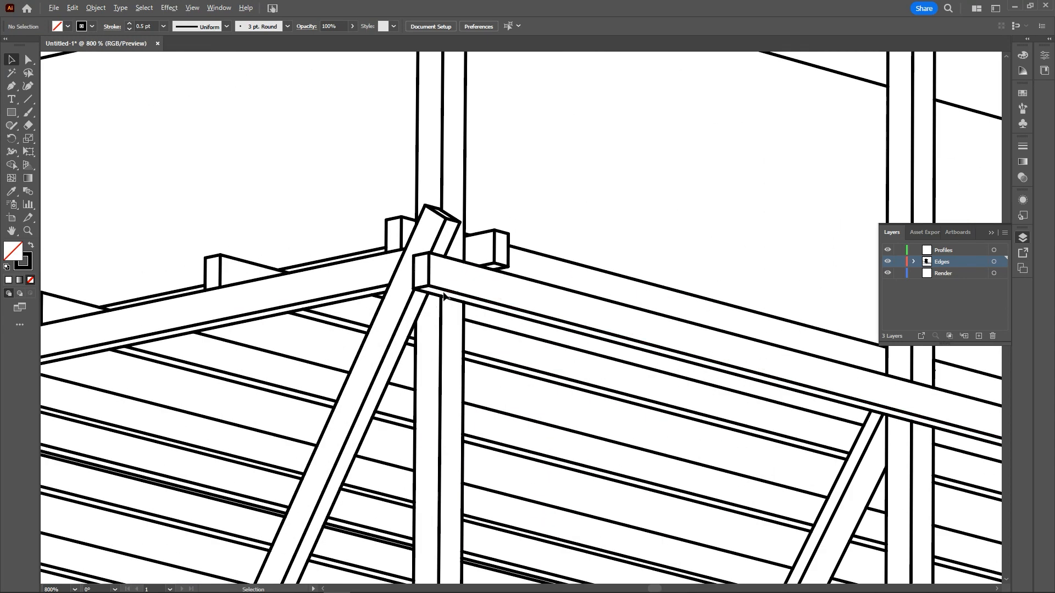
scroll(443, 295, "down", 5)
scroll(445, 308, "down", 2)
scroll(484, 333, "down", 1)
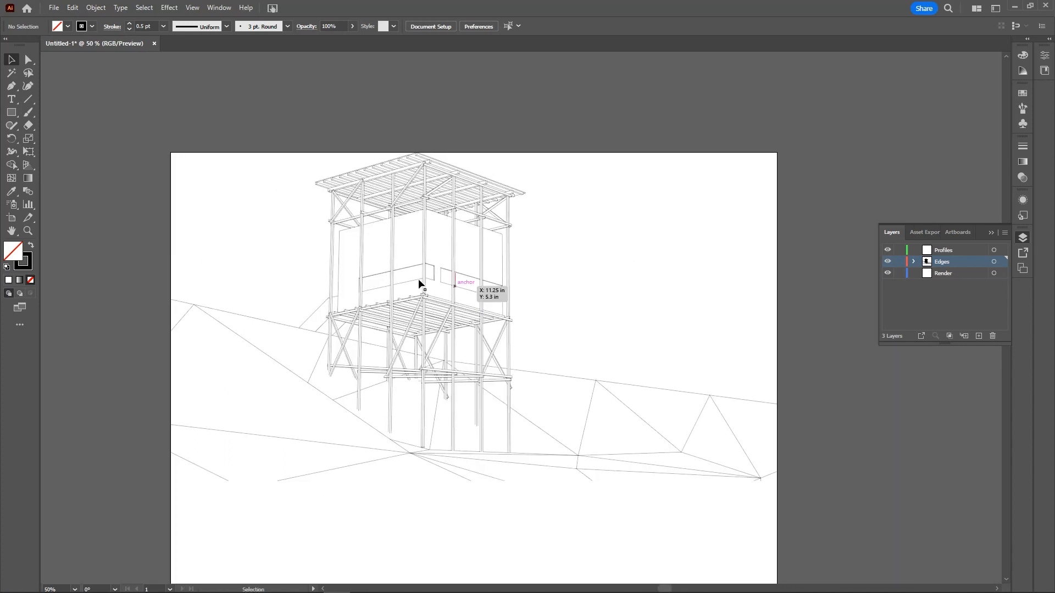
Step: Place the Zinc Mine Museum (7) DWG on the Profiles layer from the artboard's upper-left corner at 24 in width
left_click(948, 251)
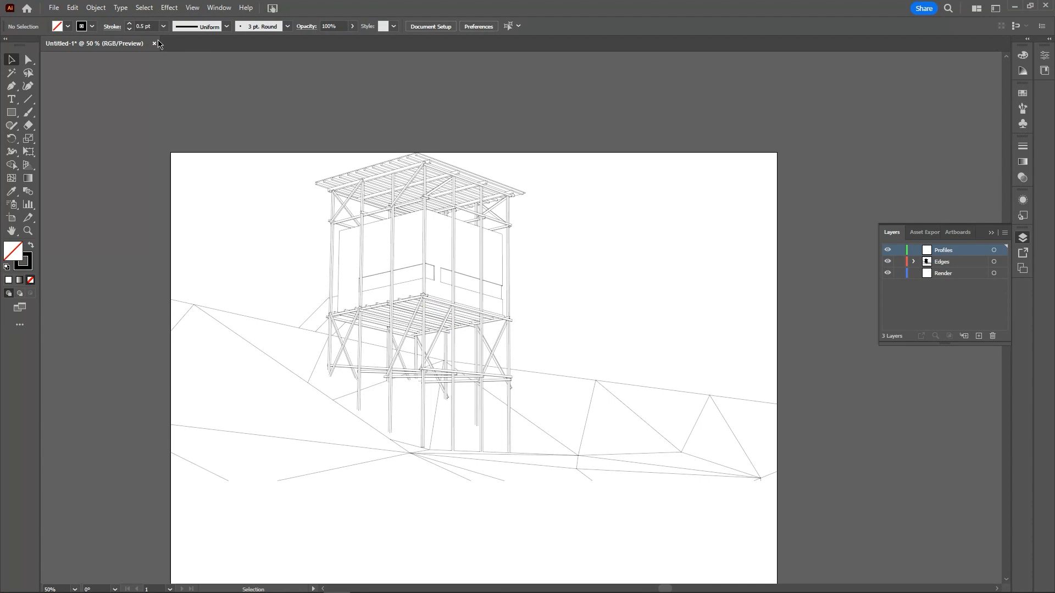
left_click(54, 8)
left_click(82, 206)
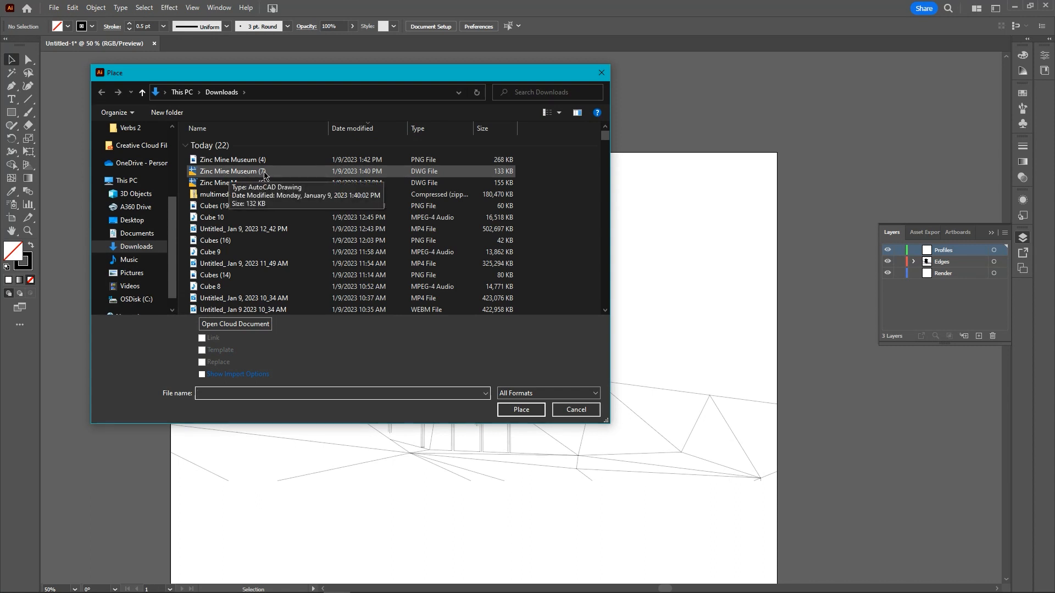
left_click(212, 173)
left_click(524, 413)
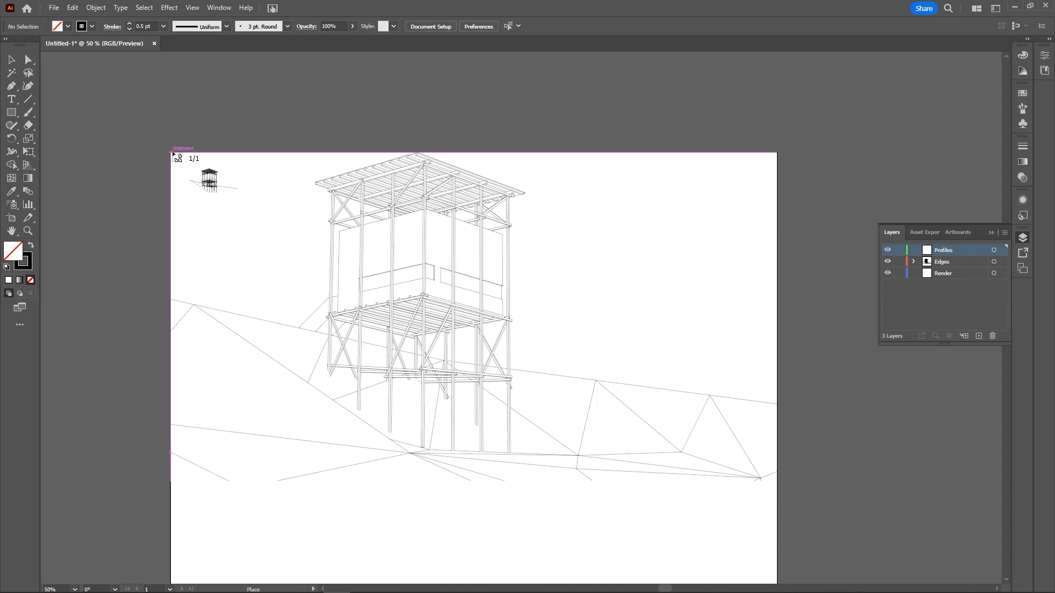
left_click(172, 154)
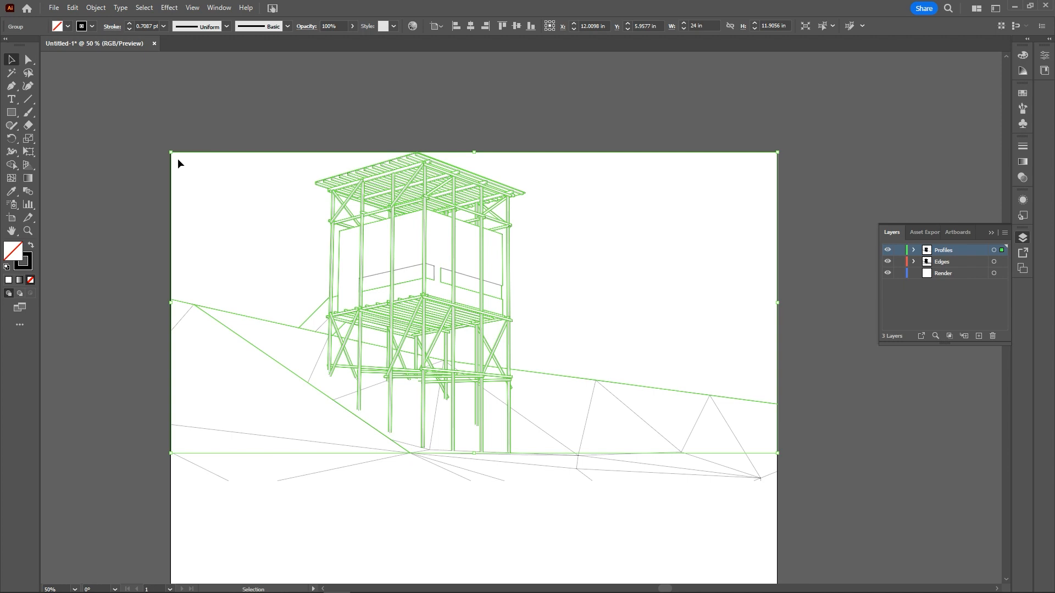
Step: Lock the Edges layer and shift the profile linework onto the matching edge lines, checking the fit at the beam ends
scroll(396, 266, "up", 10)
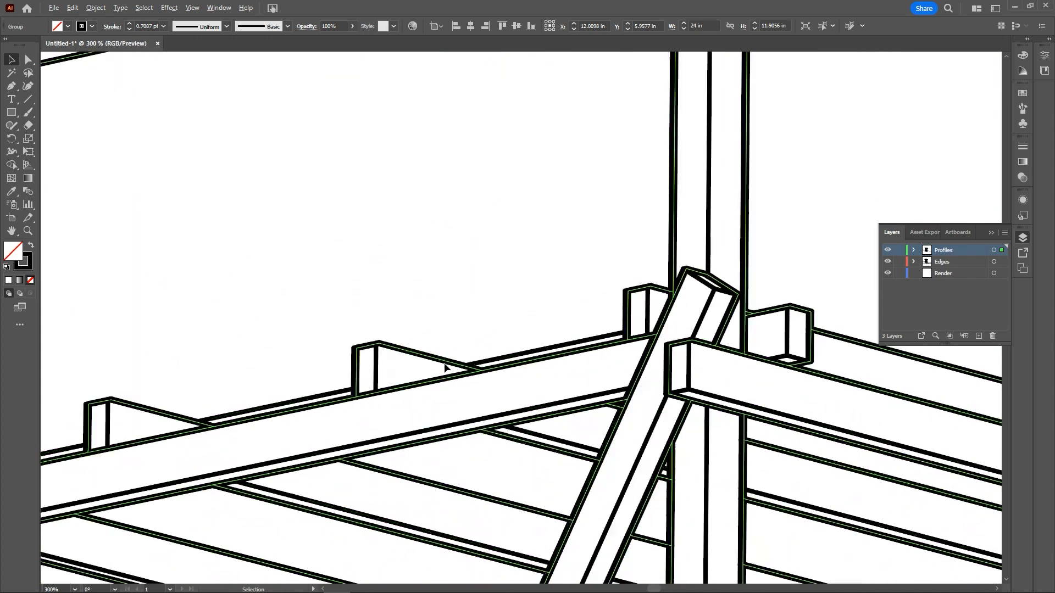
scroll(330, 360, "up", 3)
scroll(345, 360, "down", 4)
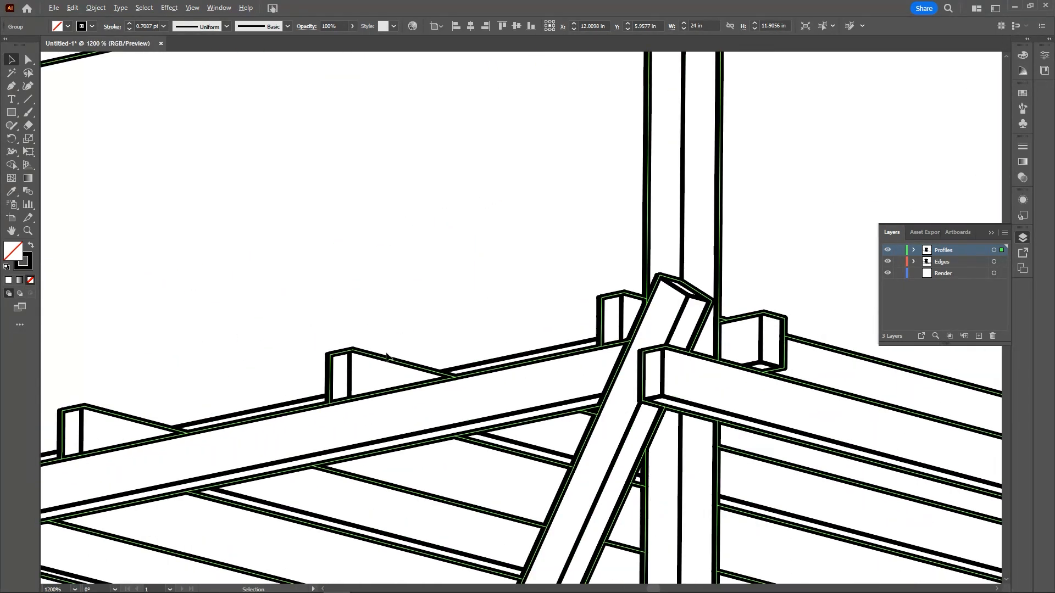
scroll(673, 281, "up", 8)
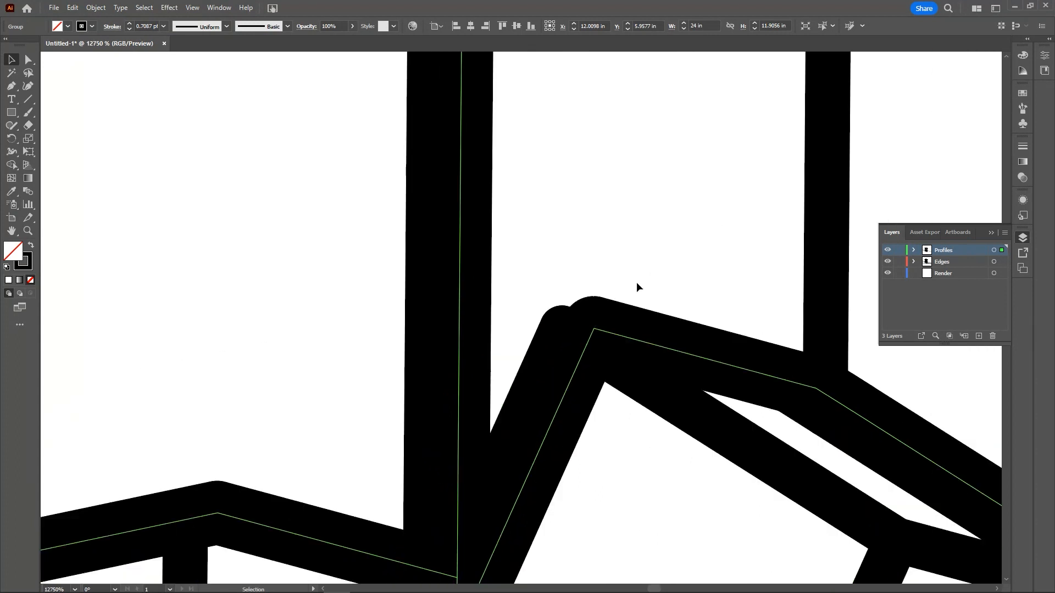
left_click(900, 262)
left_click_drag(617, 341, 600, 346)
scroll(449, 312, "down", 2)
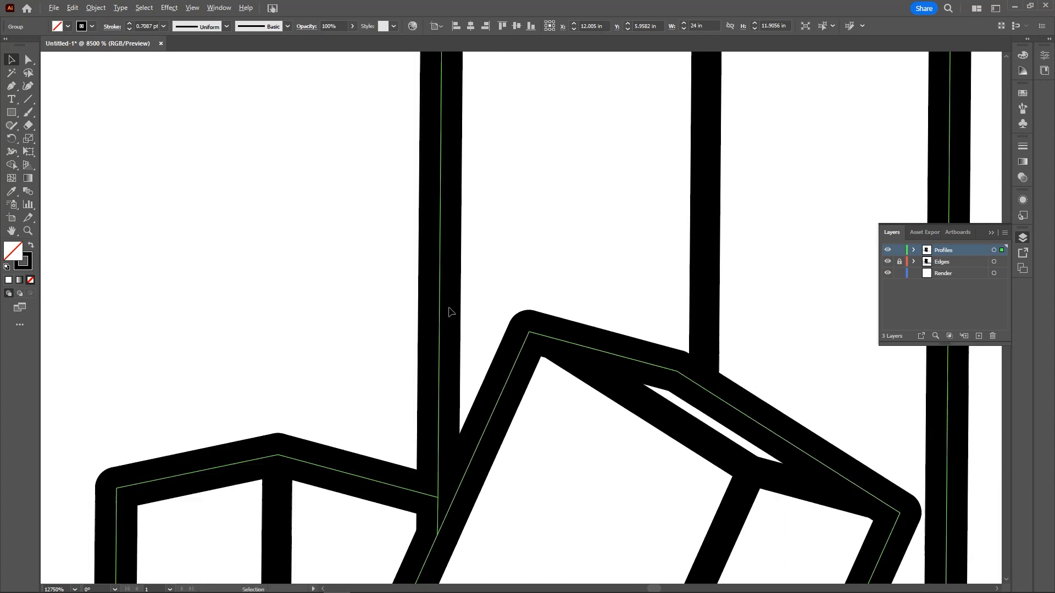
scroll(449, 312, "down", 4)
scroll(450, 452, "up", 2)
scroll(449, 452, "down", 5)
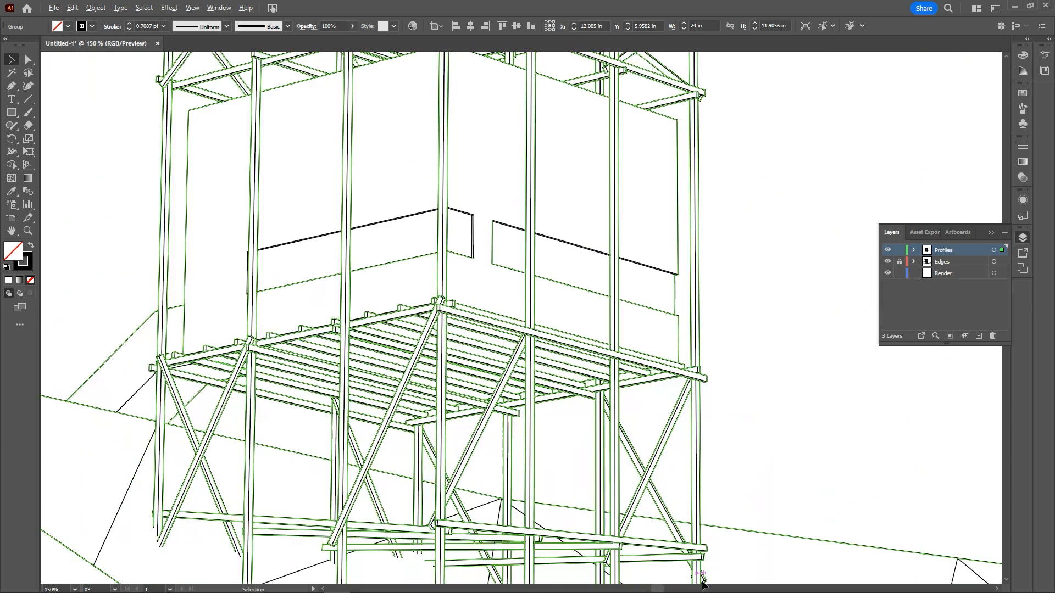
scroll(702, 582, "up", 5)
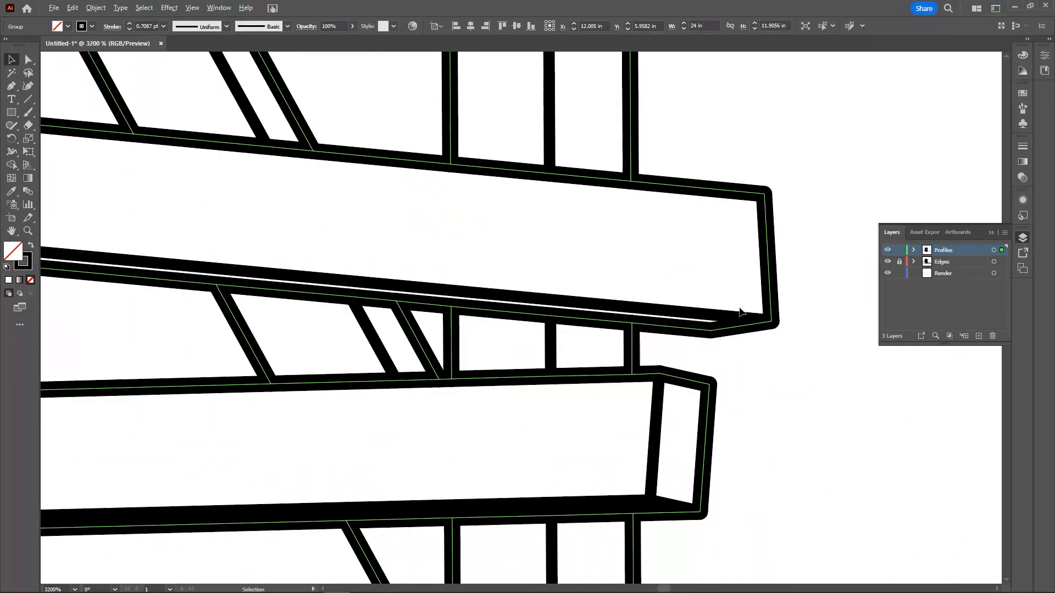
scroll(740, 312, "down", 6)
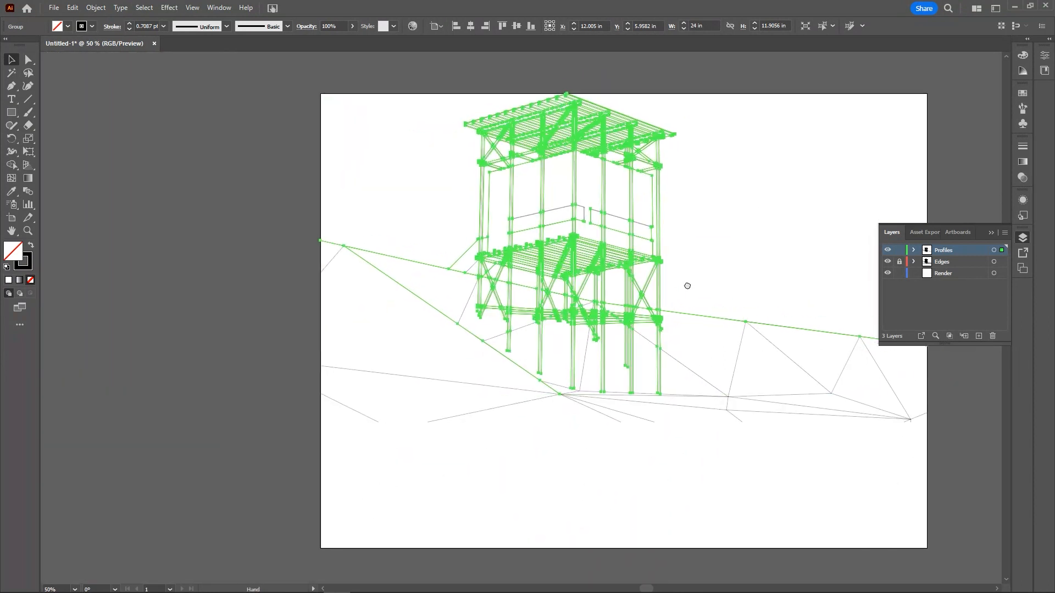
Step: Set the stroke weight of the profile linework to 1.5 pt
left_click_drag(687, 286, 681, 292)
left_click_drag(702, 222, 646, 256)
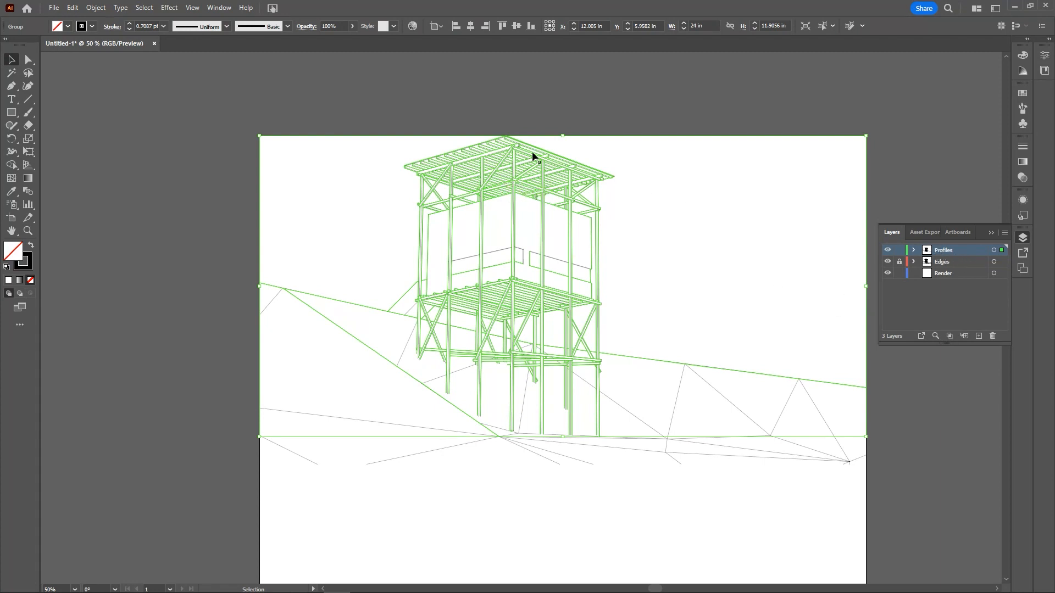
left_click(164, 28)
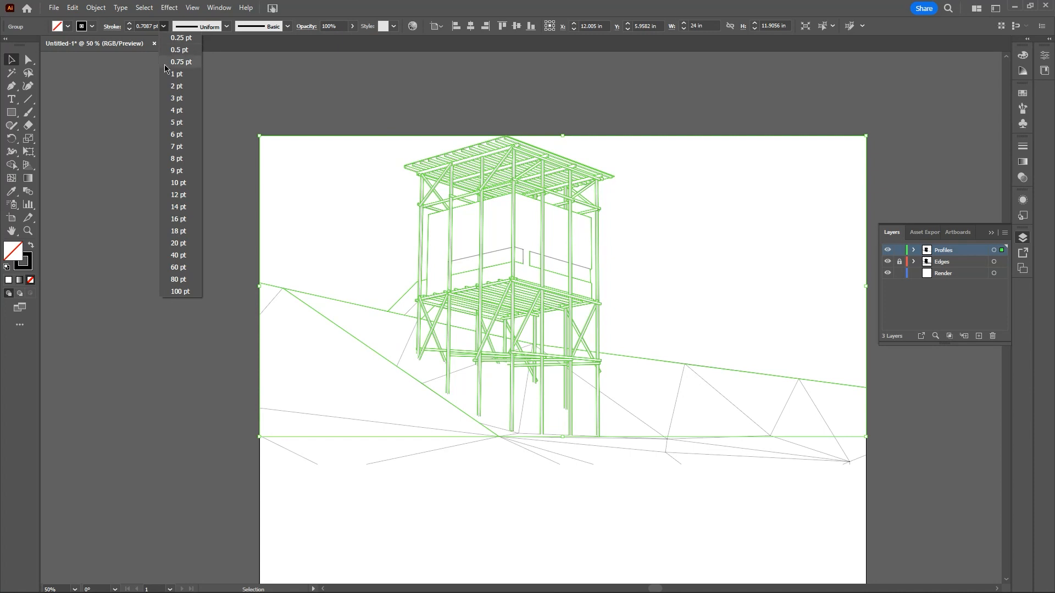
left_click(130, 24)
left_click(130, 25)
left_click(130, 29)
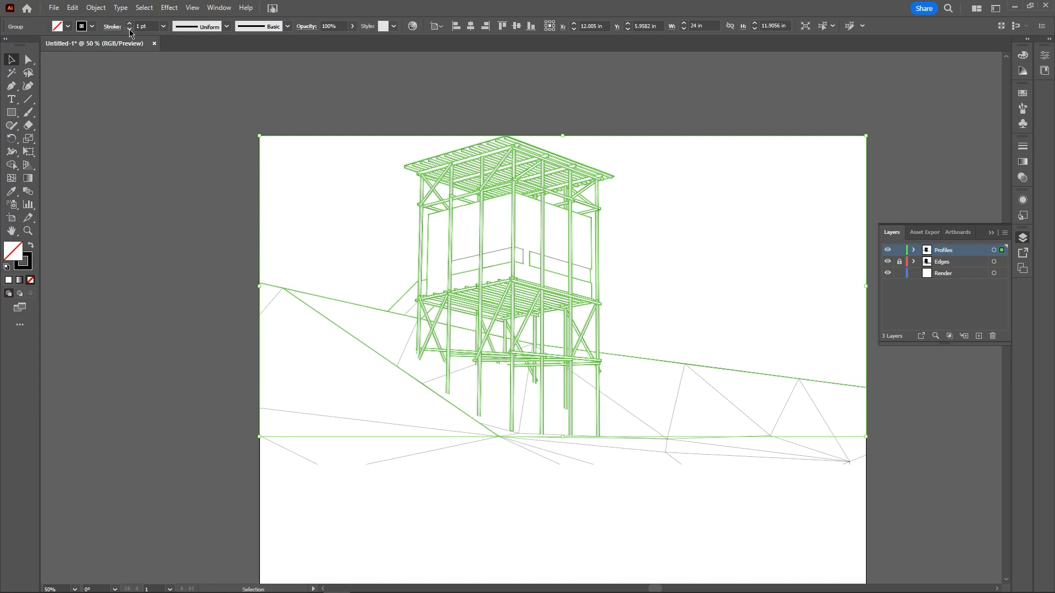
left_click(130, 24)
left_click(129, 29)
left_click(129, 29)
scroll(492, 292, "up", 5)
scroll(506, 270, "up", 2)
left_click(139, 26)
type(".5")
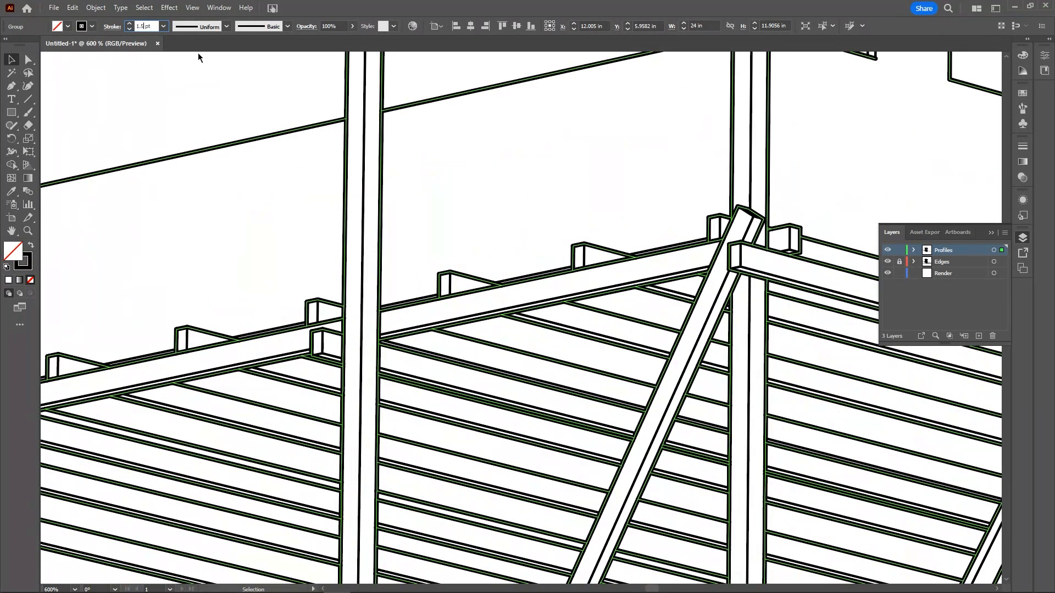
key("Return")
Step: Examine the contrast between profile and edge line weights at the floor joists and roof rafters
scroll(415, 335, "up", 2)
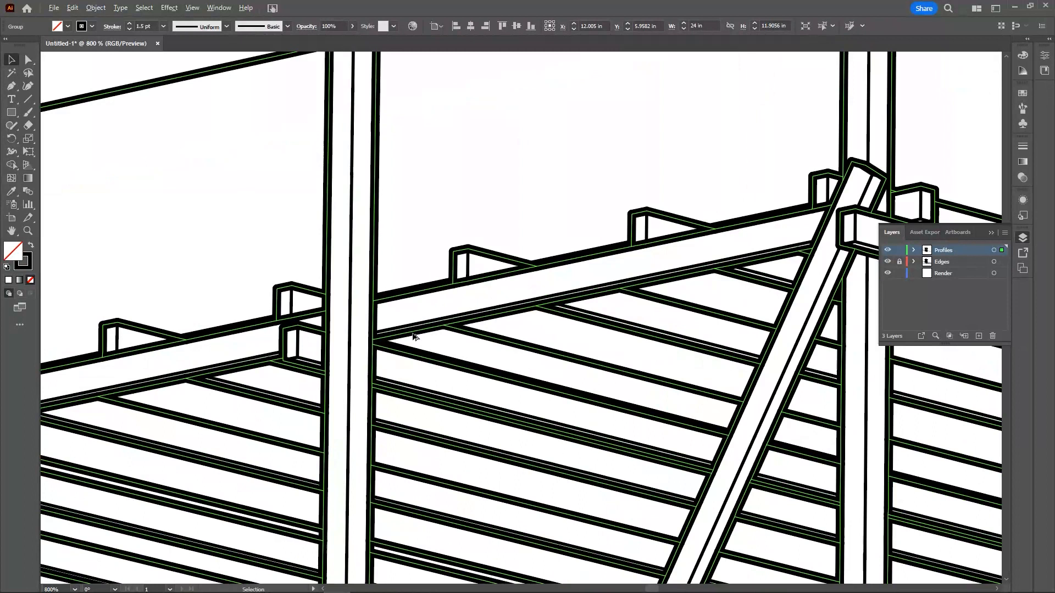
left_click(515, 215)
scroll(380, 346, "down", 3)
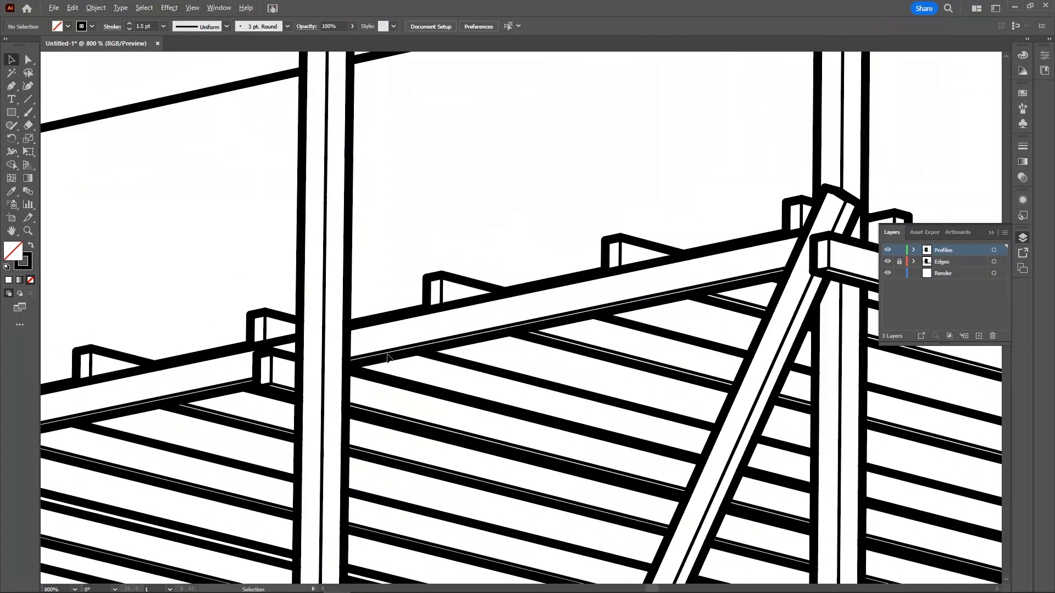
scroll(376, 341, "down", 1)
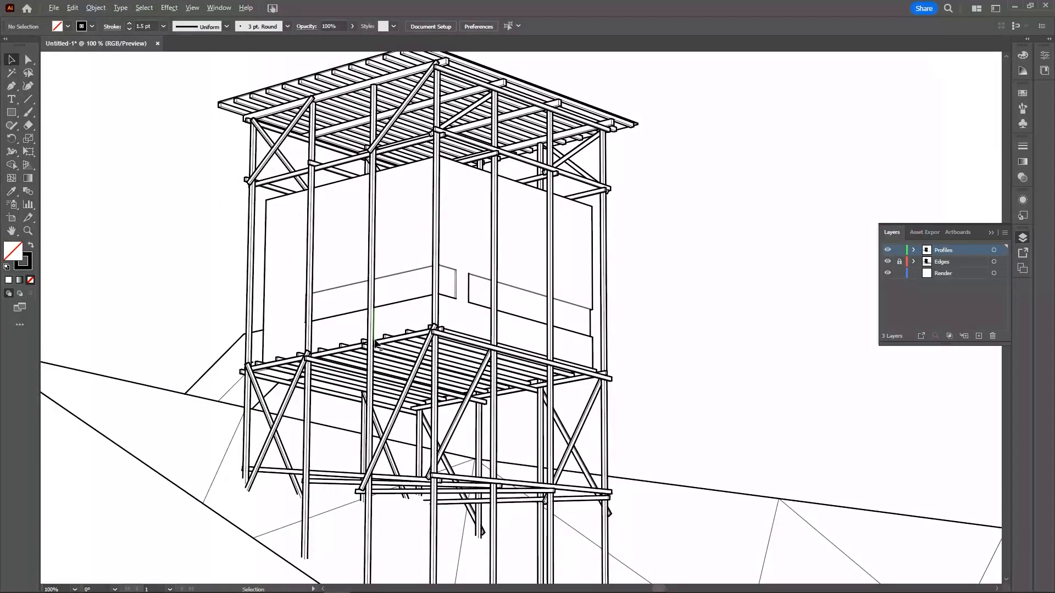
scroll(365, 105, "up", 4)
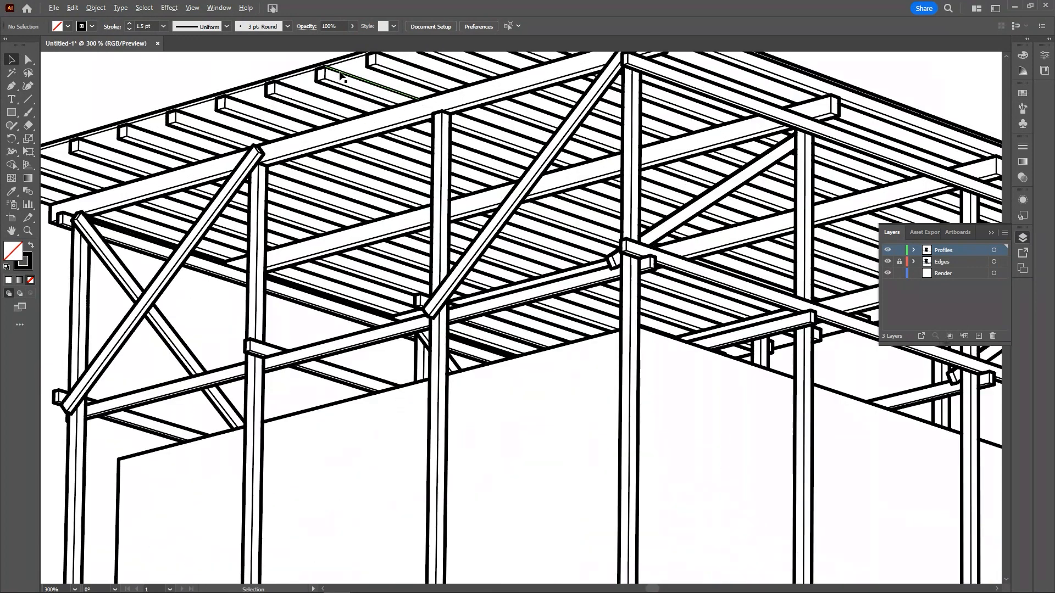
left_click_drag(328, 129, 355, 187)
scroll(289, 210, "up", 2)
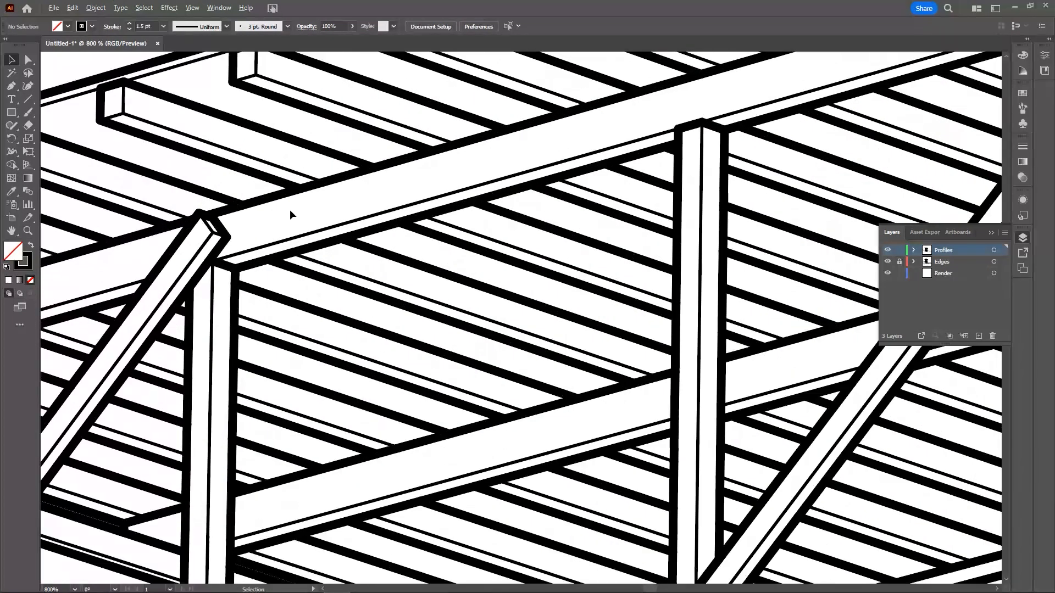
Step: Lock the Profiles layer and set the stroke weight of the Edges layer's linework to 0.3 pt
left_click(902, 251)
left_click(944, 264)
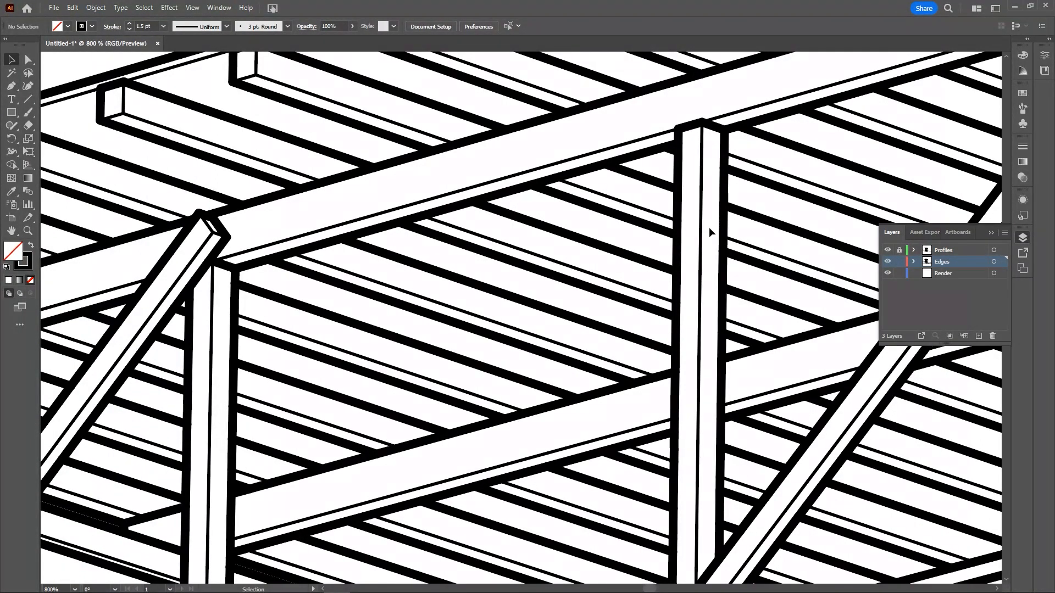
left_click(532, 176)
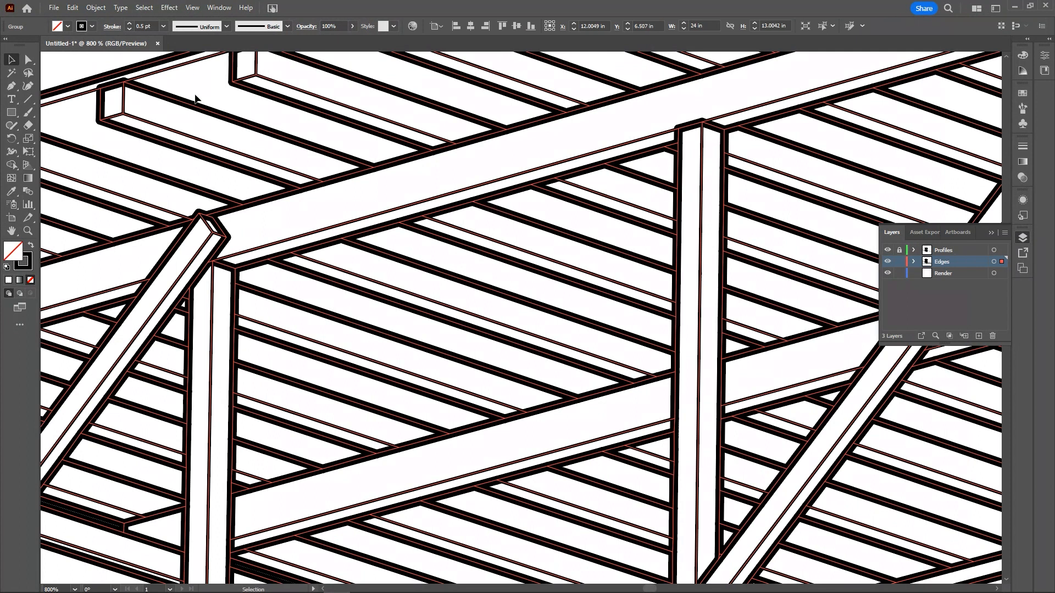
left_click(142, 27)
key("BackSpace")
type(".3")
key("Return")
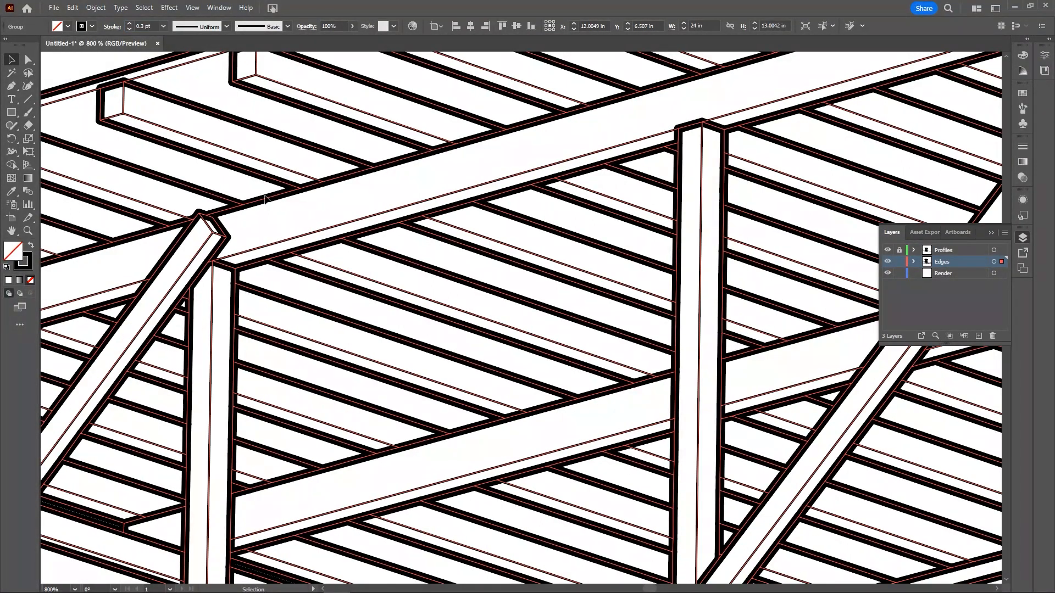
left_click(377, 309)
Step: Examine the combined profile and edge line weights across the tower's roof, lower posts and walls
scroll(377, 310, "down", 3)
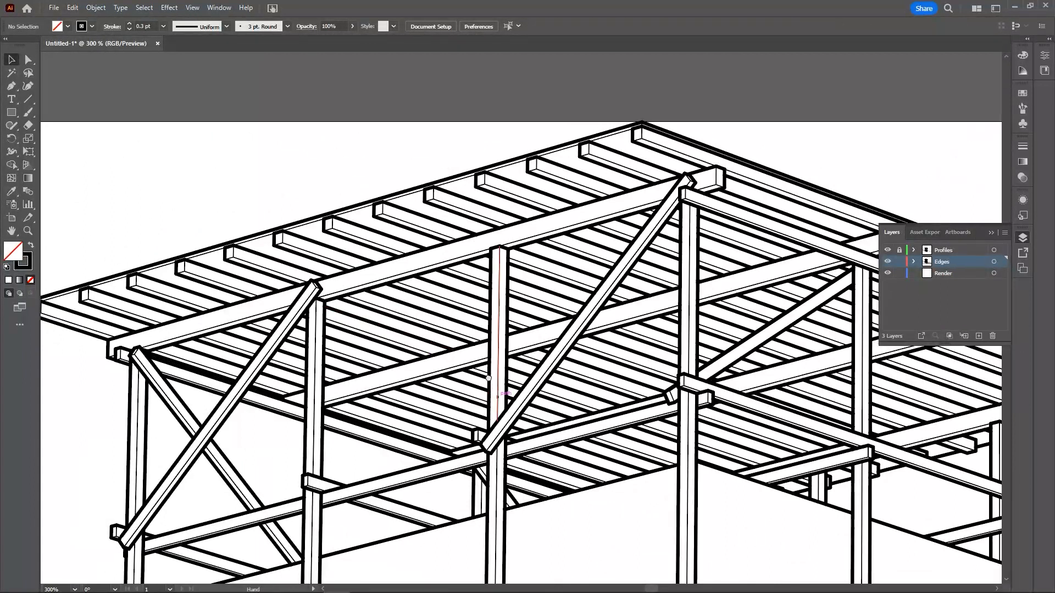
left_click_drag(466, 345, 416, 277)
scroll(417, 280, "down", 3)
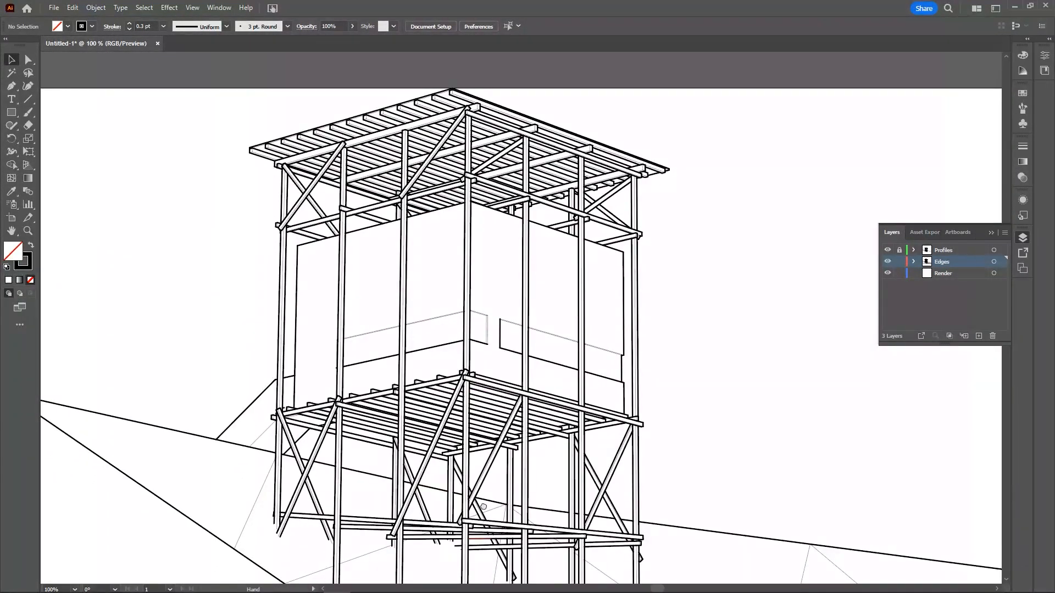
scroll(483, 507, "down", 3)
scroll(520, 485, "up", 4)
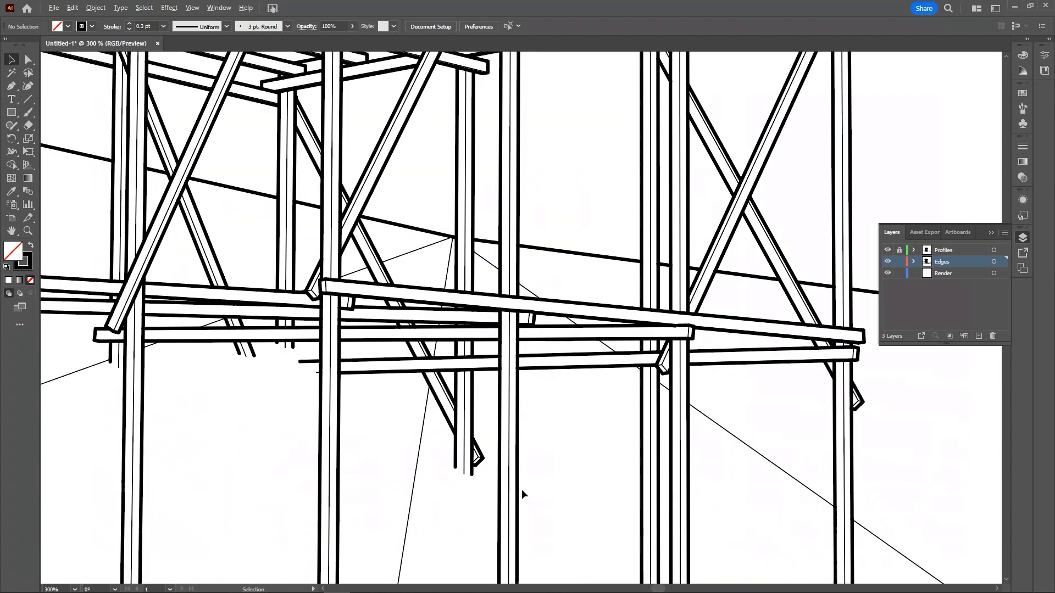
scroll(522, 489, "down", 4)
scroll(176, 71, "up", 2)
scroll(176, 71, "up", 2)
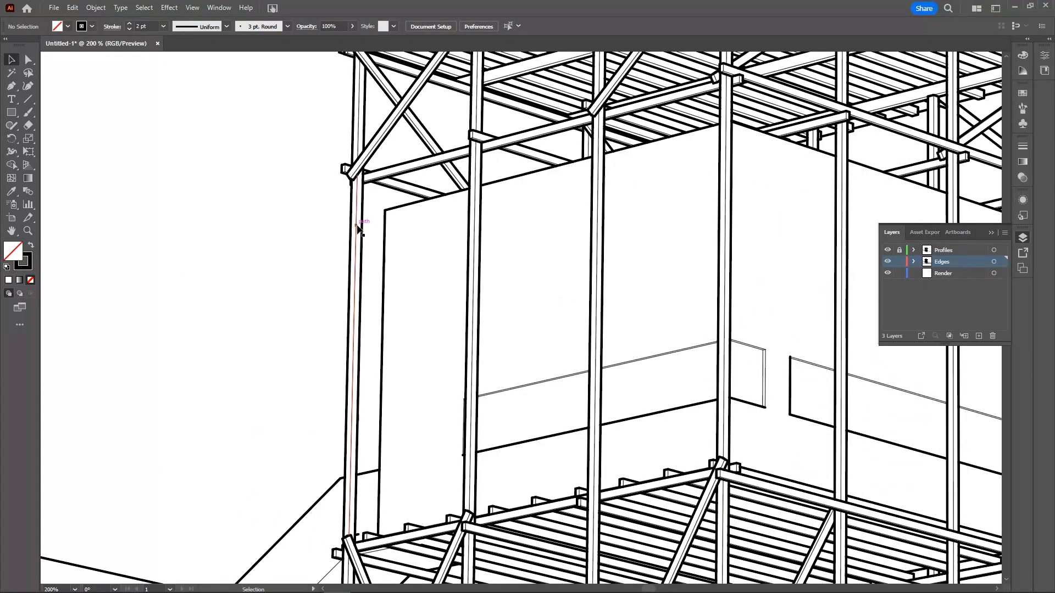
Step: Set the stroke weight of the Edges layer's linework to 0.35 pt and deselect it
left_click(358, 231)
left_click(144, 26)
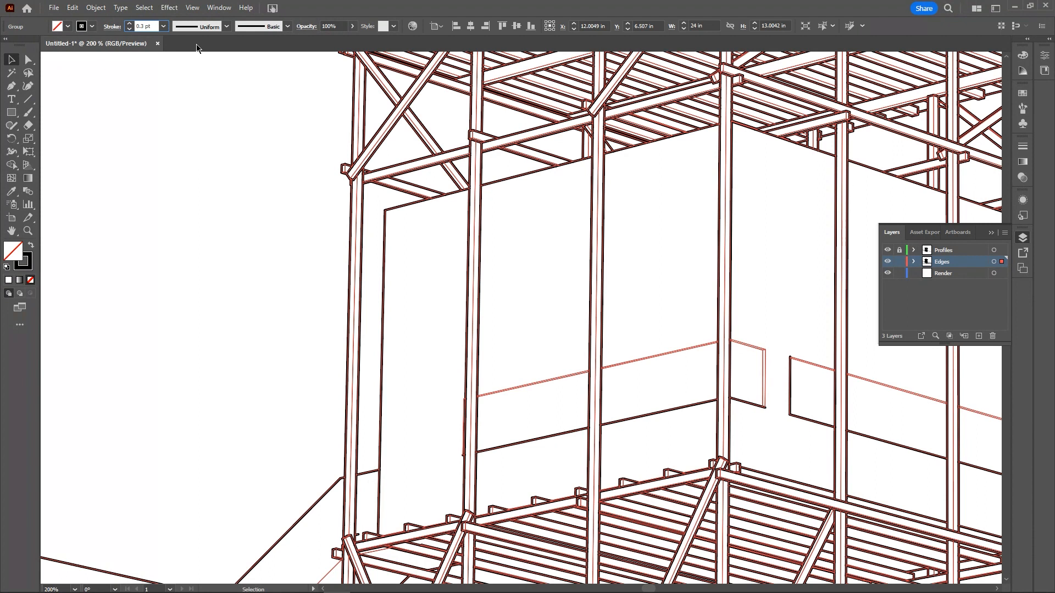
type("5")
key("Return")
left_click(210, 195)
scroll(210, 197, "down", 2)
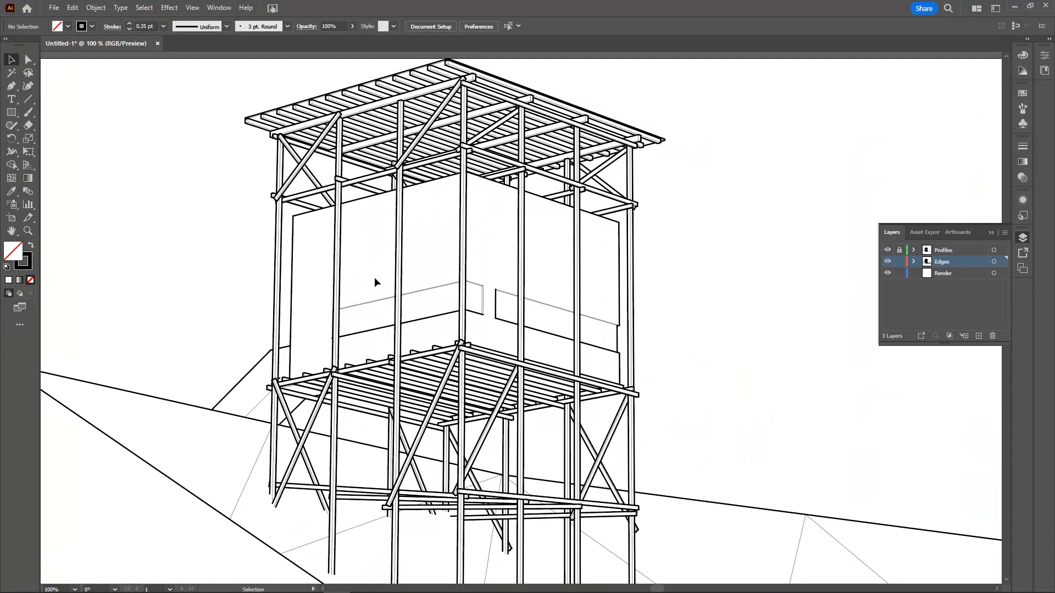
scroll(480, 324, "down", 1)
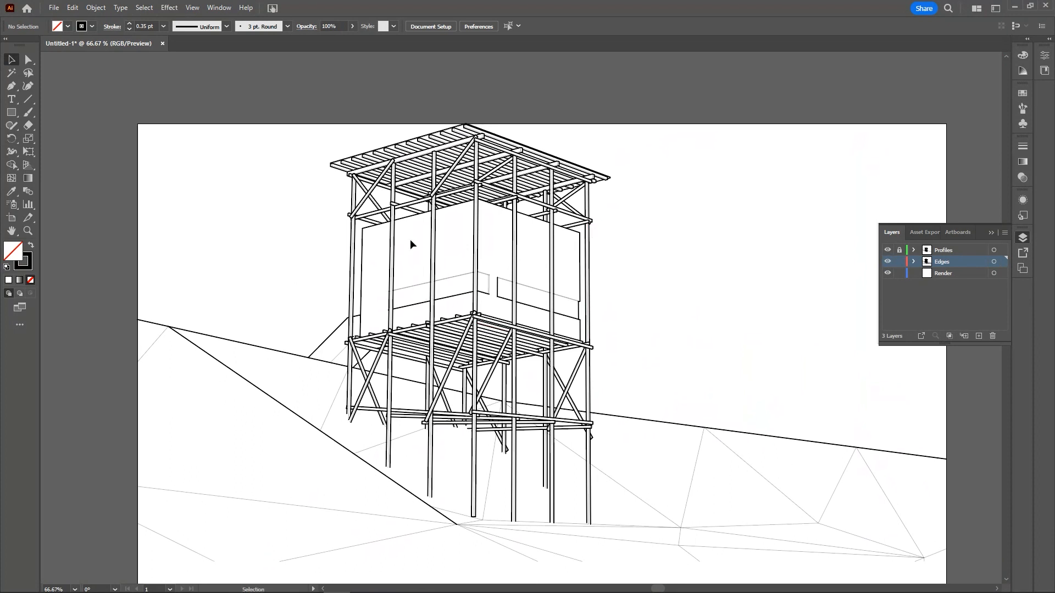
scroll(411, 244, "down", 1)
left_click_drag(503, 290, 486, 268)
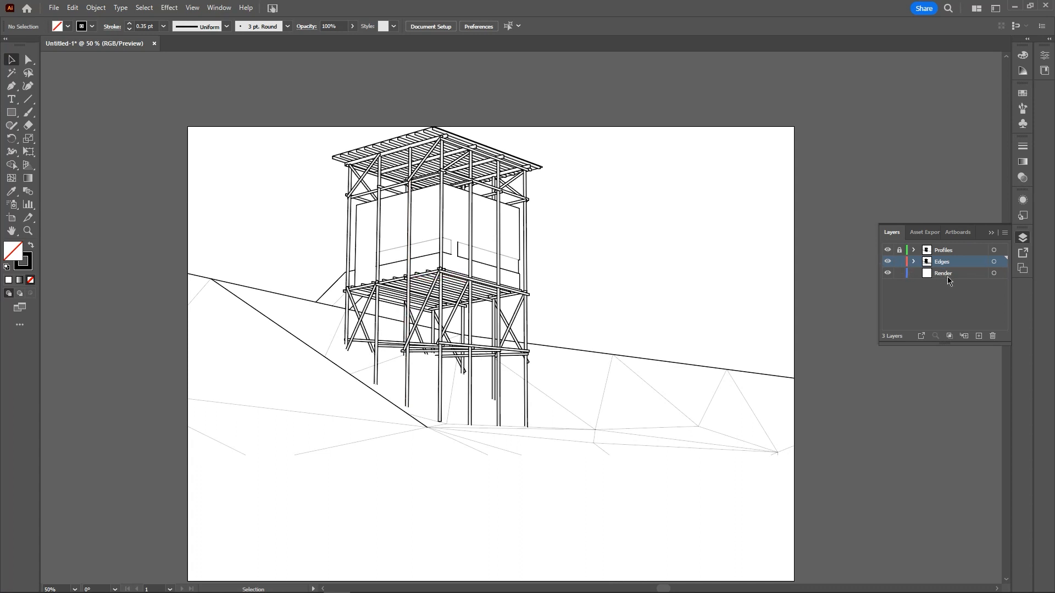
Step: Lock the Edges layer and place Zinc Mine Museum (4).png on the Render layer, starting at the artboard's upper-left corner
left_click(900, 261)
left_click(947, 274)
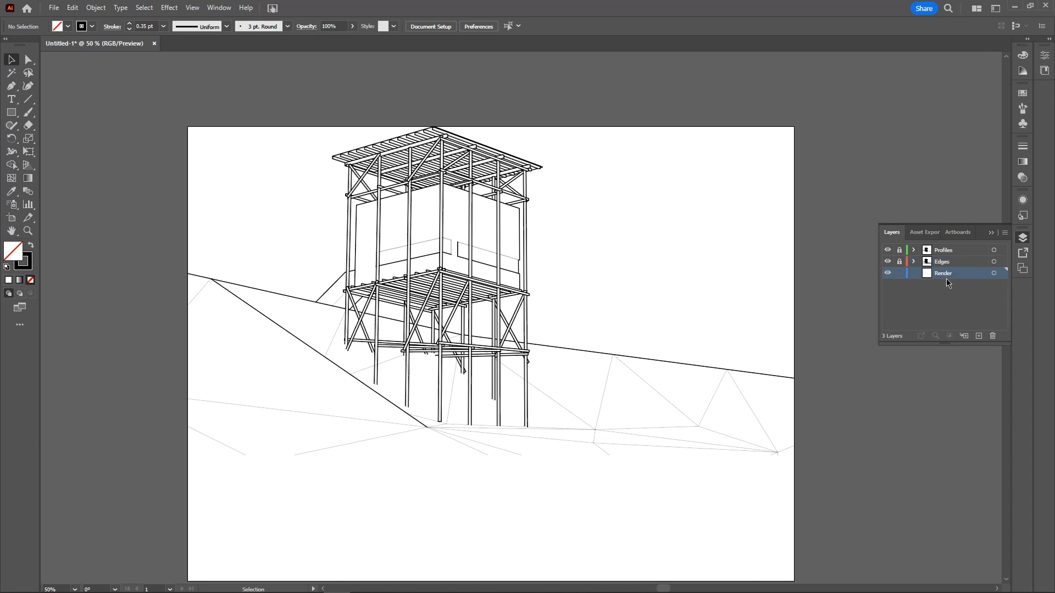
left_click(53, 7)
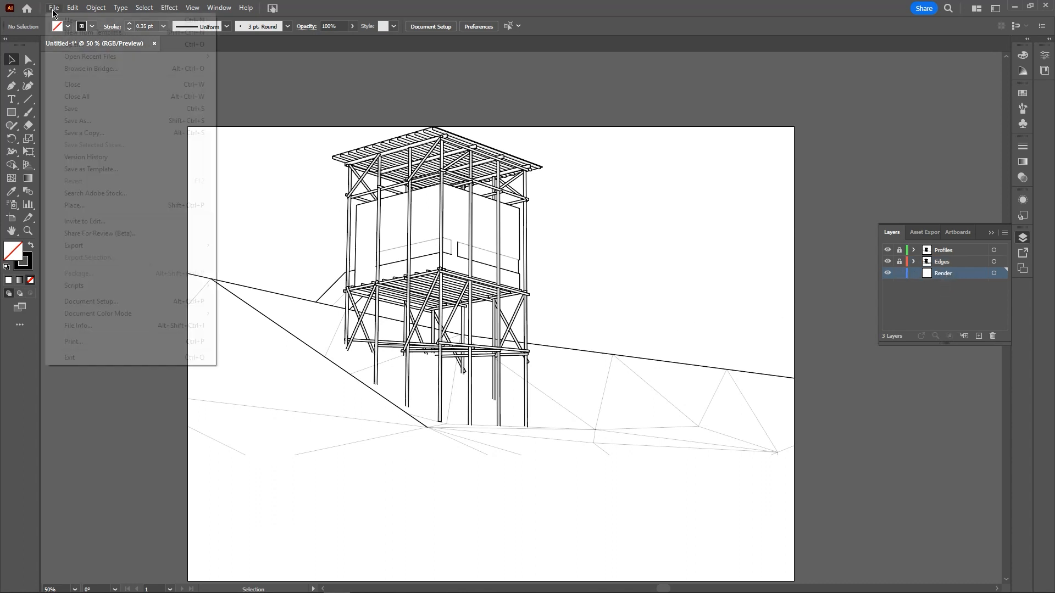
left_click(88, 207)
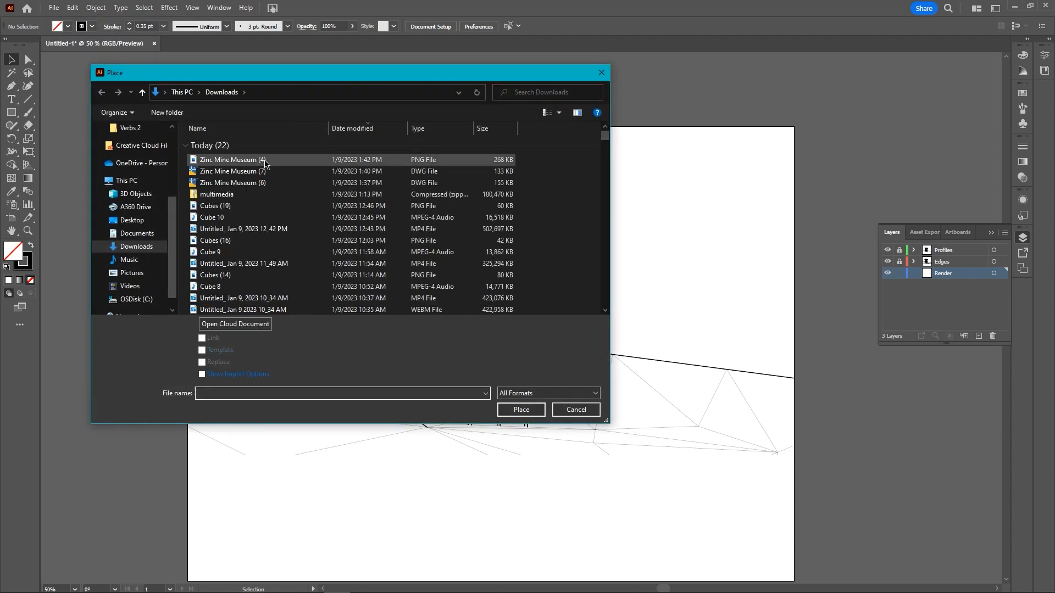
left_click(426, 165)
left_click(519, 411)
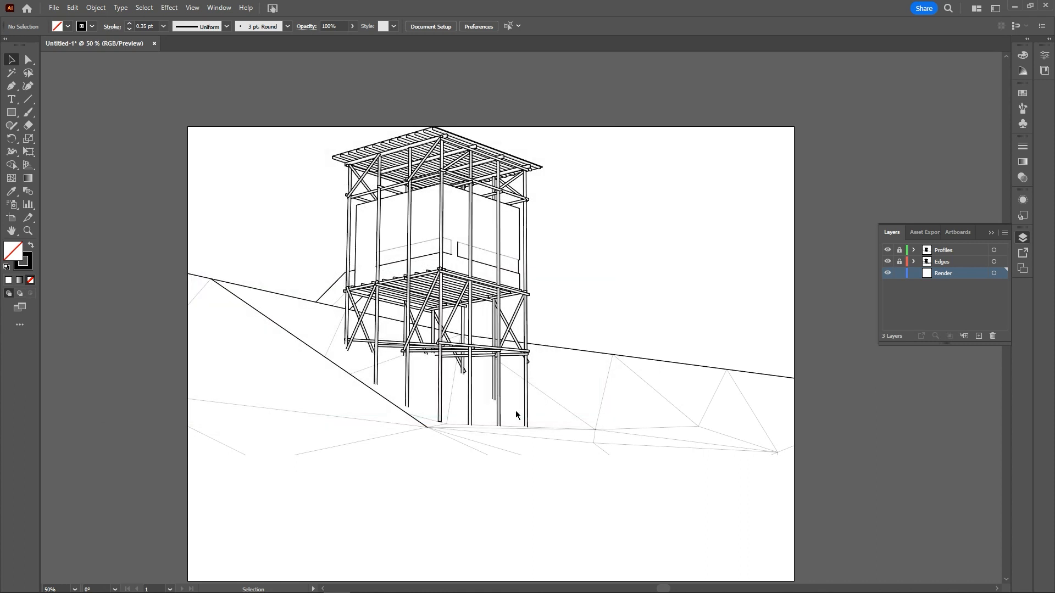
left_click(188, 129)
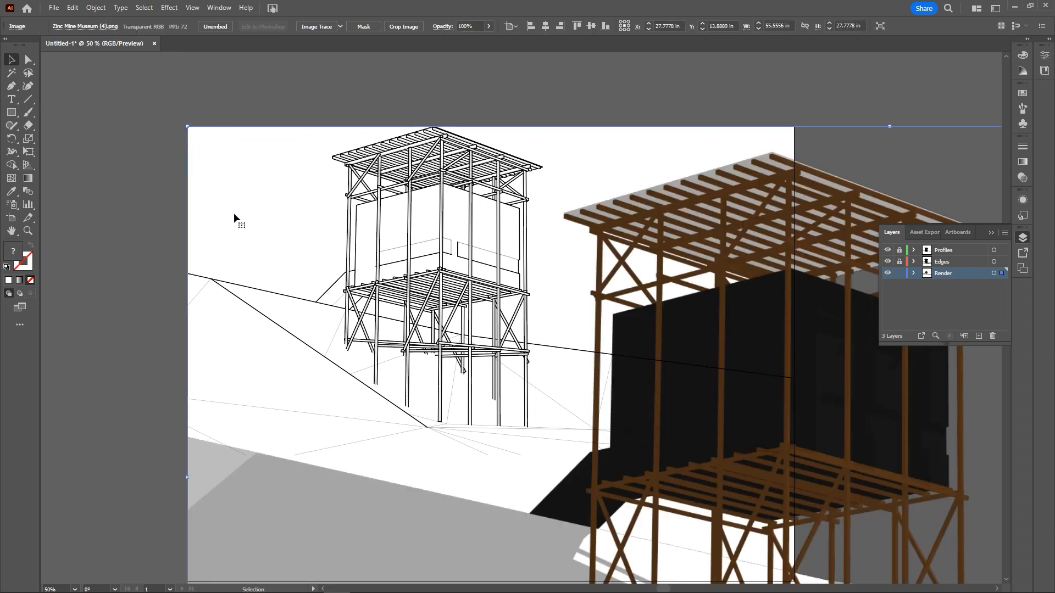
Step: Scale the placed render down proportionally to about 26 in wide and move it over the tower linework
scroll(234, 218, "down", 2)
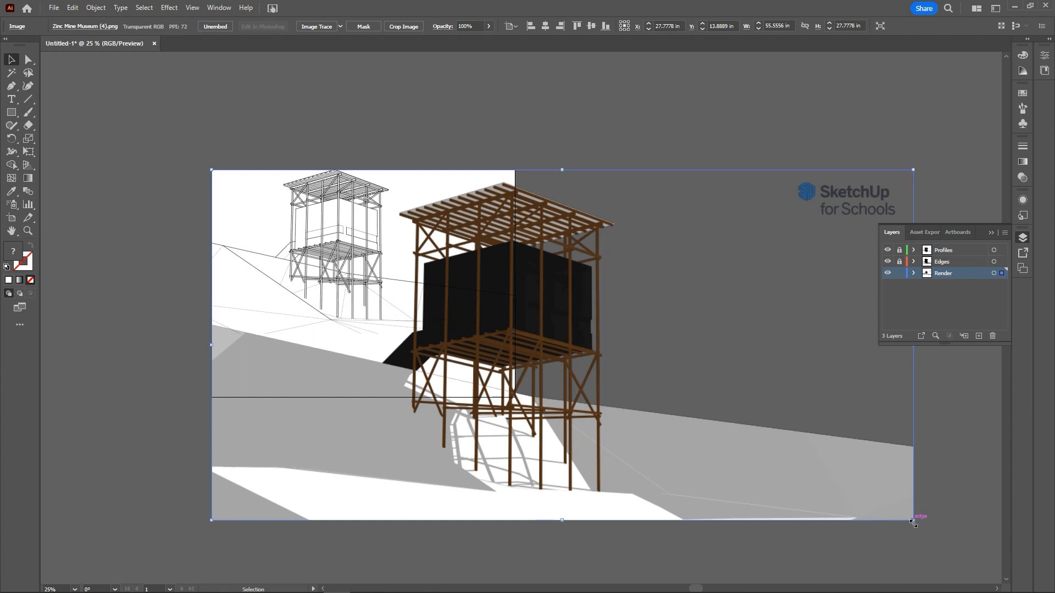
left_click_drag(913, 520, 540, 386)
left_click_drag(280, 190, 288, 235)
scroll(293, 258, "up", 6)
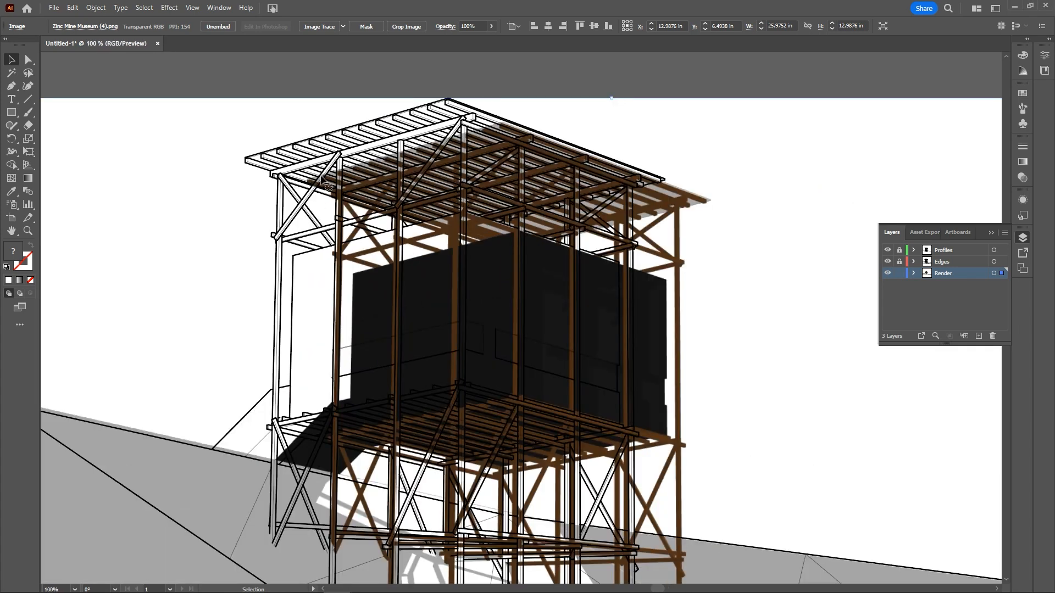
mouse_move(311, 215)
left_mouse_down()
mouse_move(205, 165)
mouse_move(131, 149)
left_mouse_up()
scroll(338, 272, "down", 5)
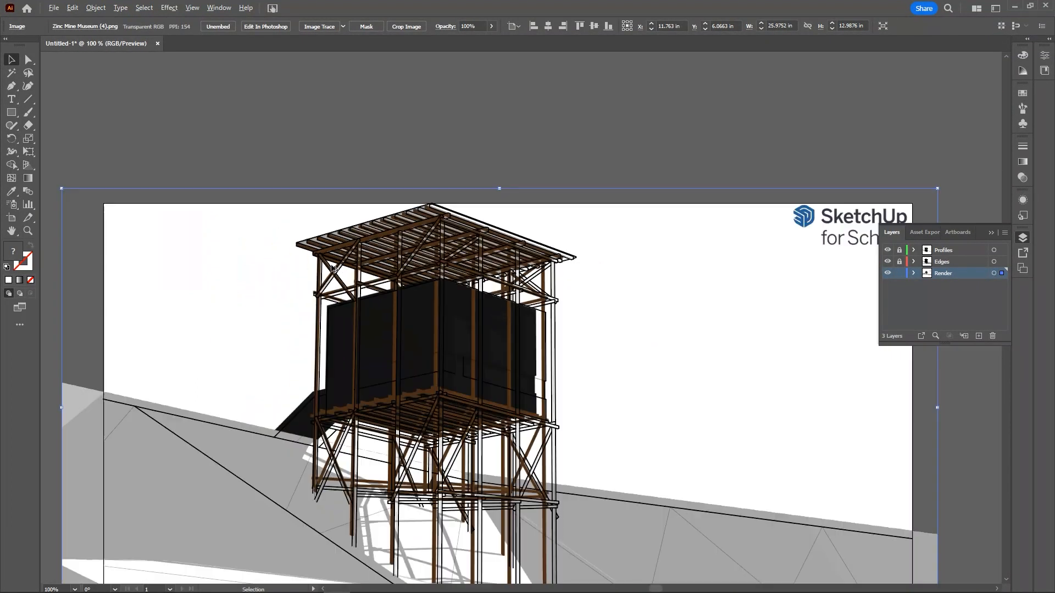
left_click_drag(492, 390, 428, 307)
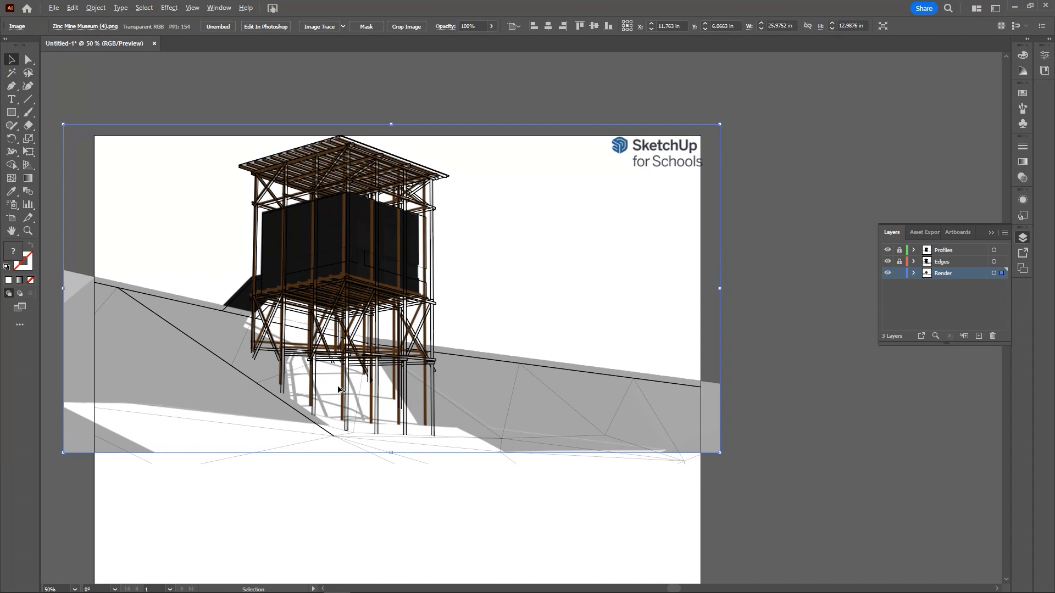
Step: Enlarge the render from its lower-right corner to about 26.5 in wide to match the lower tower posts
scroll(339, 390, "up", 3)
scroll(465, 435, "down", 3)
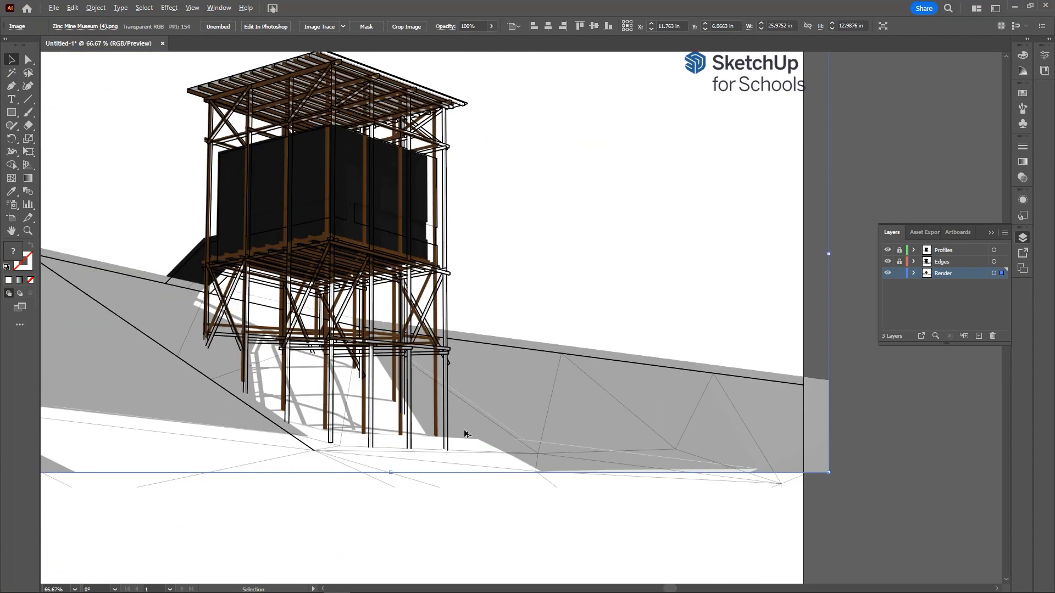
scroll(435, 434, "up", 3)
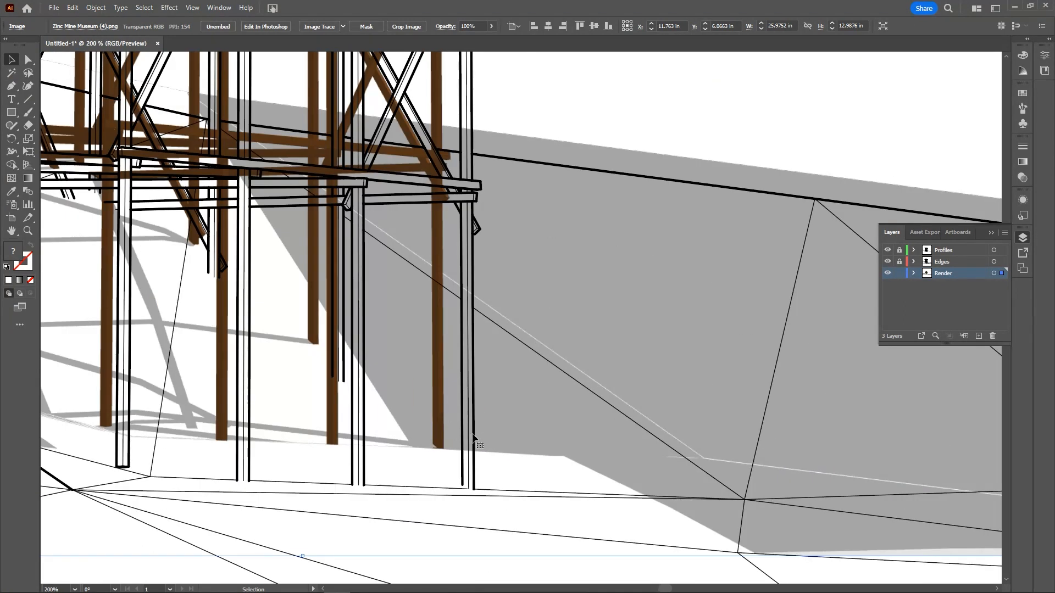
scroll(469, 435, "down", 3)
left_click_drag(799, 419, 815, 432)
scroll(464, 425, "up", 9)
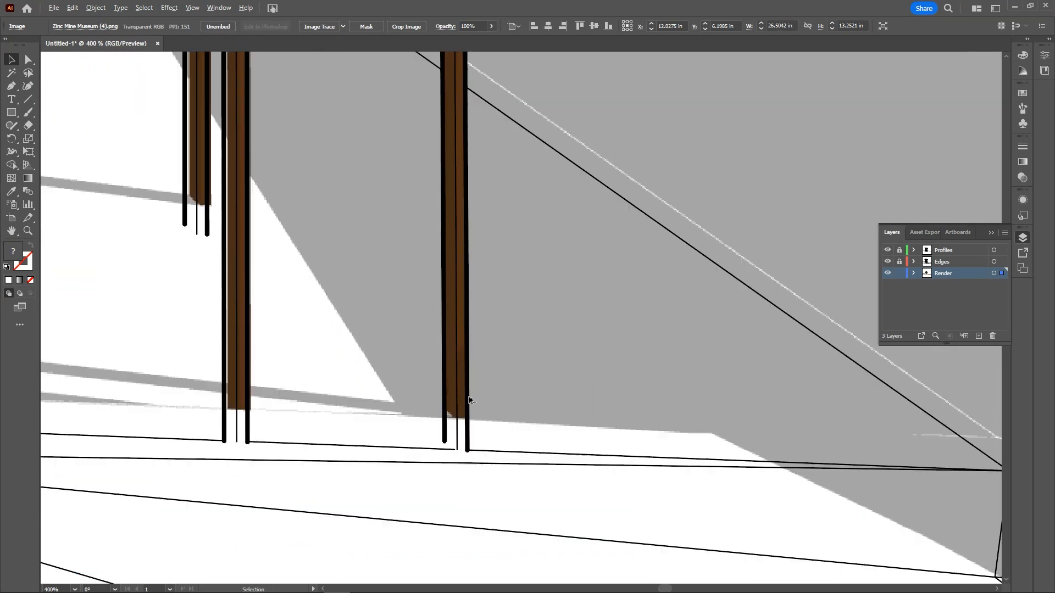
scroll(463, 425, "down", 5)
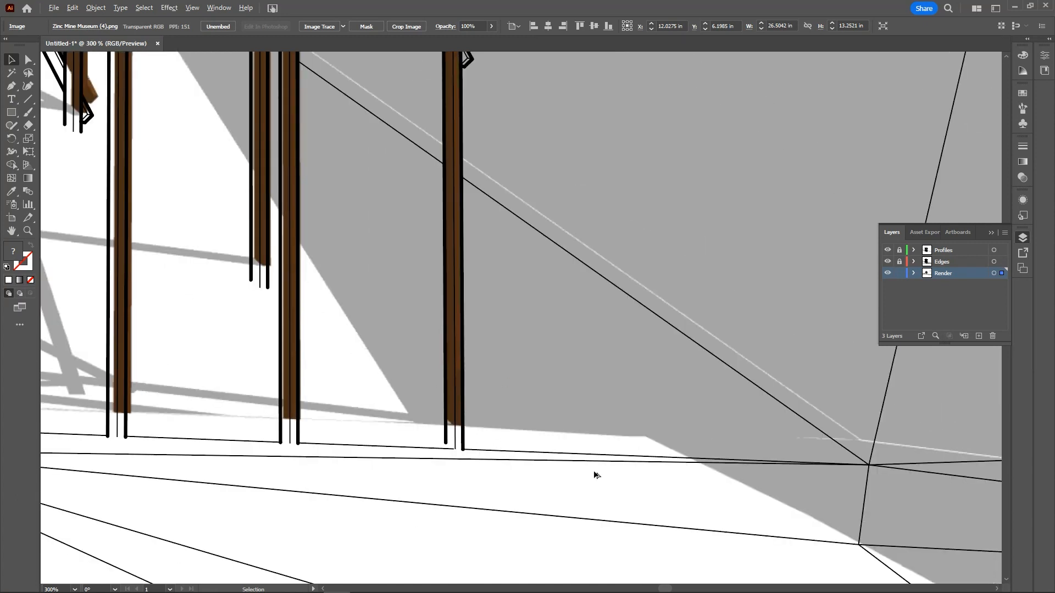
scroll(657, 509, "down", 4)
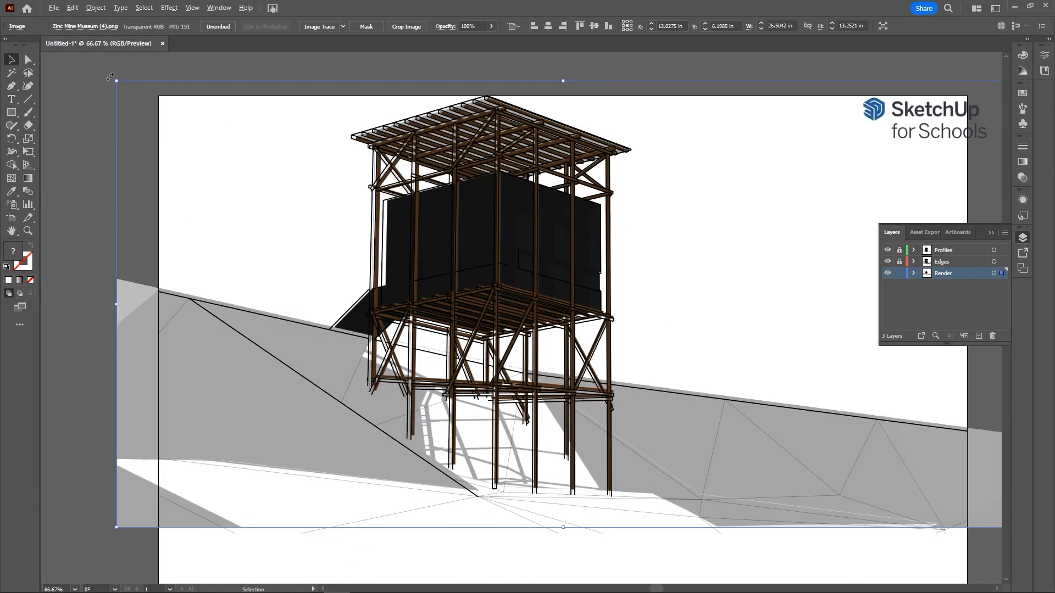
Step: Enlarge the render from its upper-left and lower-right corners to about 26.85 in wide
scroll(109, 76, "up", 2)
left_click_drag(252, 184, 237, 197)
left_click_drag(102, 99, 69, 94)
scroll(253, 188, "down", 4)
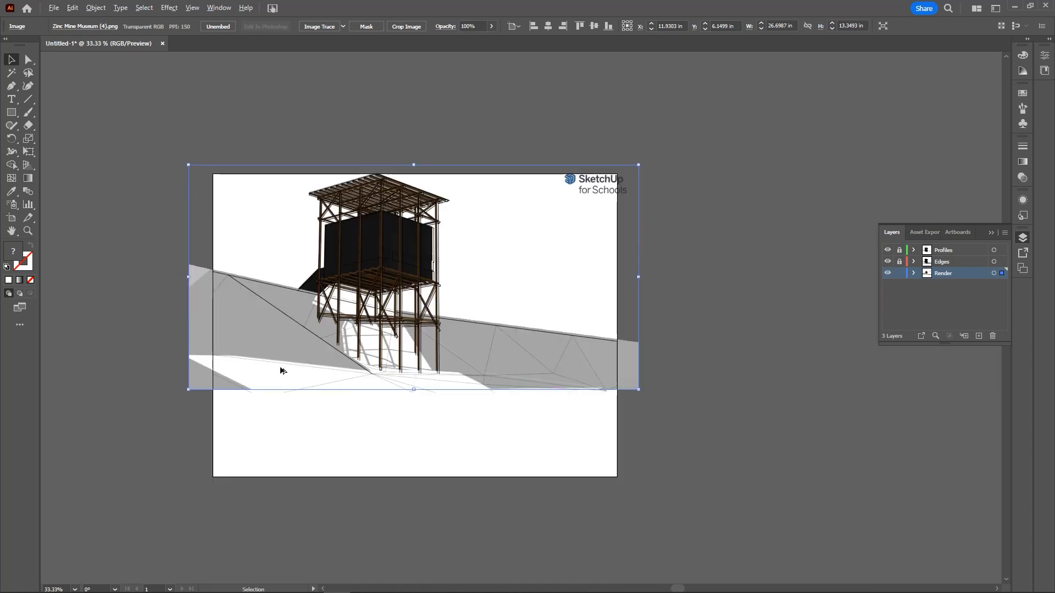
scroll(281, 371, "up", 2)
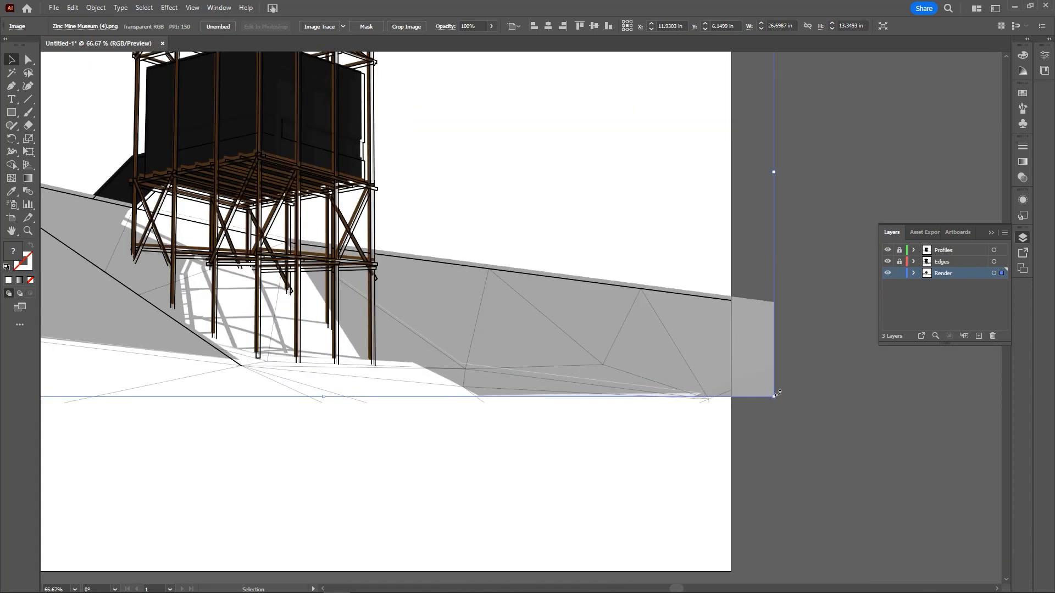
left_click_drag(775, 396, 780, 400)
scroll(780, 400, "down", 2)
Step: Move the render slightly down so its lower crossbeams line up with the linework
scroll(701, 417, "up", 5)
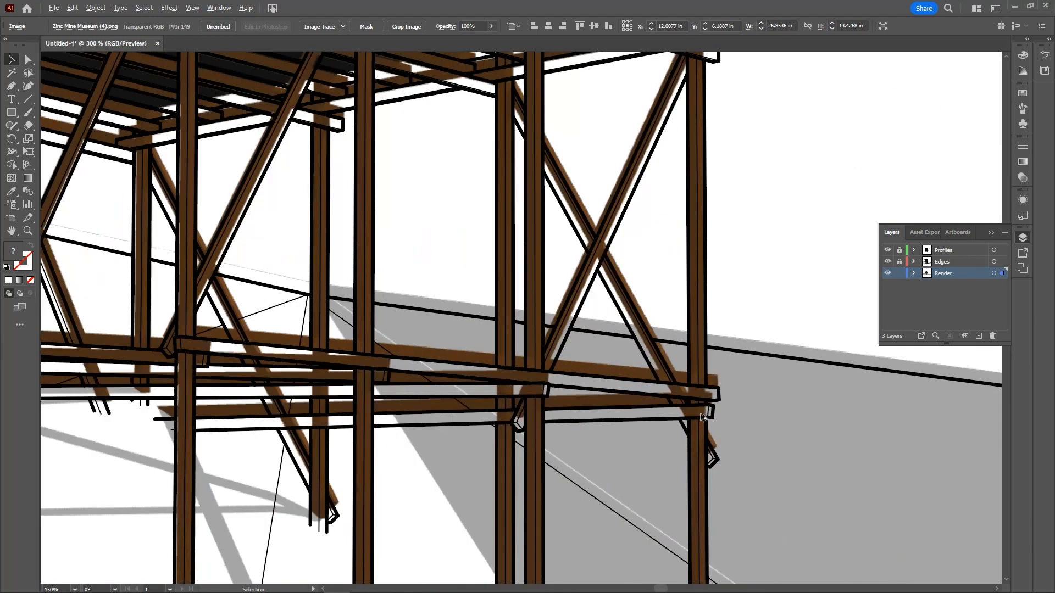
scroll(702, 418, "up", 1)
left_click_drag(714, 384, 715, 394)
scroll(731, 418, "down", 4)
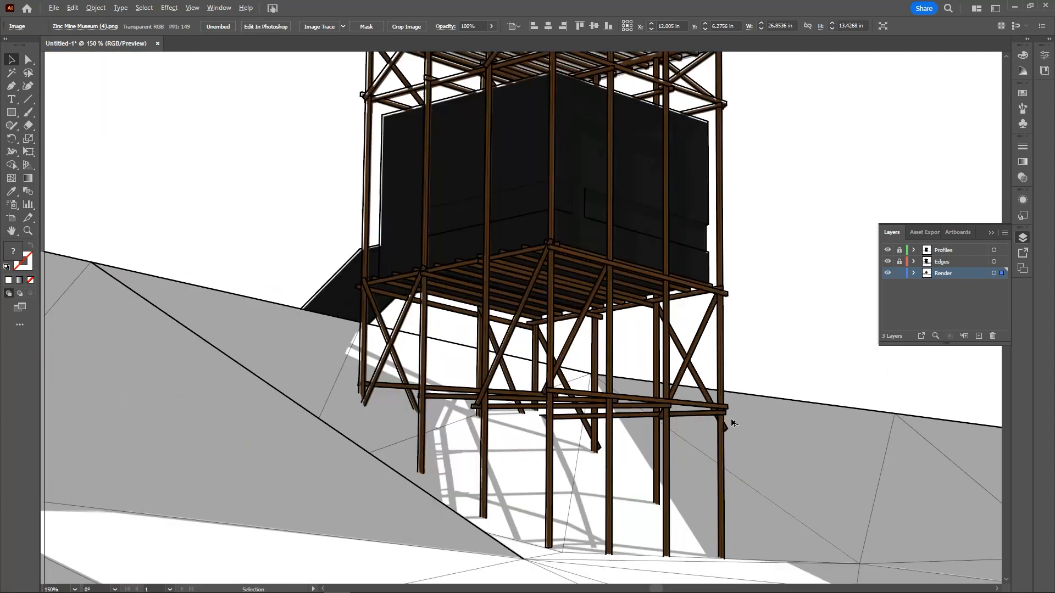
Step: Enlarge the render from its upper-left corner to about 26.91 in wide to fit the roof linework
scroll(423, 99, "up", 4)
scroll(608, 271, "down", 3)
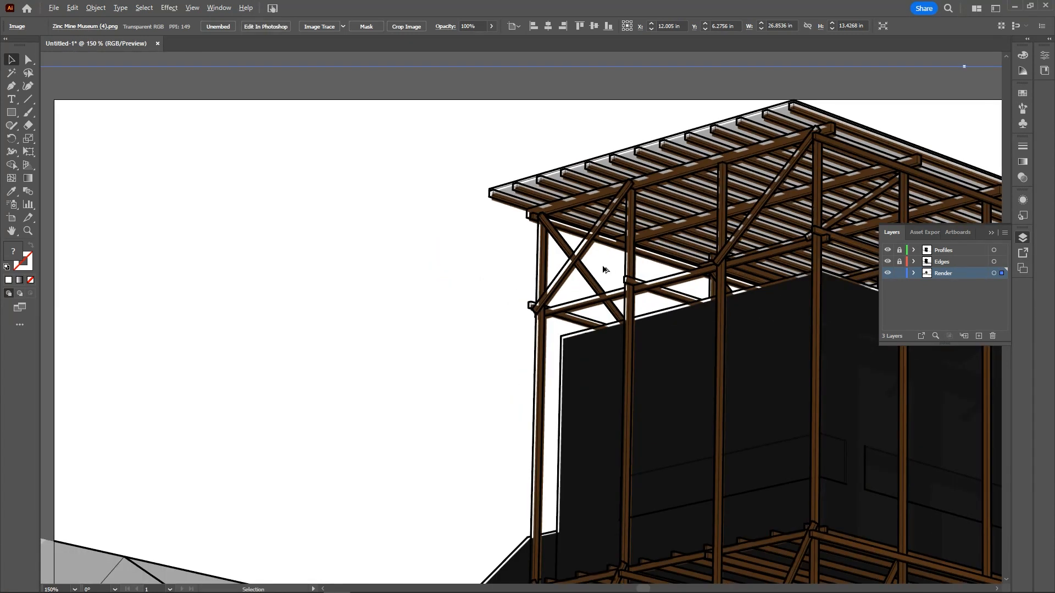
left_click_drag(181, 127, 178, 101)
scroll(173, 130, "down", 2)
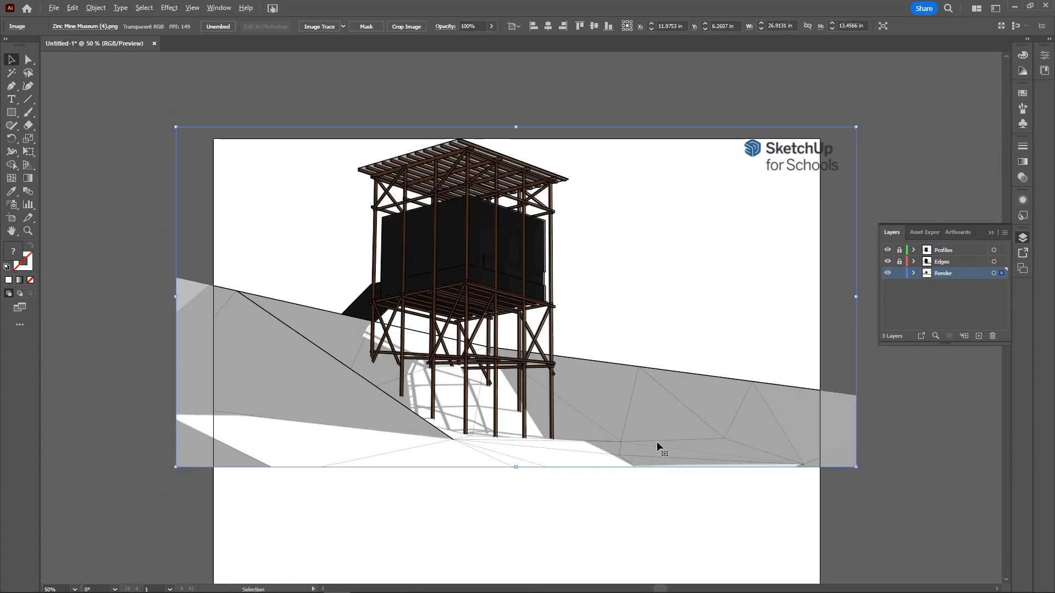
Step: Enlarge the render from its lower-right corner to about 27.08 in wide to fit the feet of the posts
left_click_drag(705, 430, 531, 351)
scroll(387, 365, "up", 4)
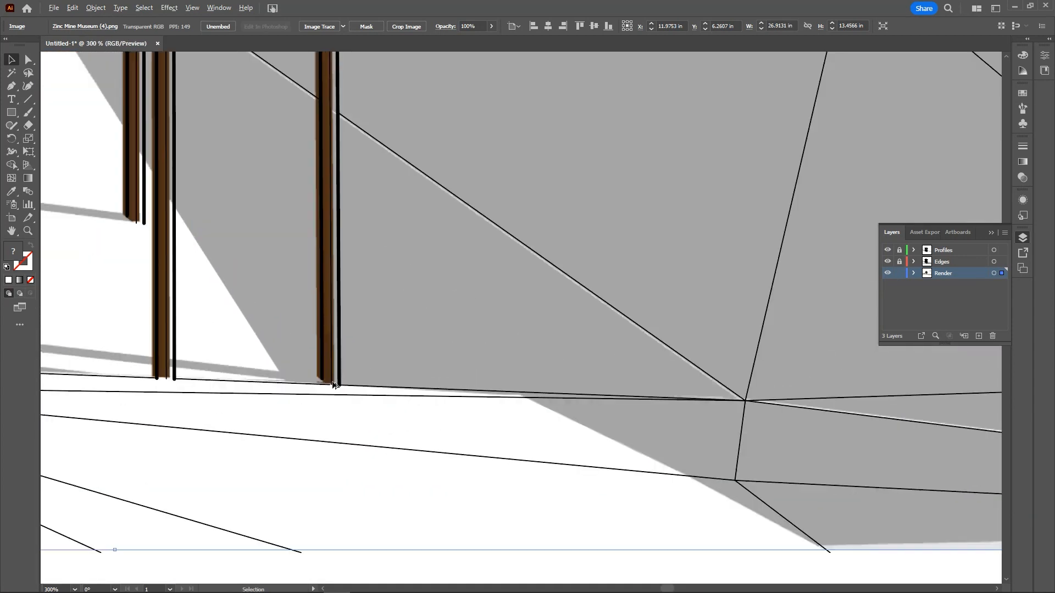
scroll(692, 436, "down", 3)
scroll(708, 391, "up", 2)
left_click_drag(674, 383, 689, 392)
scroll(762, 437, "down", 3)
scroll(330, 362, "up", 1)
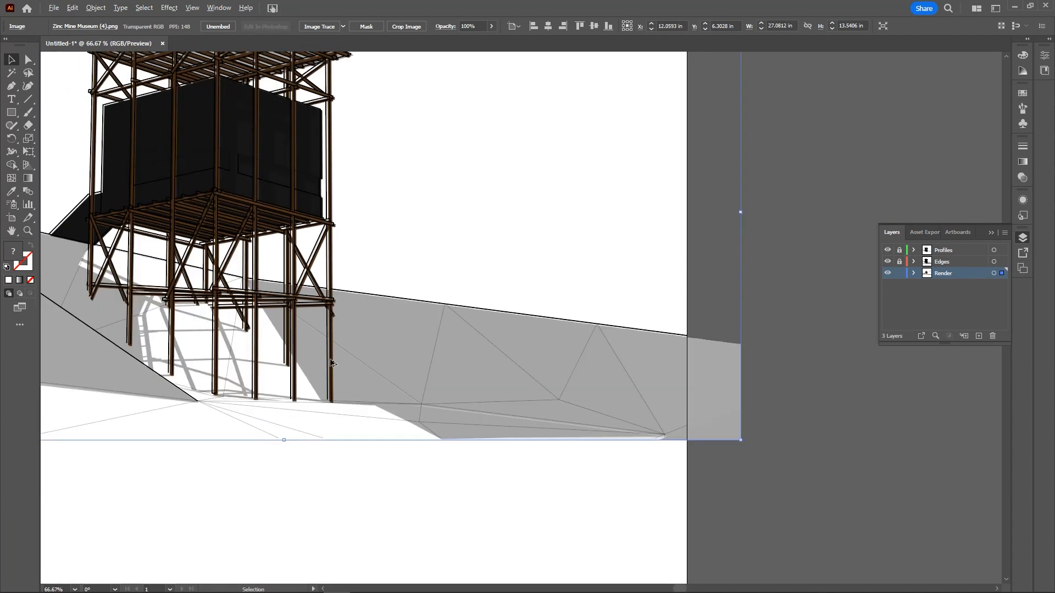
scroll(776, 365, "down", 2)
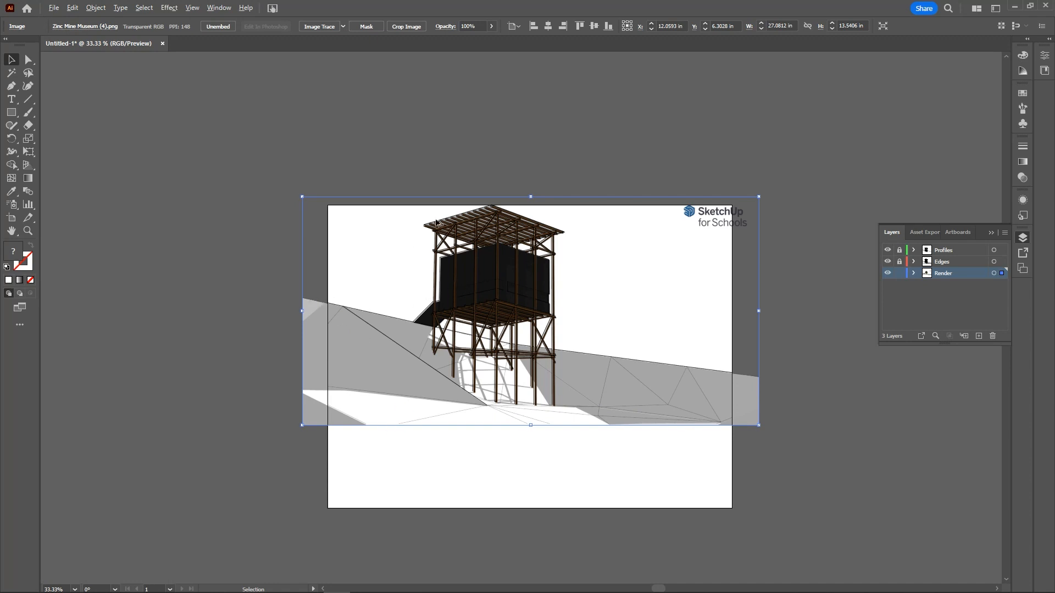
Step: Nudge the render slightly left and up to align it with the roof outline
scroll(439, 225, "up", 6)
key("Left")
key("Up")
key("Left")
key("Up")
scroll(483, 262, "down", 6)
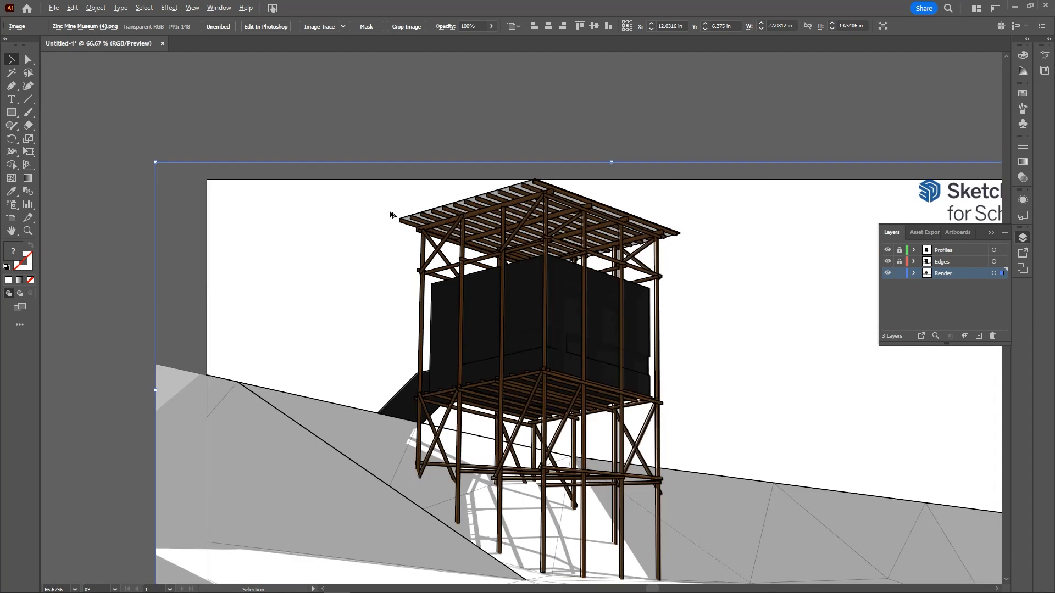
Step: Shrink the render from its lower-right corner to about 27.03 in wide to match the post bases
scroll(475, 412, "up", 5)
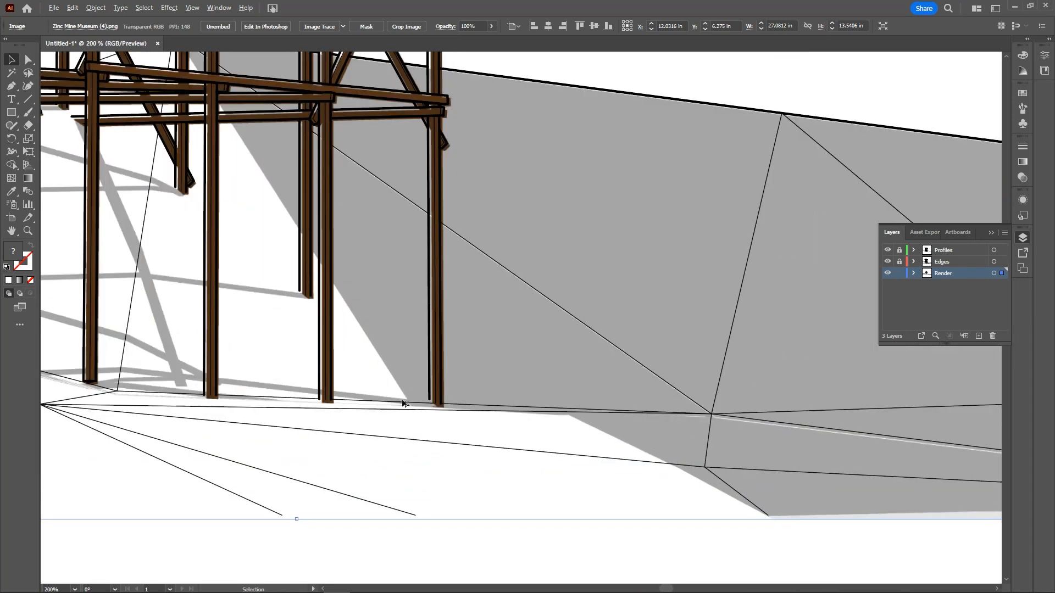
scroll(617, 443, "down", 3)
scroll(730, 438, "up", 2)
left_click_drag(787, 424, 779, 426)
scroll(836, 470, "down", 4)
Step: Examine how the render aligns with the linework at the roof, post bases and terrain edges
scroll(325, 133, "up", 5)
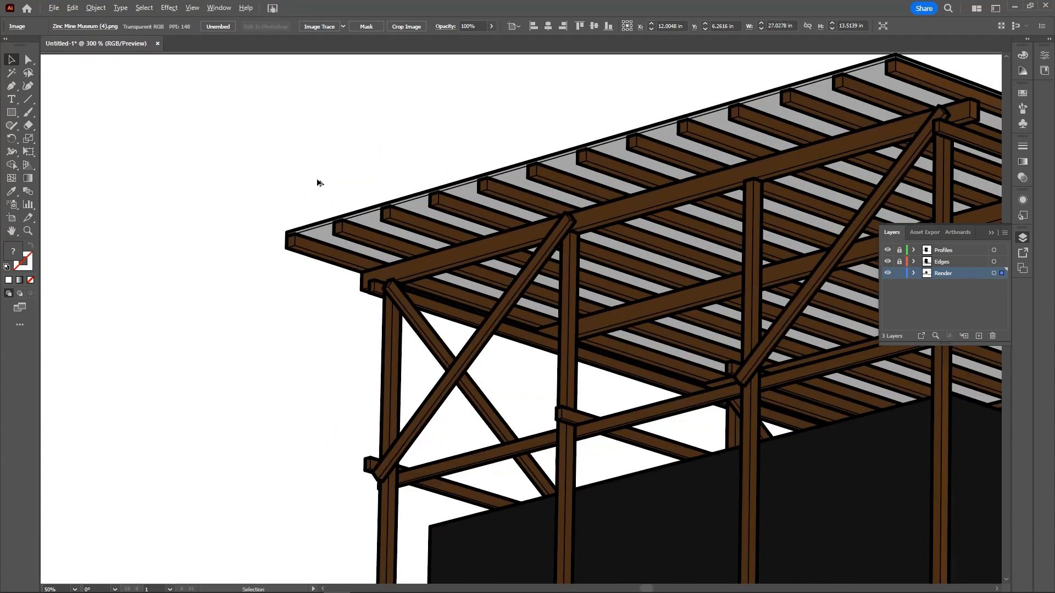
key("Left")
scroll(338, 206, "down", 4)
left_click_drag(593, 352, 738, 142)
scroll(610, 319, "up", 5)
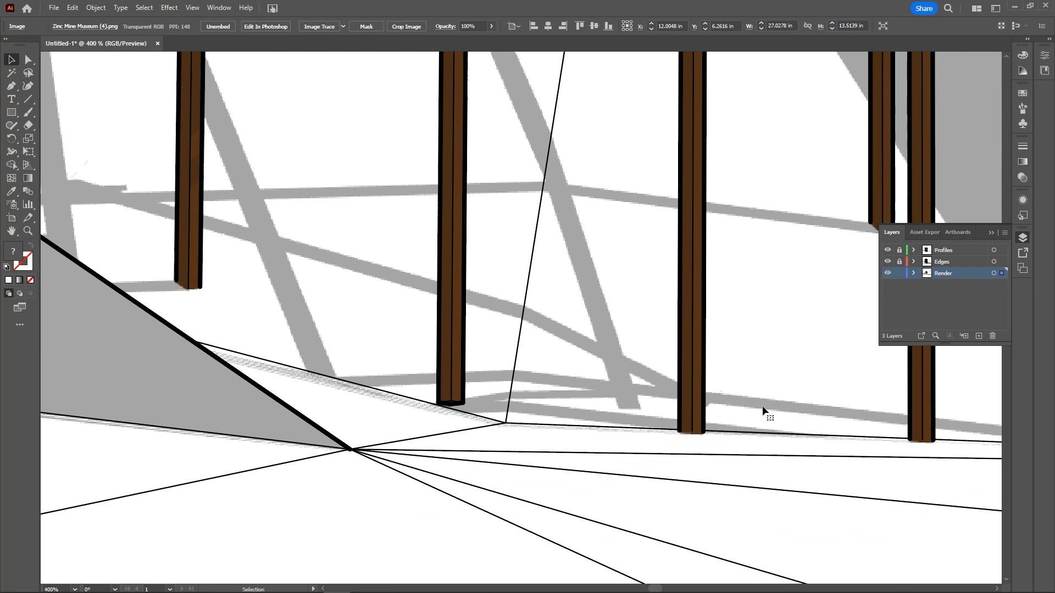
left_click_drag(277, 397, 244, 545)
left_click_drag(581, 529, 535, 406)
scroll(578, 473, "up", 5)
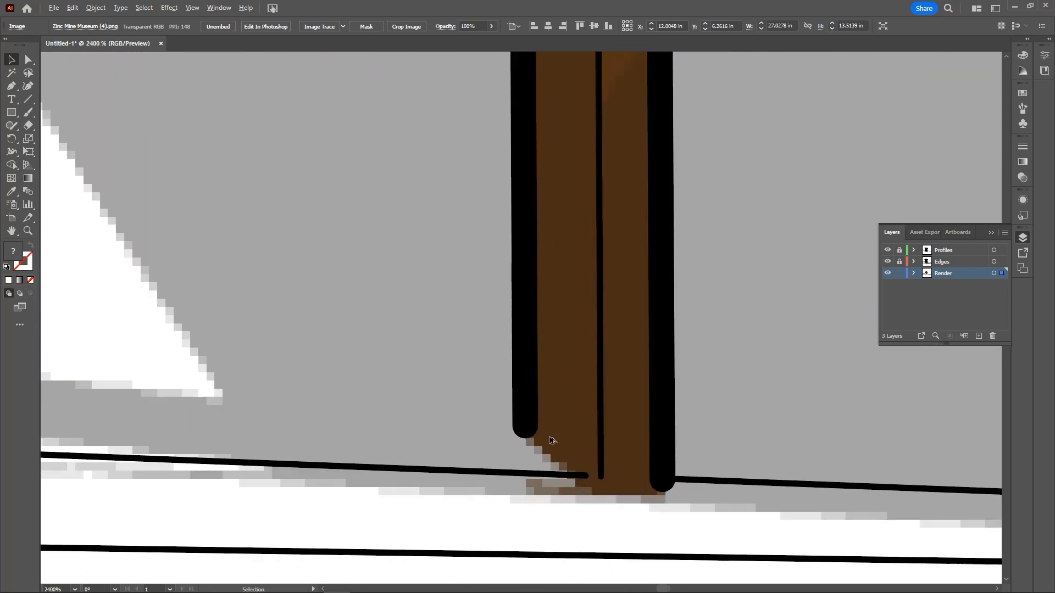
scroll(551, 438, "down", 6)
left_click_drag(673, 410, 93, 300)
left_click_drag(506, 365, 162, 316)
left_click_drag(754, 384, 281, 330)
left_click_drag(627, 368, 455, 344)
scroll(519, 350, "up", 3)
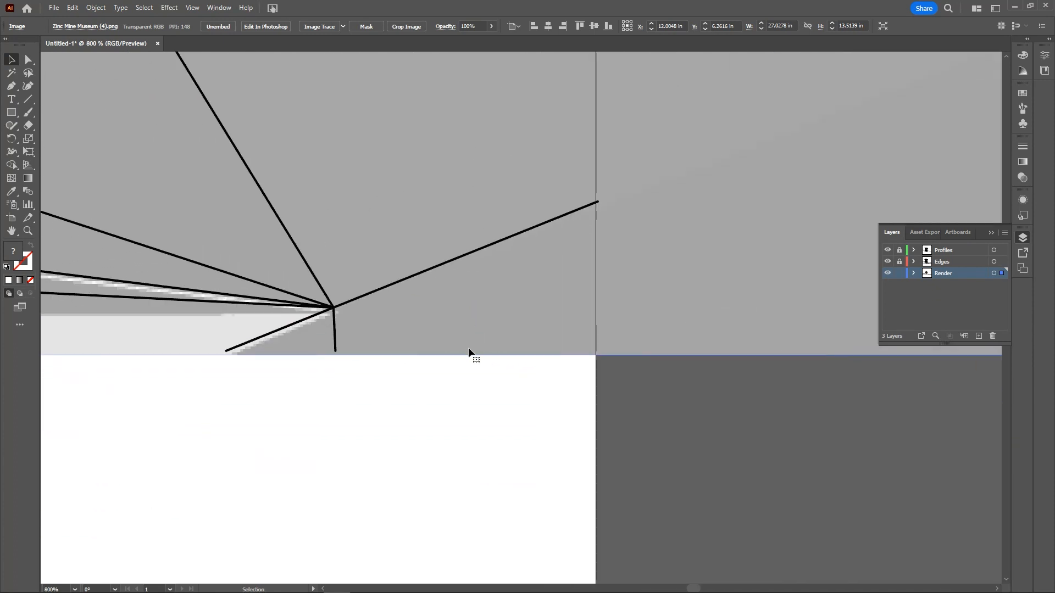
Step: Fine-tune the render's size from its lower-right corner to about 27.01 in wide, matching the ends of the terrain lines
scroll(455, 353, "down", 2)
left_click_drag(523, 363, 420, 336)
left_click_drag(727, 325, 729, 327)
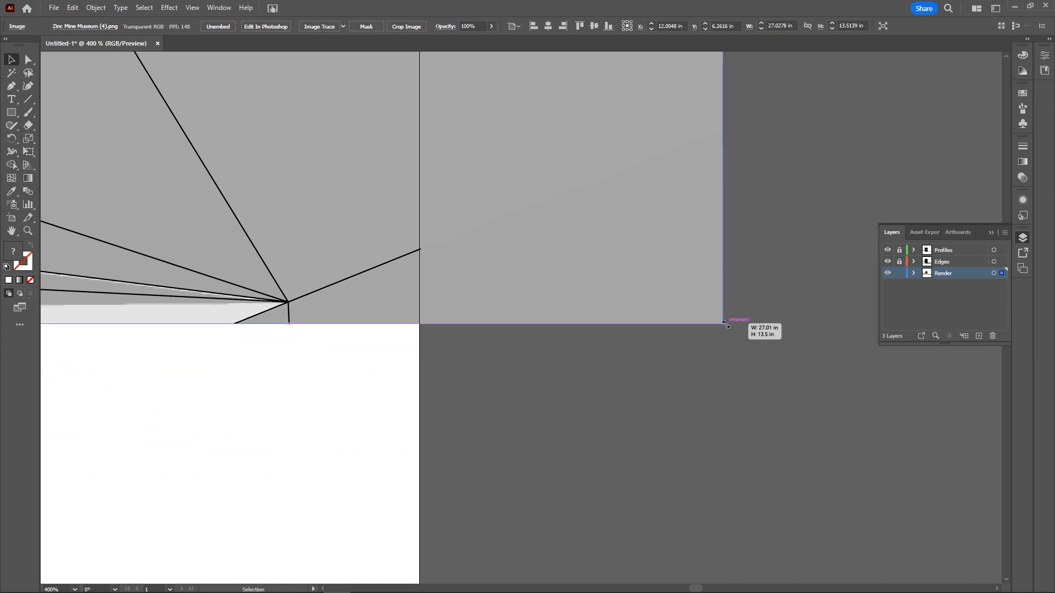
left_click_drag(726, 325, 723, 324)
scroll(698, 402, "down", 7)
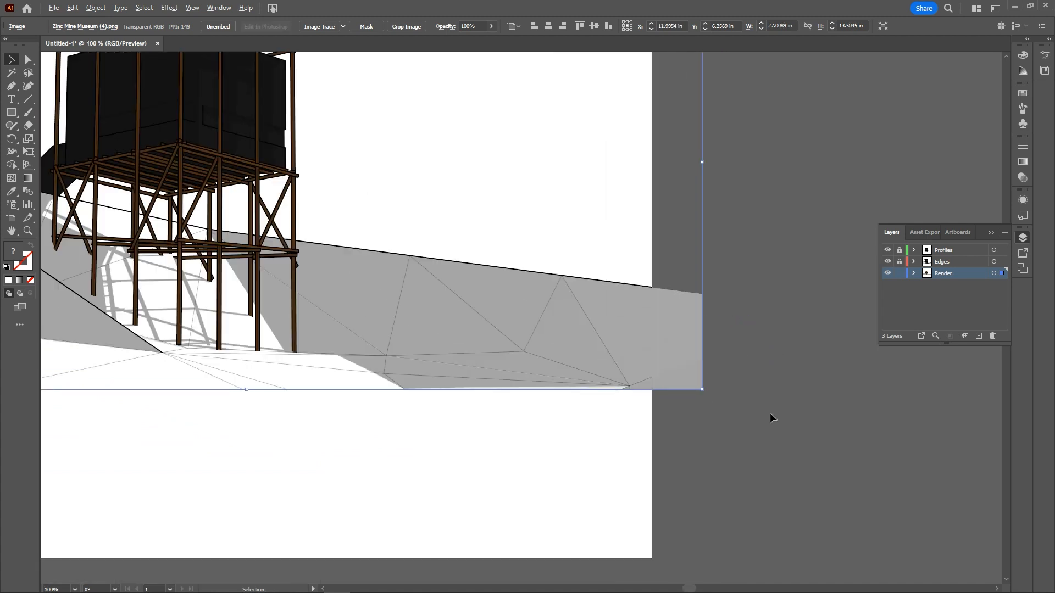
Step: Examine how the render aligns with the linework across the whole perspective, and deselect the render
scroll(324, 195, "up", 2)
scroll(294, 368, "up", 2)
scroll(302, 361, "down", 3)
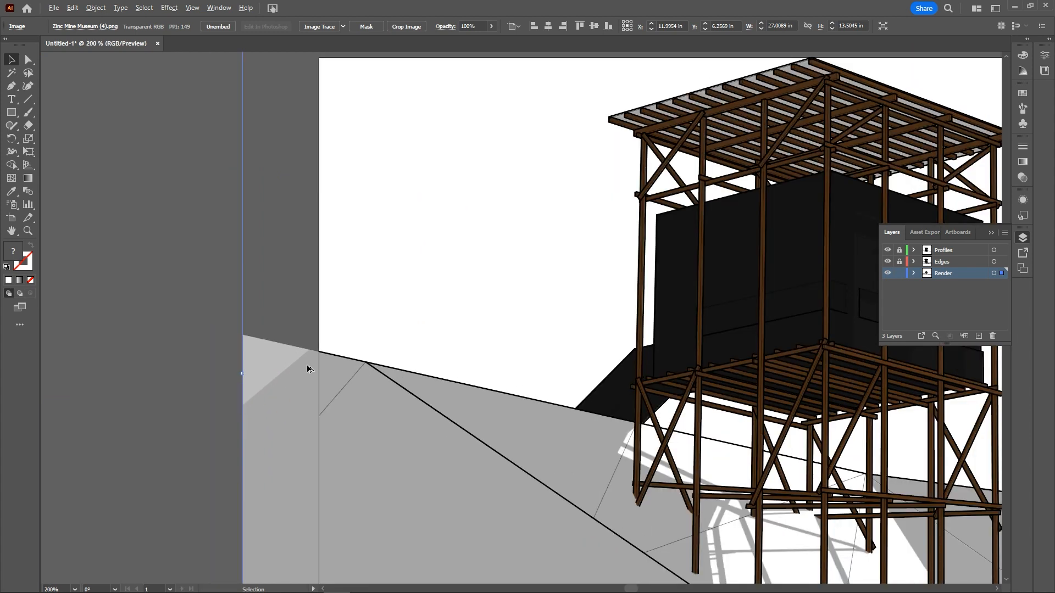
scroll(503, 206, "up", 5)
scroll(448, 221, "down", 4)
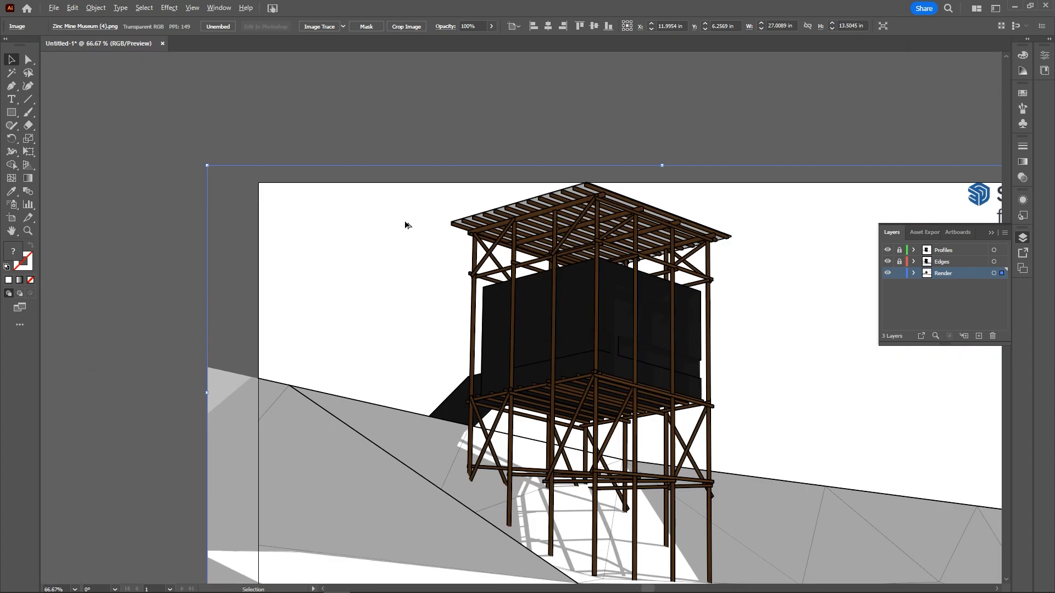
left_click_drag(607, 147, 401, 68)
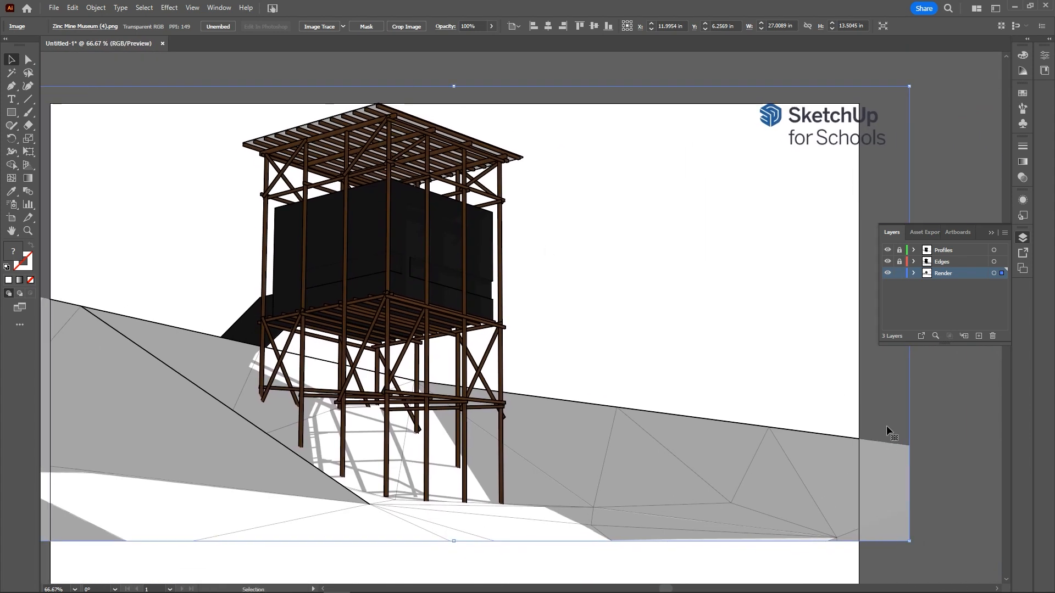
left_click(948, 411)
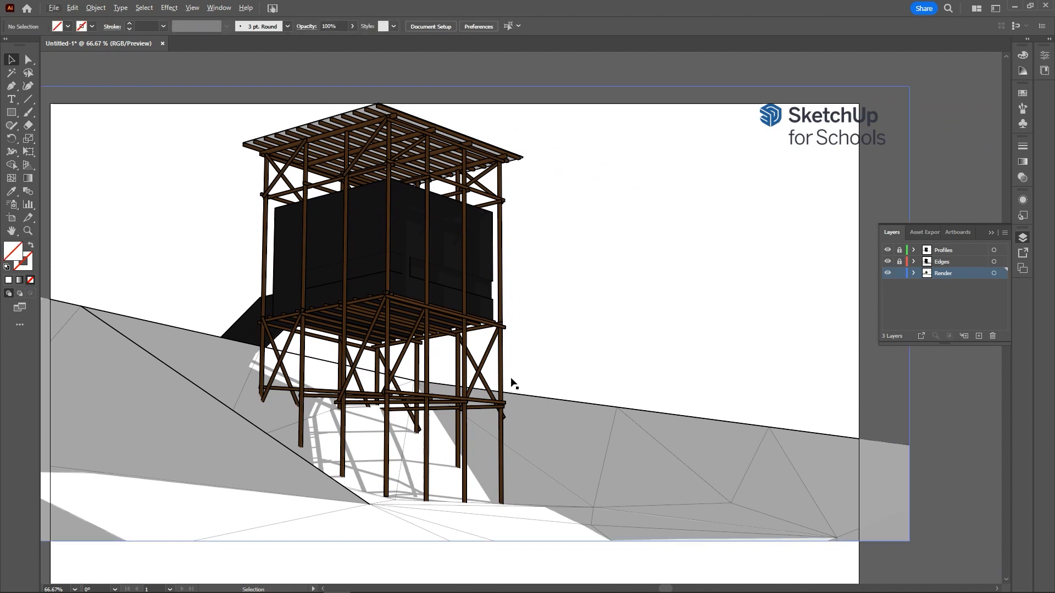
scroll(700, 412, "down", 1)
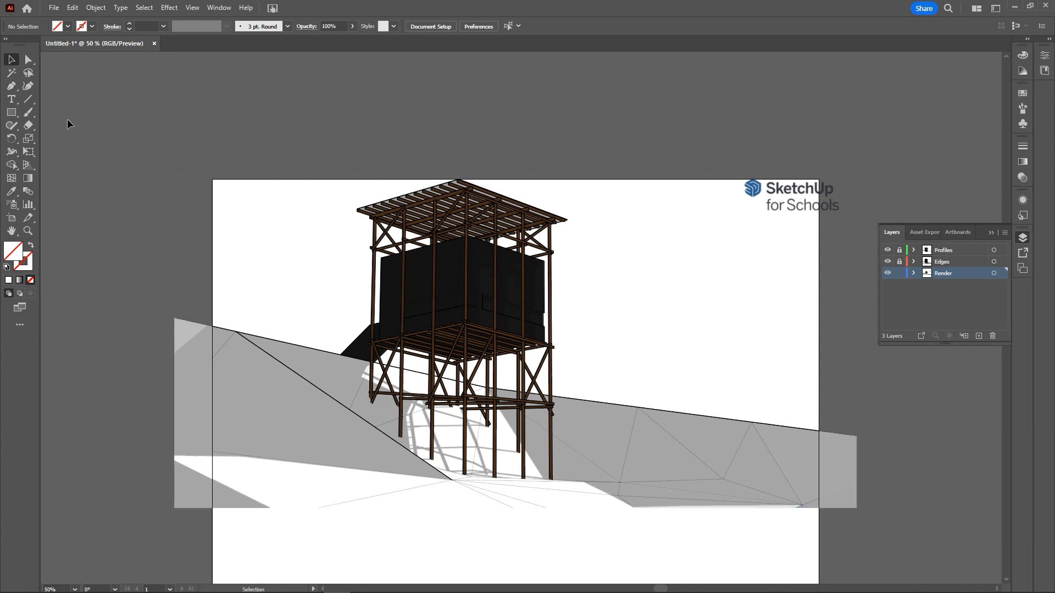
Step: Draw a circle about 17.78 in across centred on the tower and try it as a clipping mask on the render
left_click(12, 112)
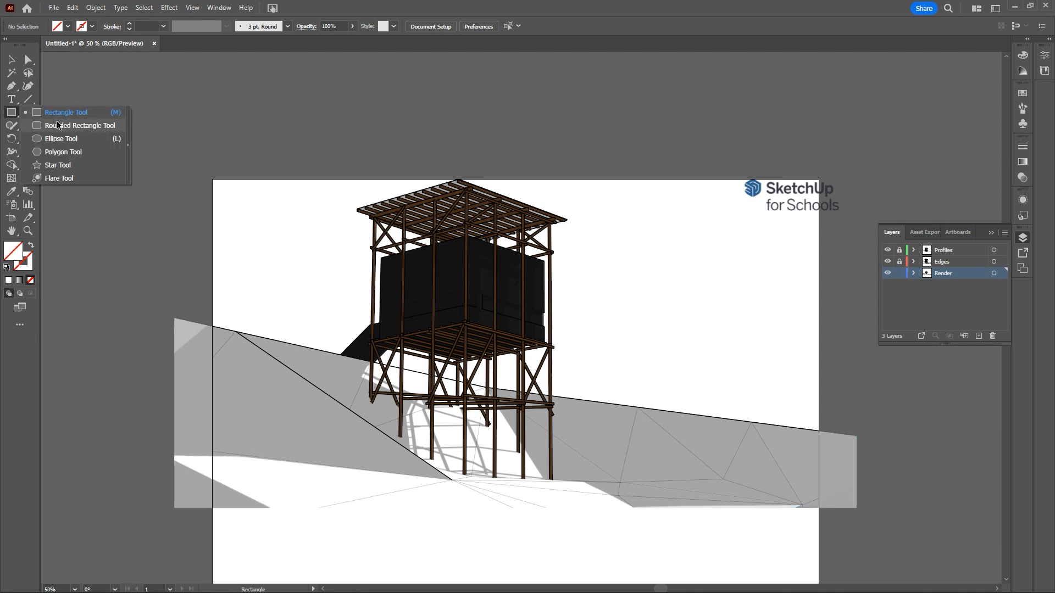
left_click(70, 139)
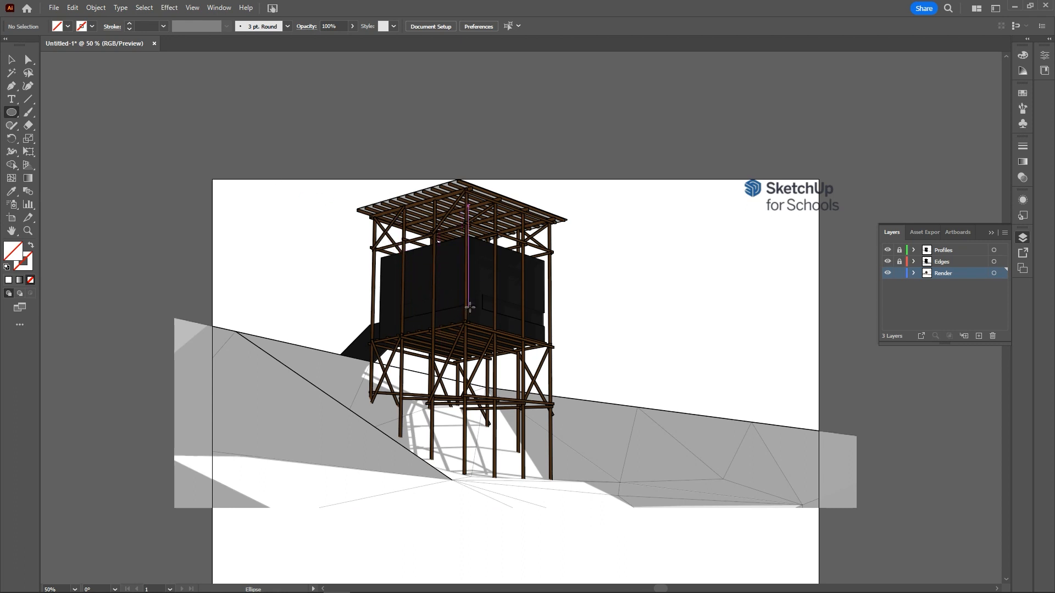
left_click_drag(465, 300, 677, 524)
key("v")
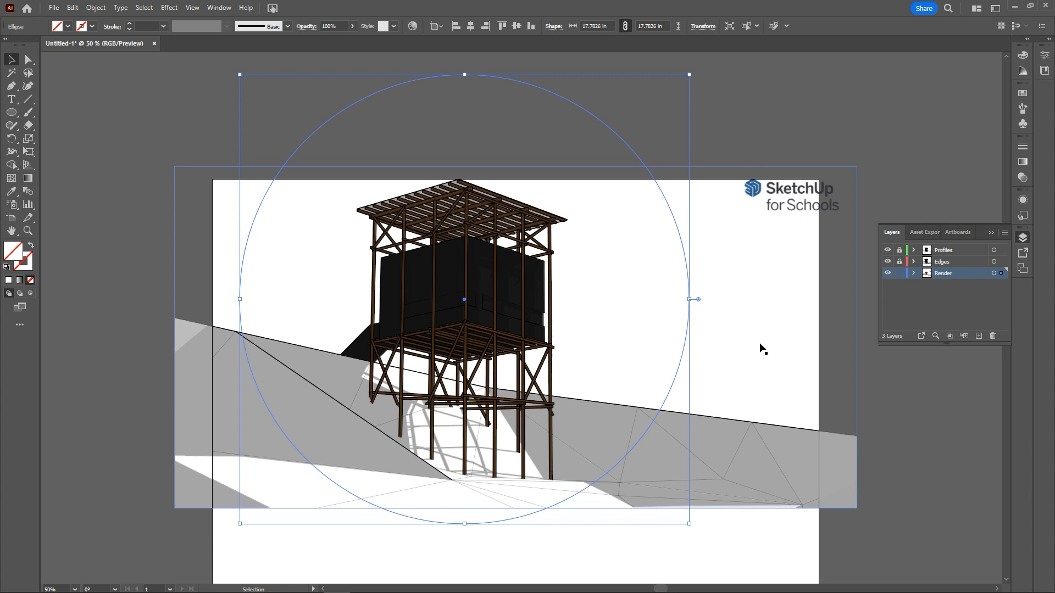
left_click(728, 438, "shift")
right_click(728, 438)
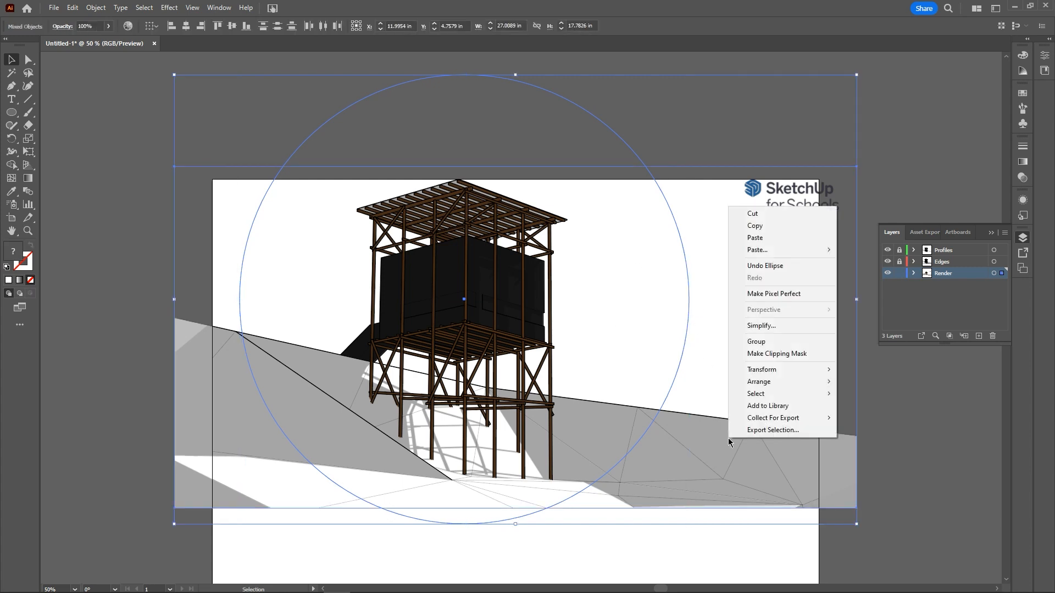
left_click(789, 354)
left_click(855, 415)
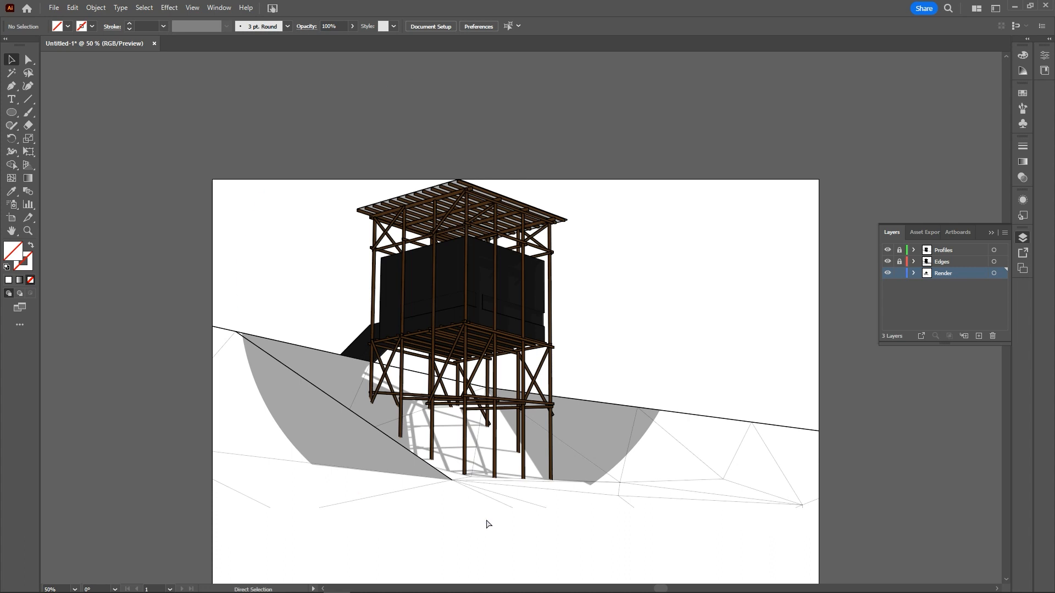
Step: Undo the circular clipping mask and delete the circle
key("ctrl+z")
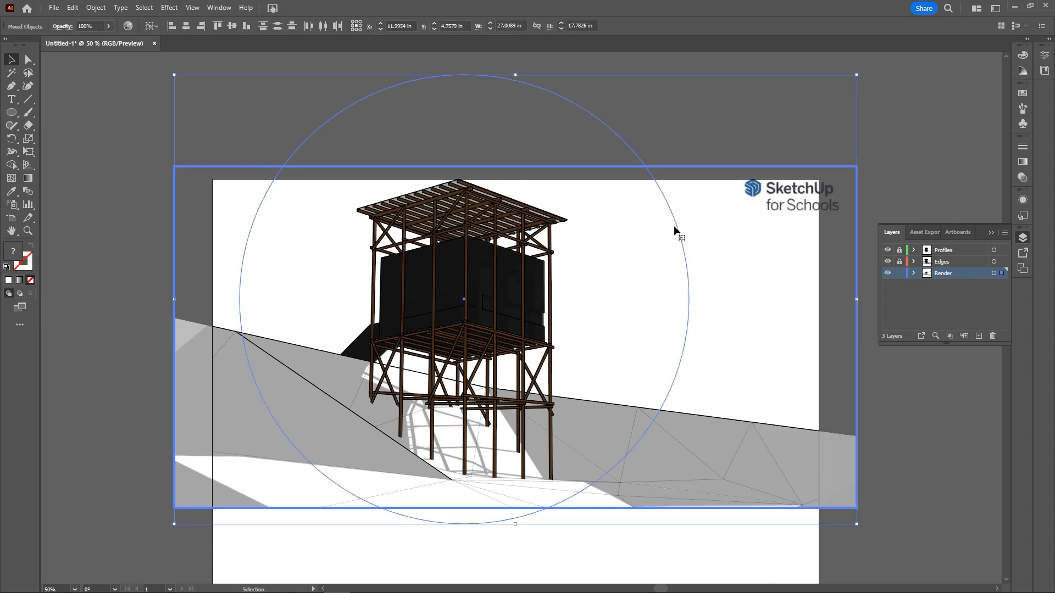
left_click(662, 115)
left_click_drag(635, 124, 590, 149)
key("Delete")
Step: Draw a closed Pen outline loosely around the tower and terrain, leaving the SketchUp for Schools watermark outside
left_click(12, 87)
left_click(174, 286)
left_click(153, 482)
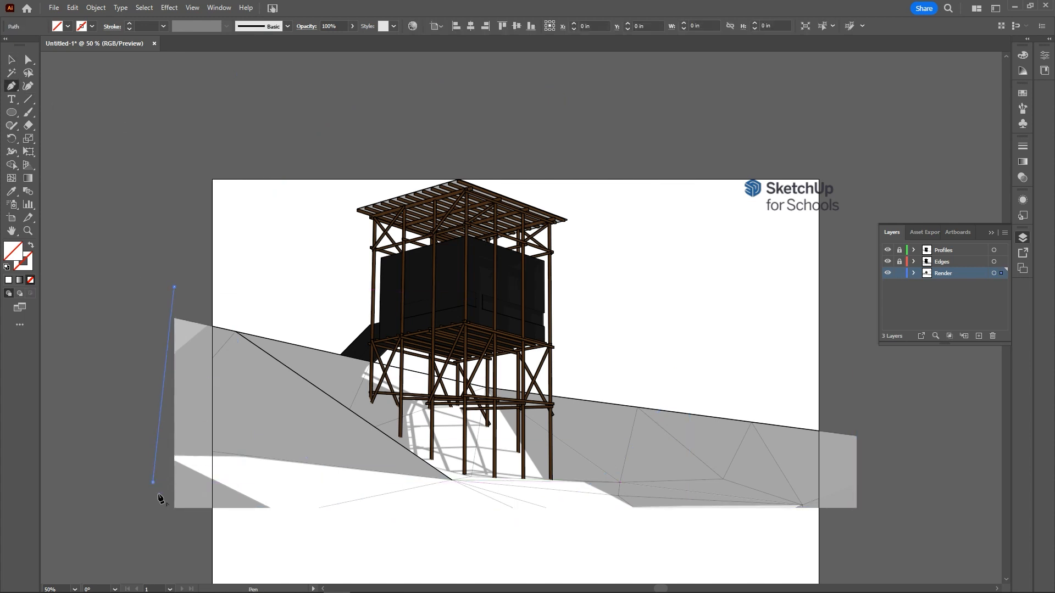
left_click(163, 531)
left_click(879, 526)
left_click(878, 459)
left_click(850, 413)
left_click(634, 396)
left_click(605, 239)
left_click(536, 190)
left_click(441, 154)
left_click(319, 198)
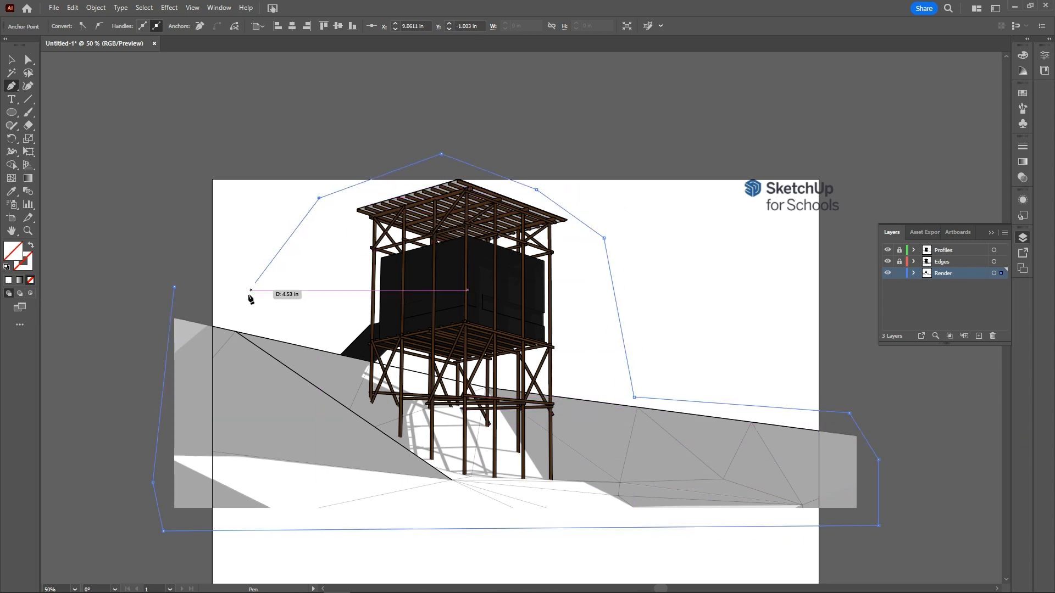
left_click(175, 287)
Step: Clip the render to the pen outline with a clipping mask and deselect it
left_click(12, 60)
key("ctrl+a")
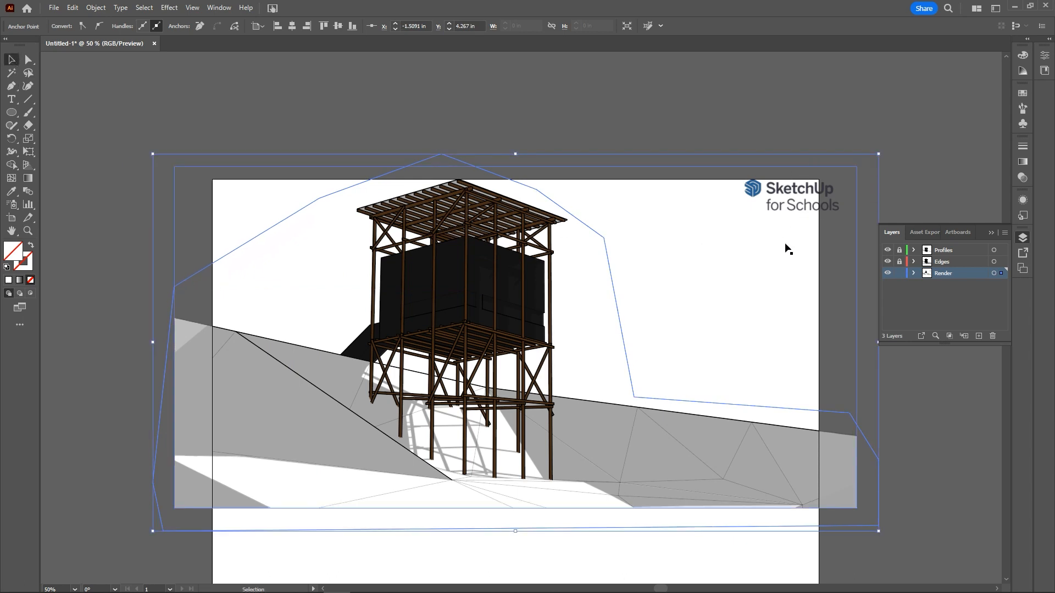
key("ctrl+a")
right_click(496, 307)
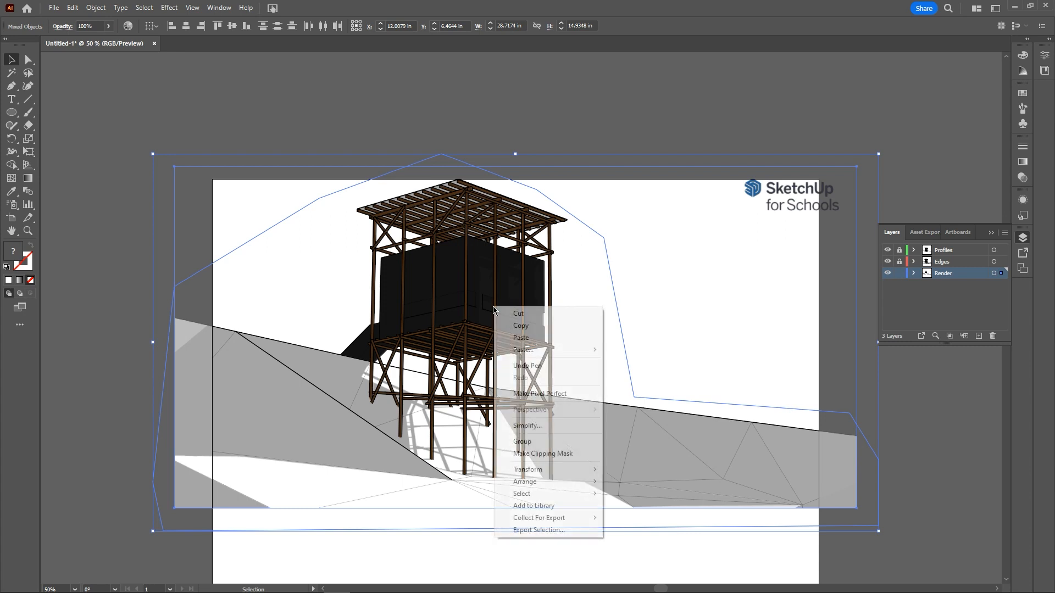
left_click(557, 459)
left_click(829, 160)
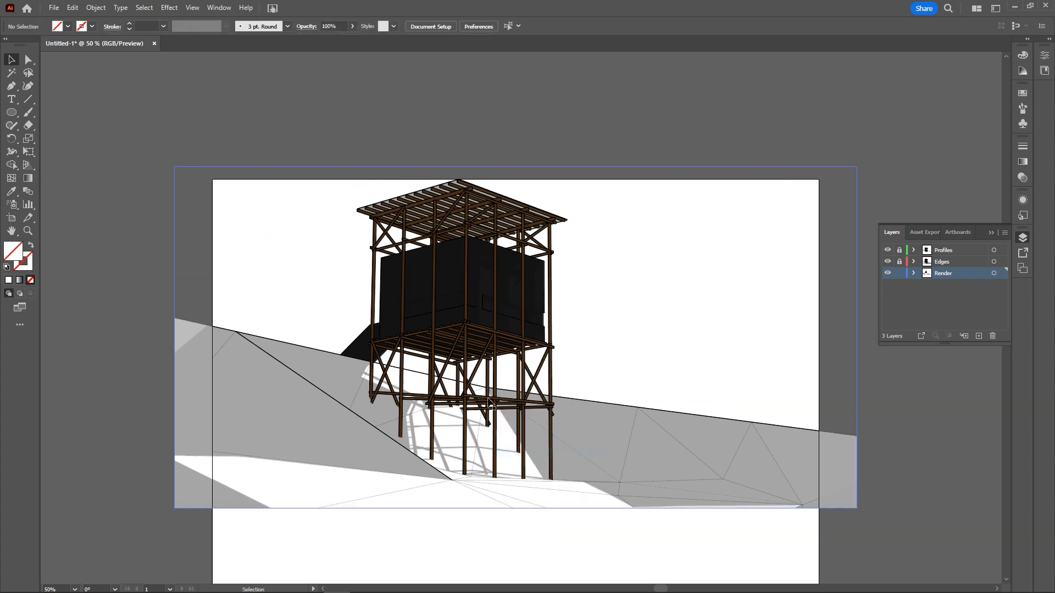
Step: Unlock the Profiles and Edges layers and scale all the artwork down together to about 22.8 in wide
left_click(900, 261)
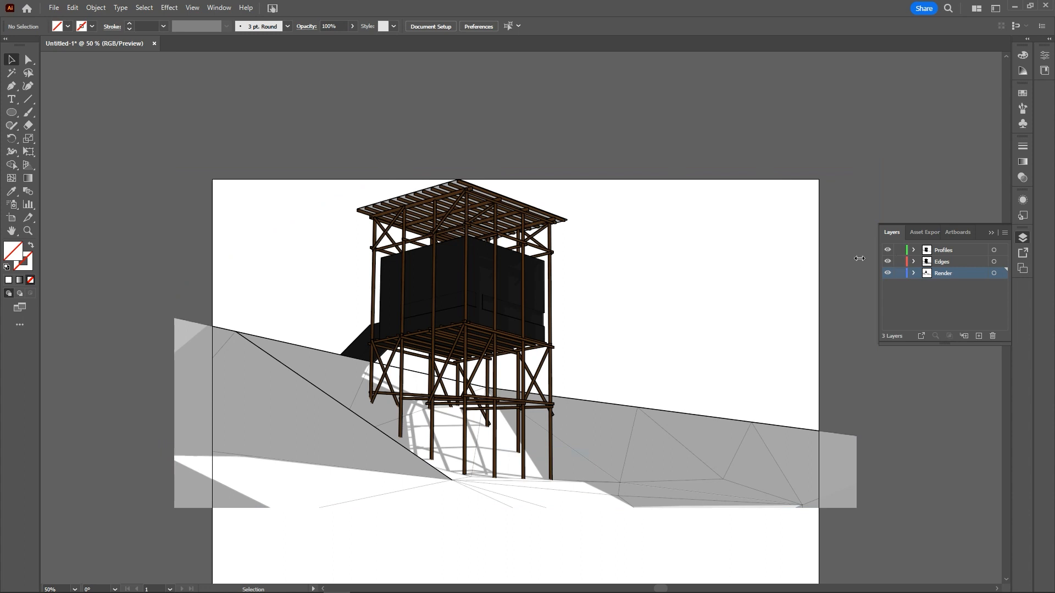
left_click_drag(805, 165, 258, 554)
scroll(296, 380, "down", 2)
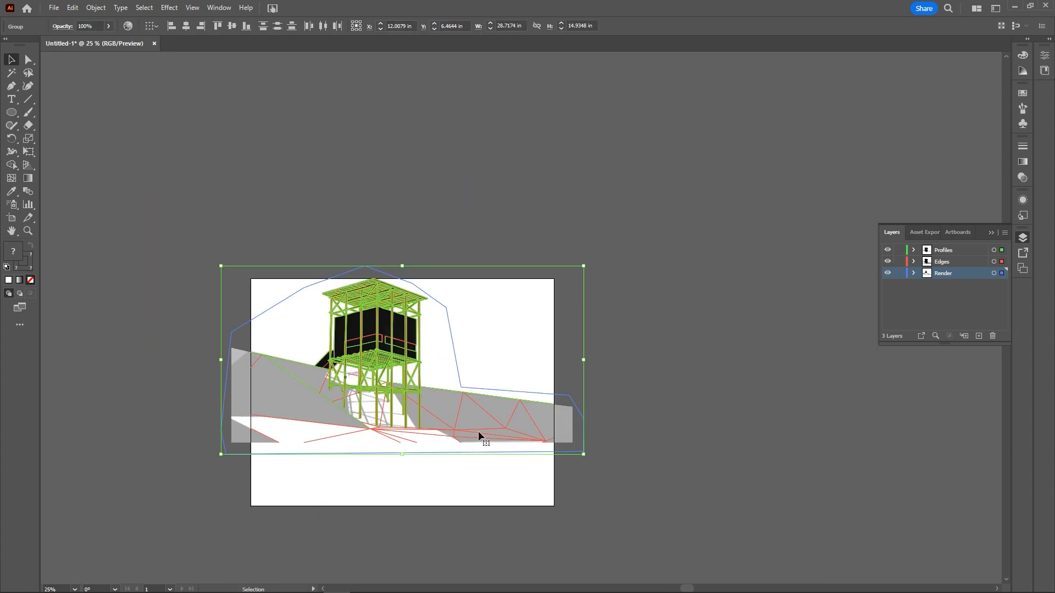
left_click_drag(586, 265, 562, 283)
Step: Move the artwork down about 1.63 in to place it within the artboard, and deselect it
left_click_drag(396, 340, 397, 357)
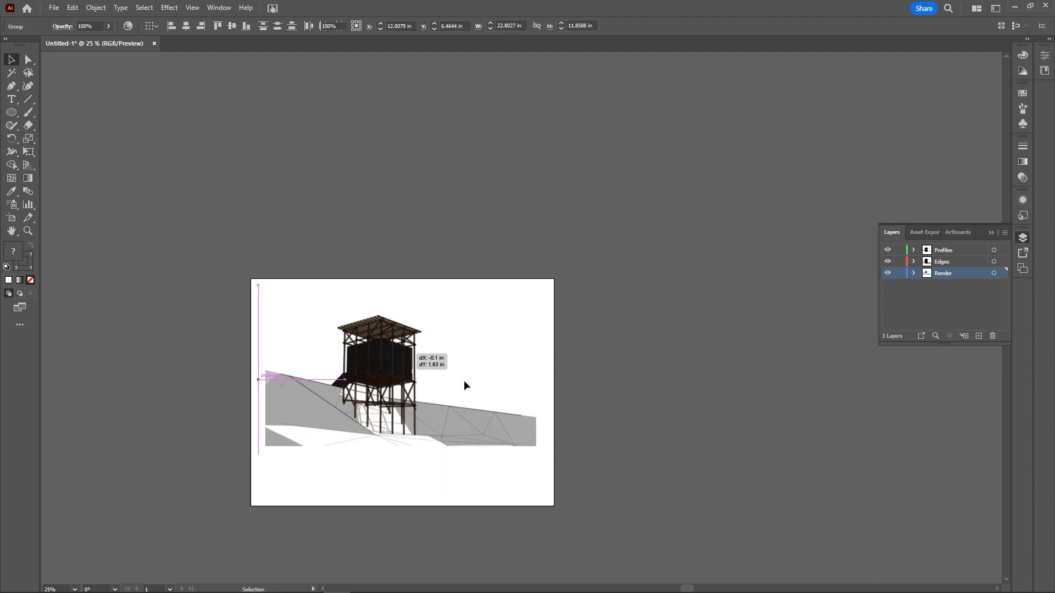
left_click(465, 382)
scroll(388, 380, "up", 4)
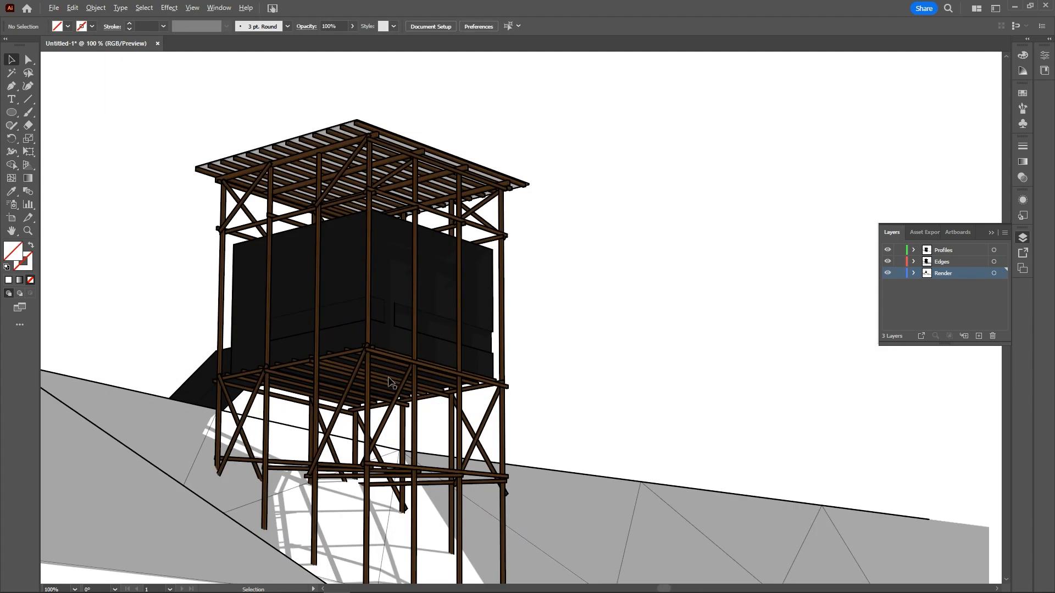
scroll(388, 380, "down", 1)
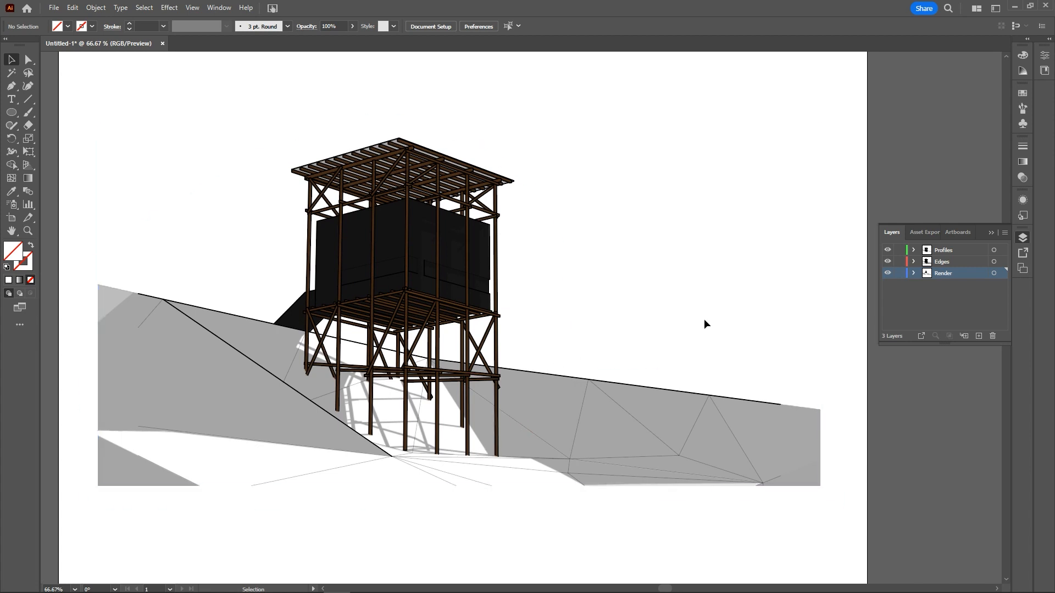
Step: Compare the drawing with the Render layer hidden and shown, and lock the Profiles and Edges layers
left_click(888, 275)
left_click(888, 275)
left_click(888, 274)
left_click(888, 274)
Step: Lower the clipped render's opacity to 62% and deselect it
left_click(456, 275)
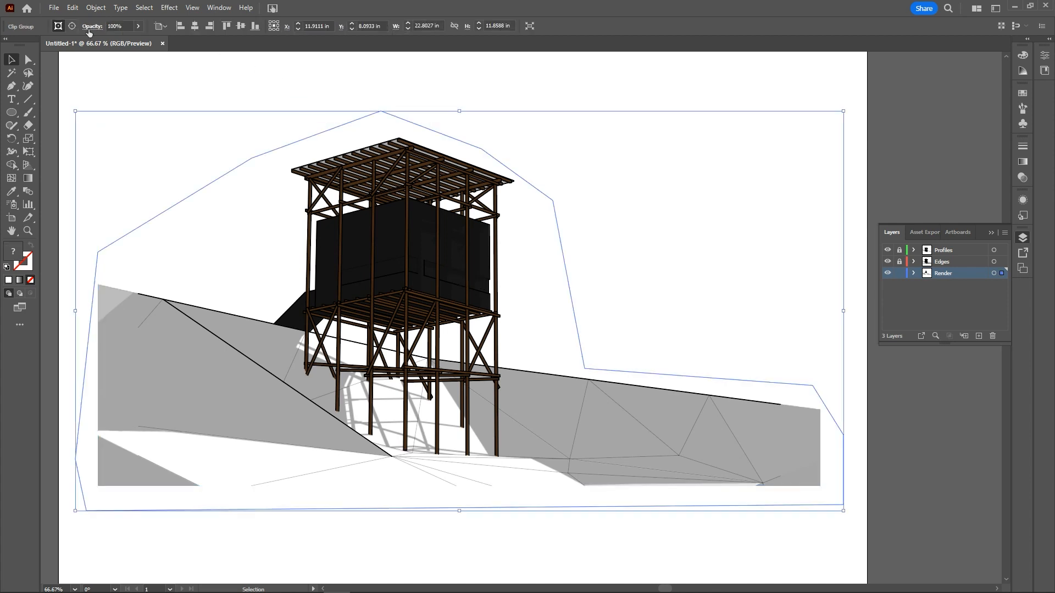
left_click(143, 30)
left_click_drag(139, 41, 121, 48)
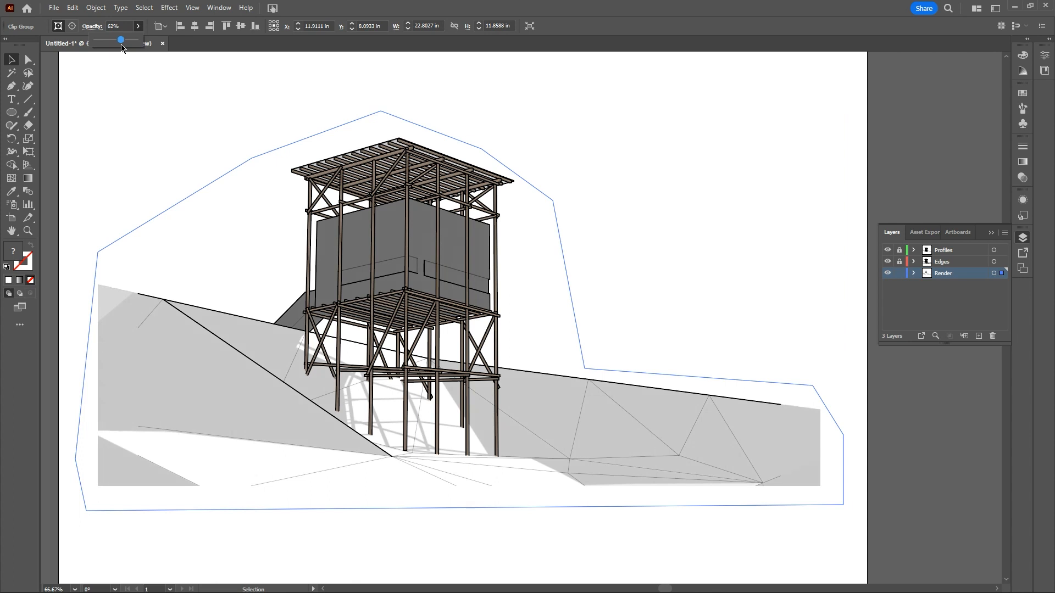
left_click(413, 89)
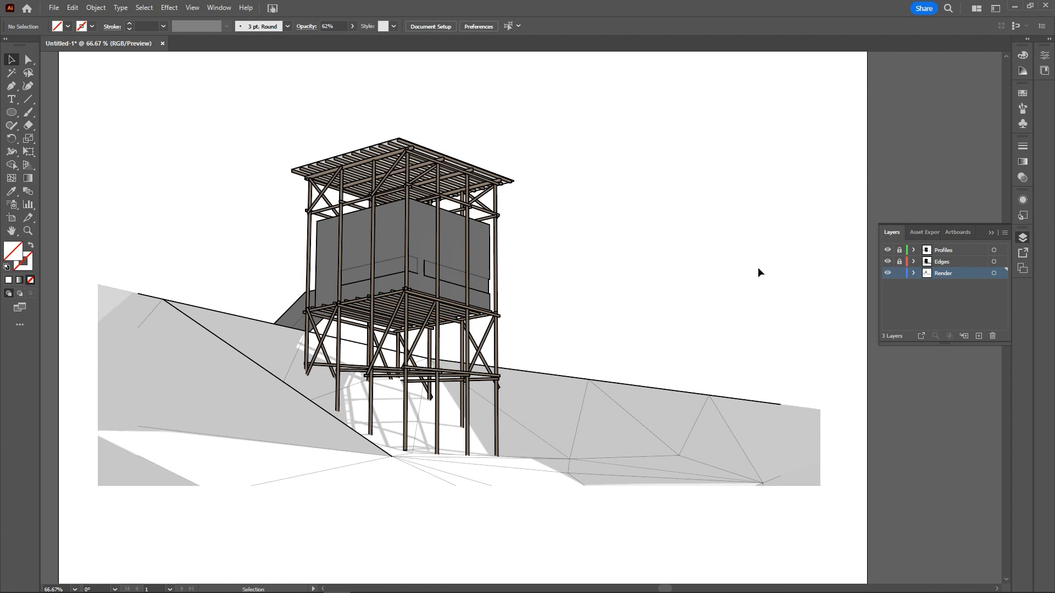
Step: Lock the Render layer and add a new layer named Text above Profiles
left_click(900, 273)
left_click(950, 251)
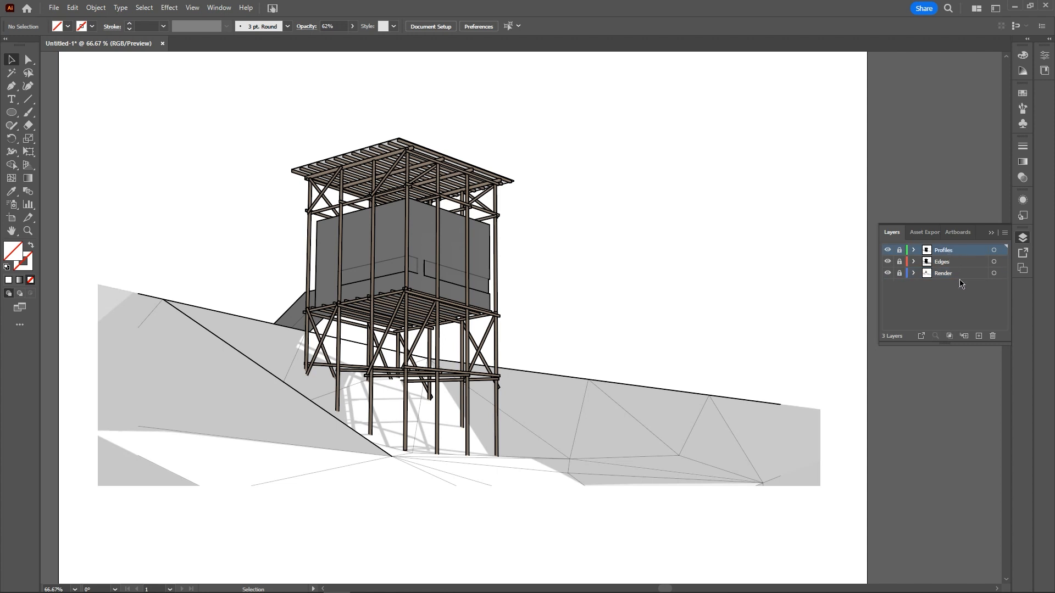
left_click(978, 335)
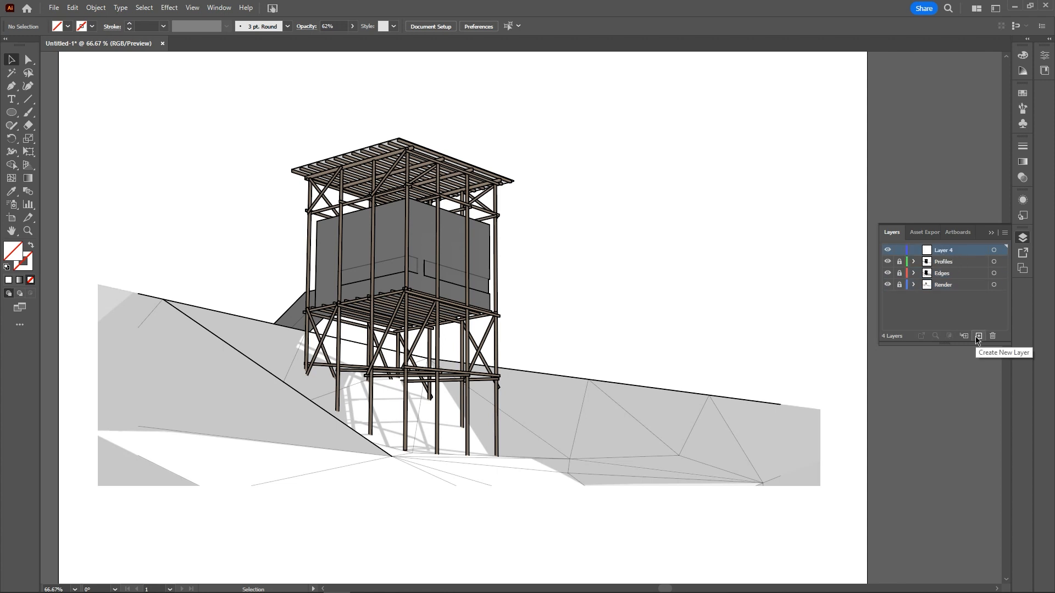
double_click(948, 252)
type("Text")
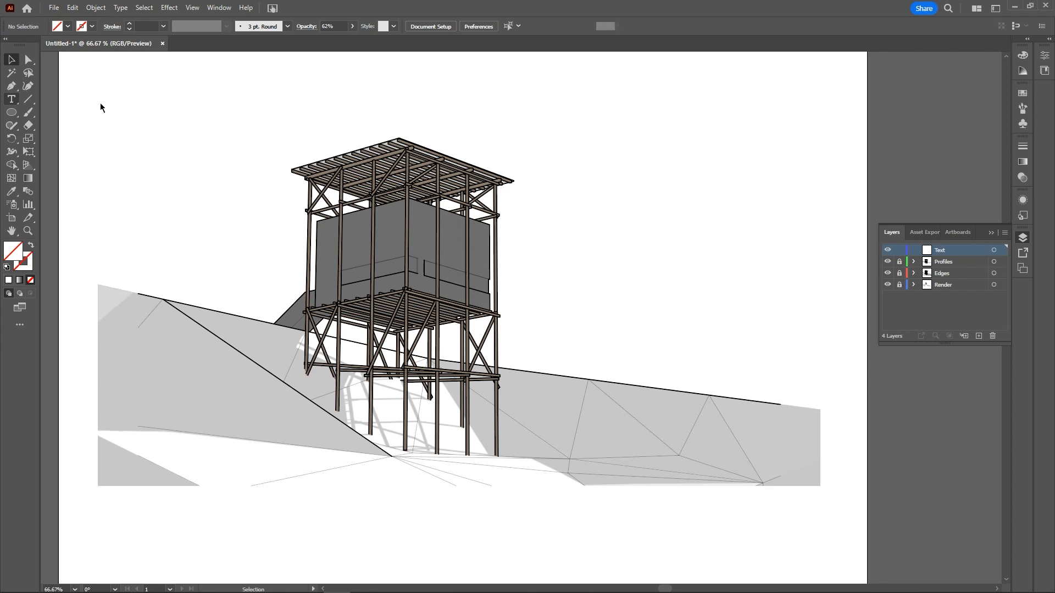
Step: Add the title "Zinc Mine Museum | Peter Zumthor" in the blank area right of the tower, enlarged to about 39.36 pt
left_click(573, 183)
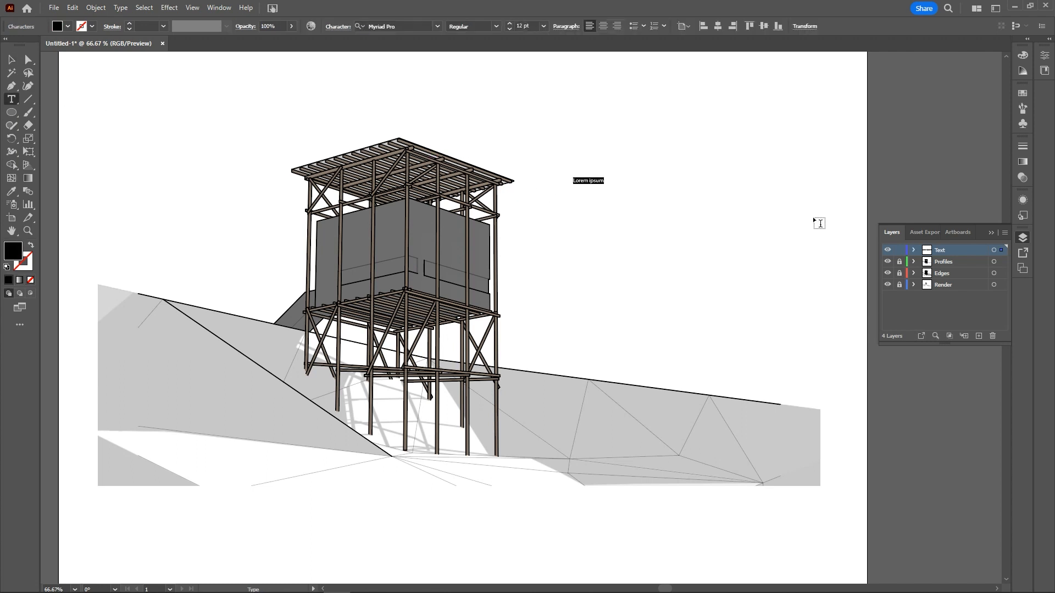
type("zinc Mine Museum | Peter Zumthor")
left_click(11, 59)
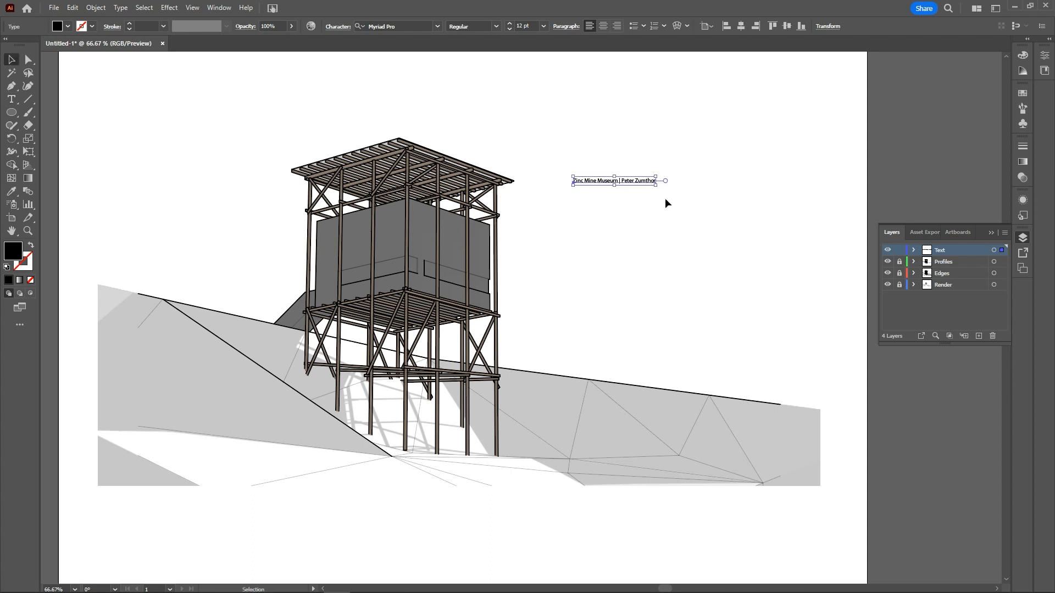
left_click_drag(655, 186, 844, 314)
left_click_drag(763, 193, 728, 222)
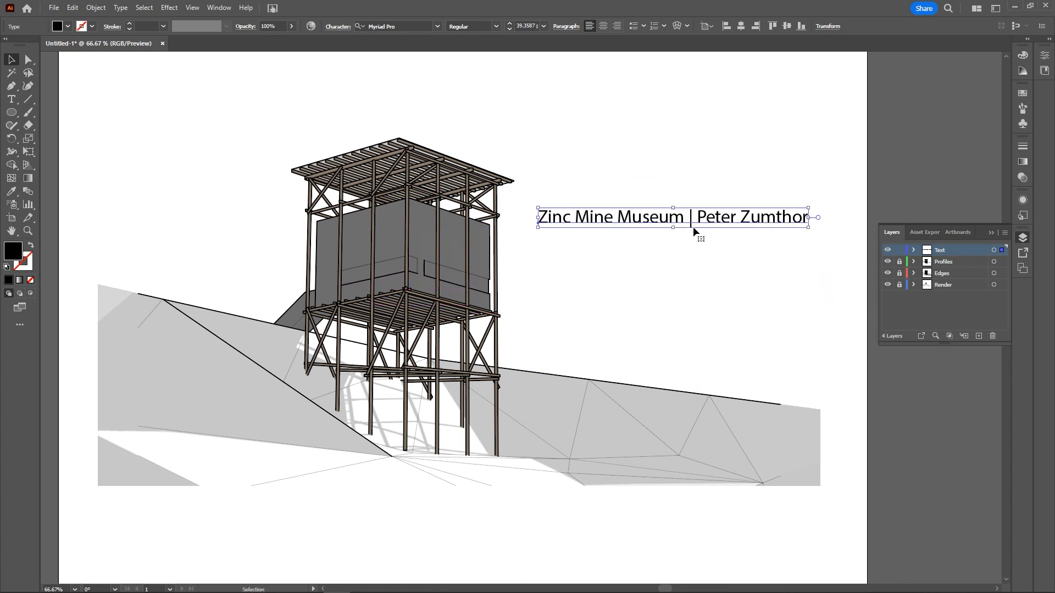
Step: Set the title's font to Simplex_IV25 and scale the text down to about 33 pt so it fits within the artboard
left_click(438, 26)
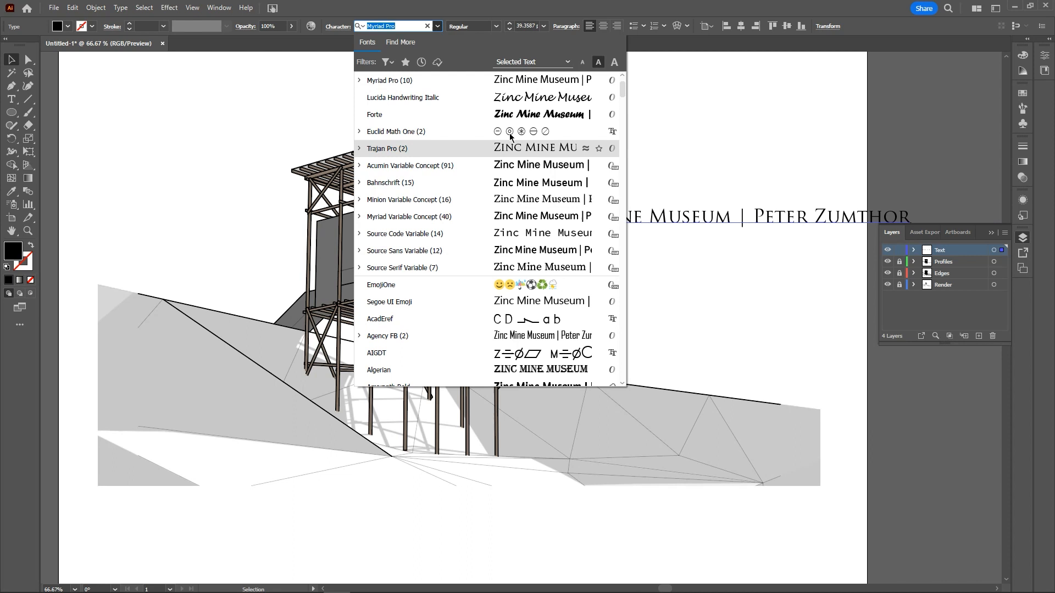
scroll(501, 271, "down", 2)
scroll(500, 271, "down", 10)
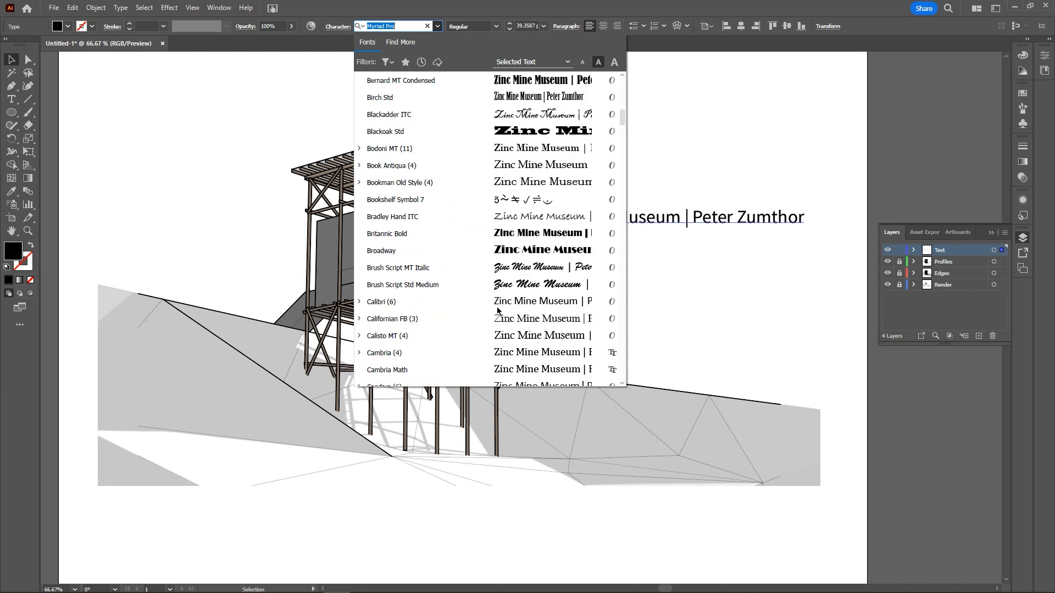
scroll(523, 250, "down", 18)
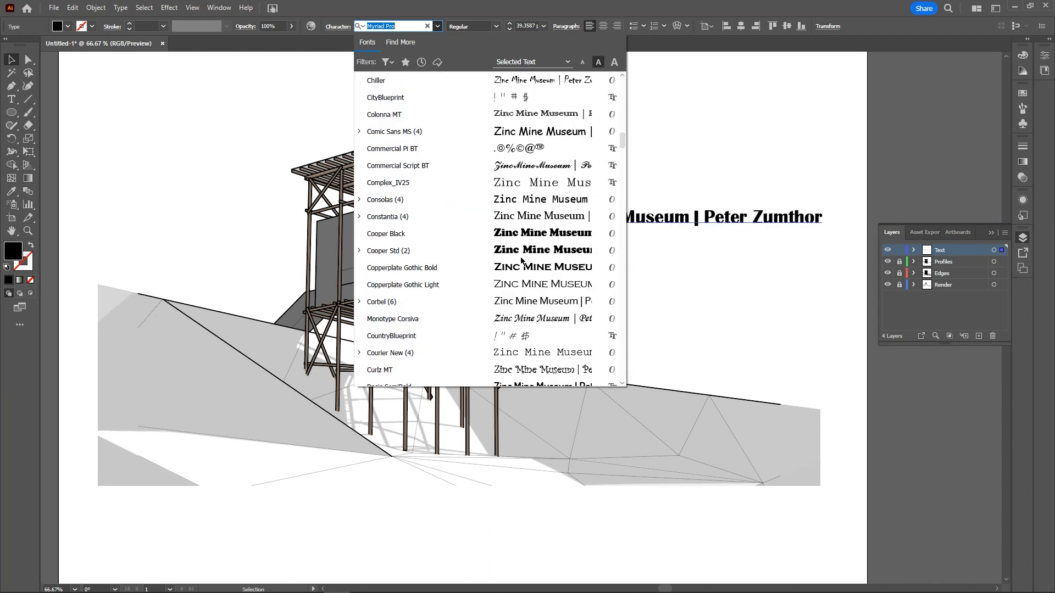
scroll(521, 261, "down", 3)
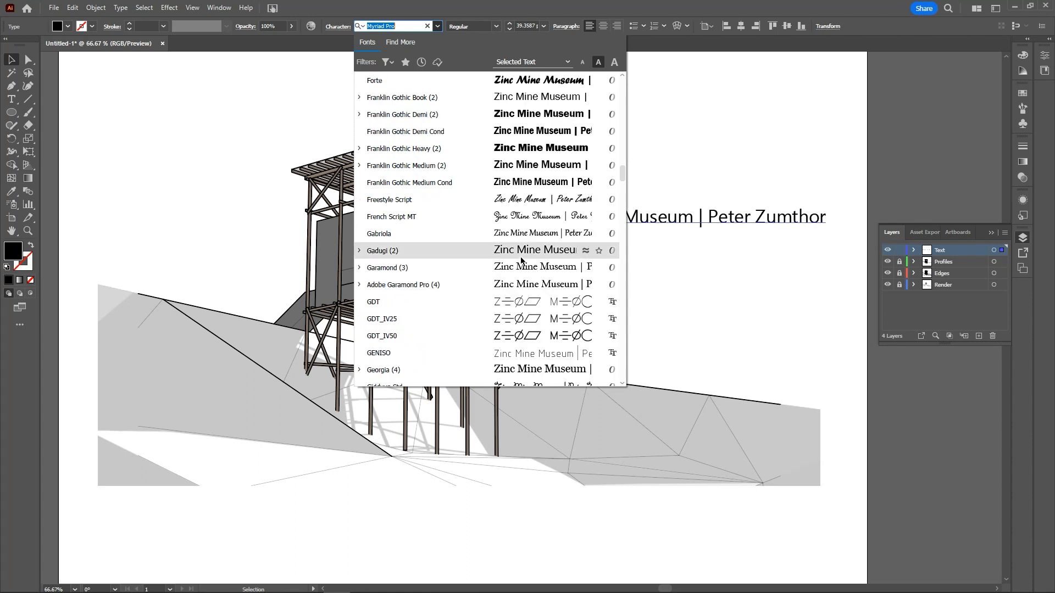
scroll(512, 269, "down", 9)
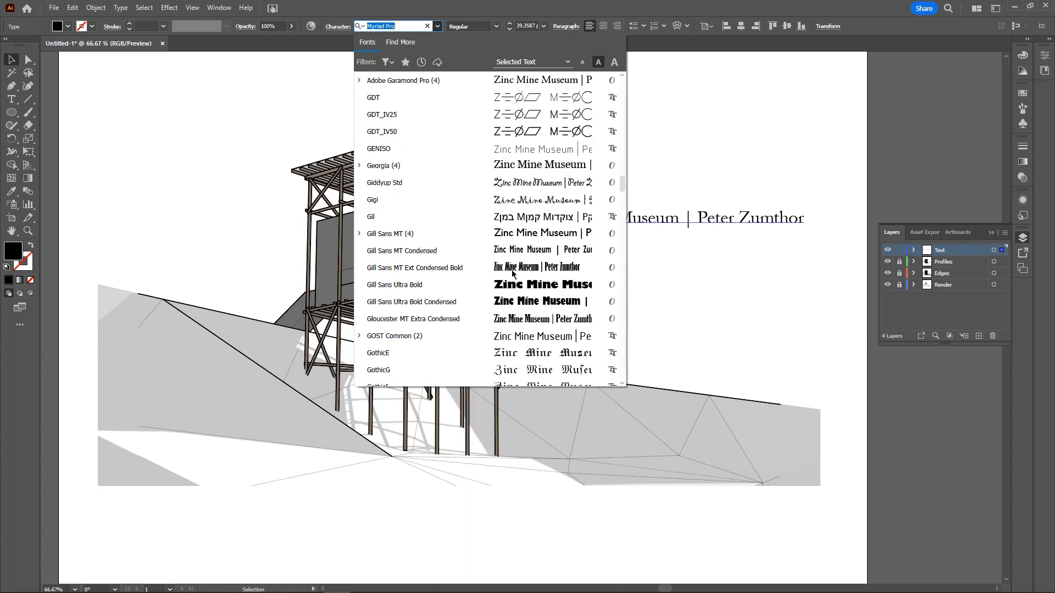
scroll(512, 273, "down", 1)
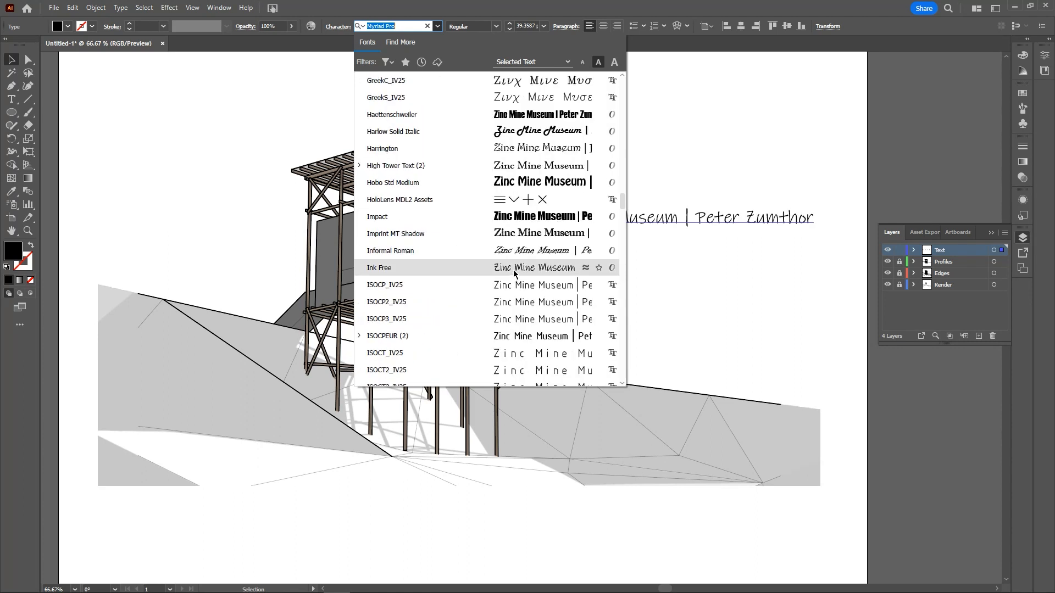
scroll(517, 292, "down", 12)
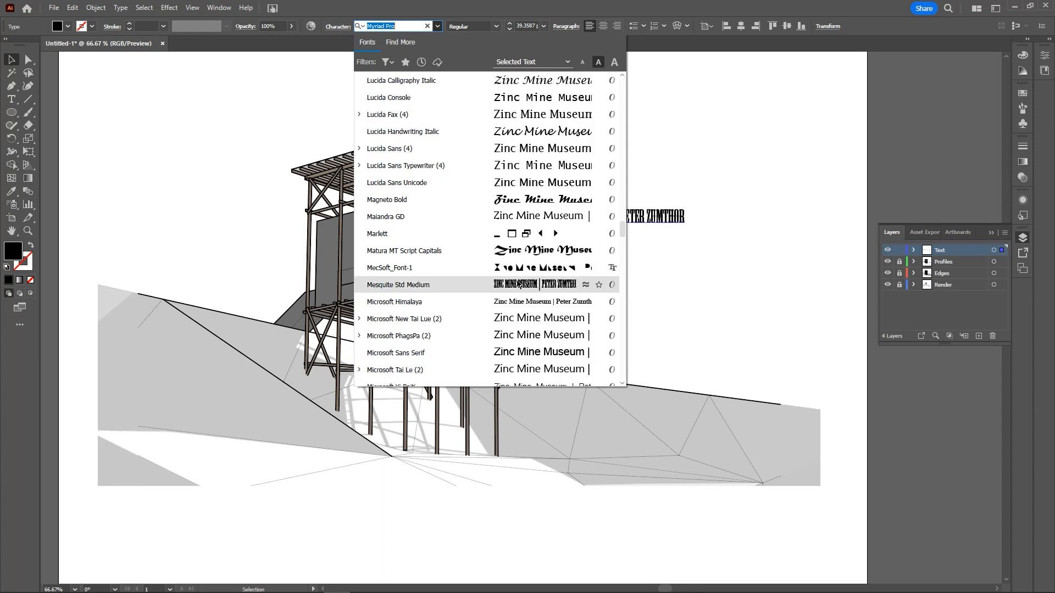
scroll(527, 269, "down", 4)
scroll(506, 302, "down", 1)
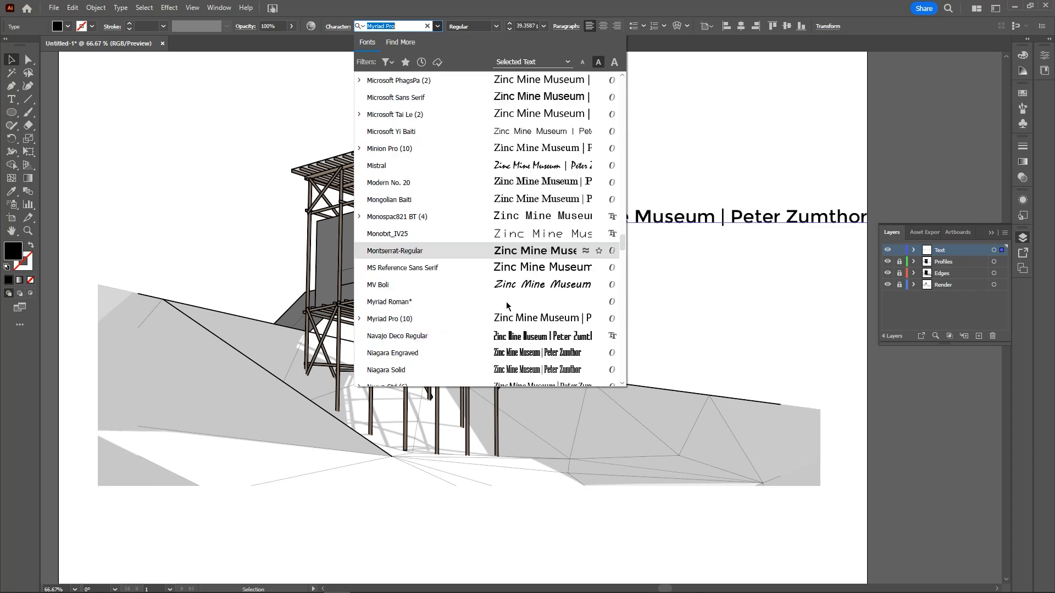
scroll(519, 255, "down", 3)
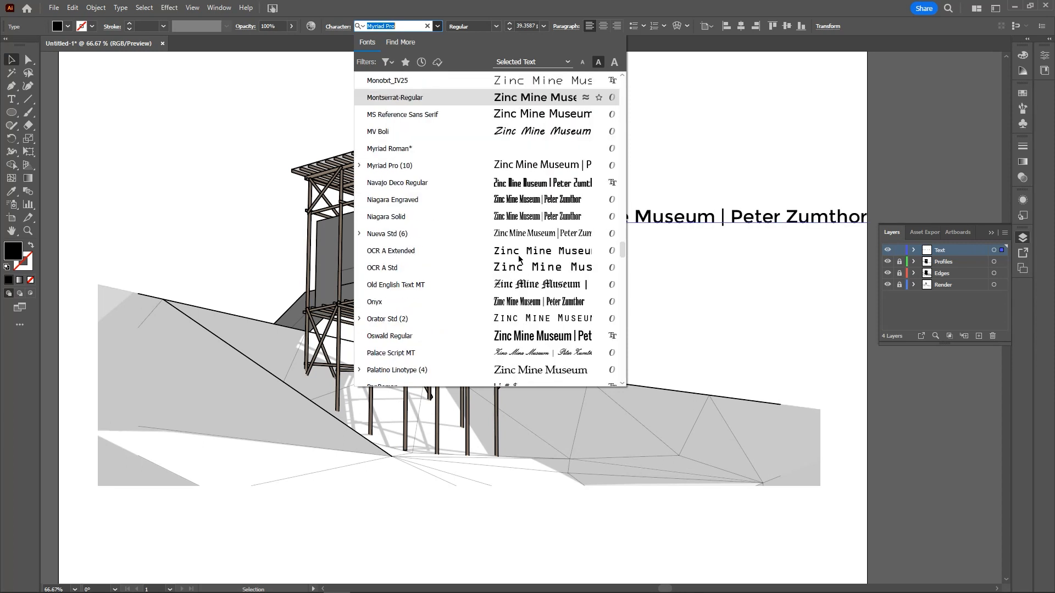
scroll(518, 330, "down", 2)
scroll(517, 308, "down", 2)
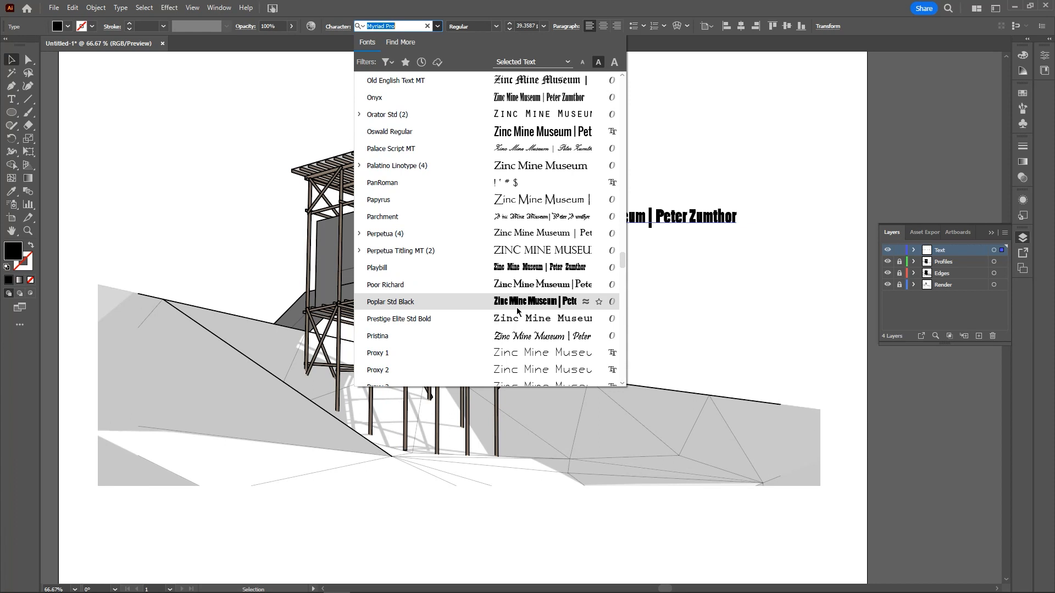
scroll(516, 308, "down", 6)
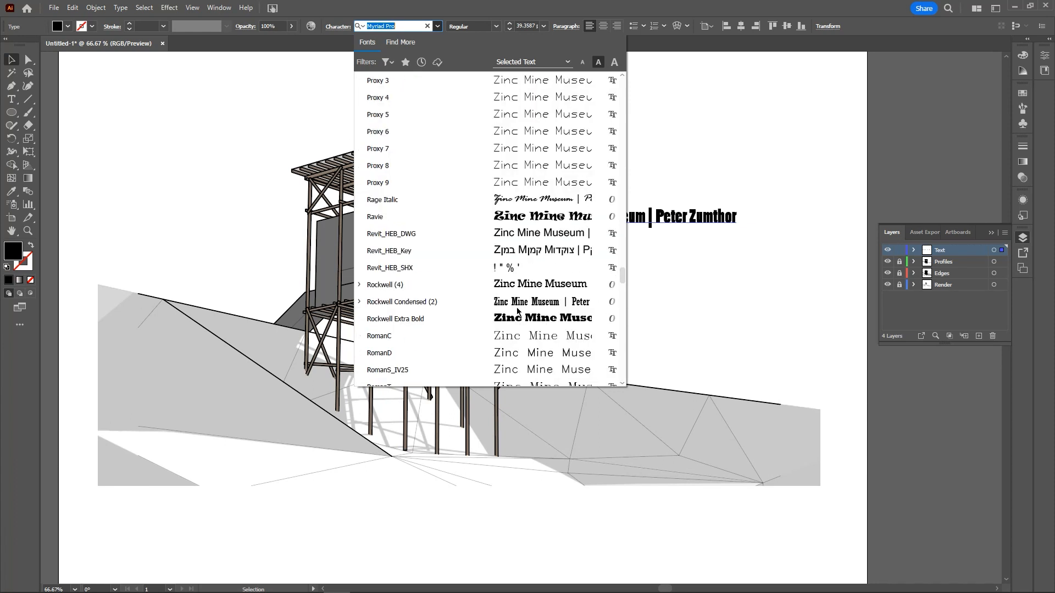
scroll(516, 311, "down", 2)
scroll(517, 306, "down", 6)
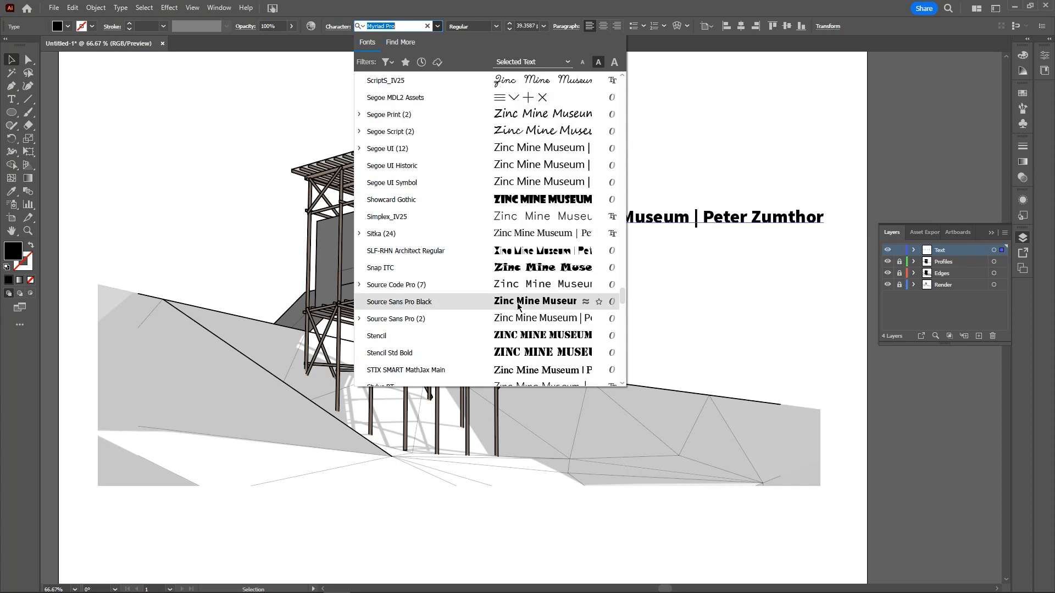
left_click(556, 216)
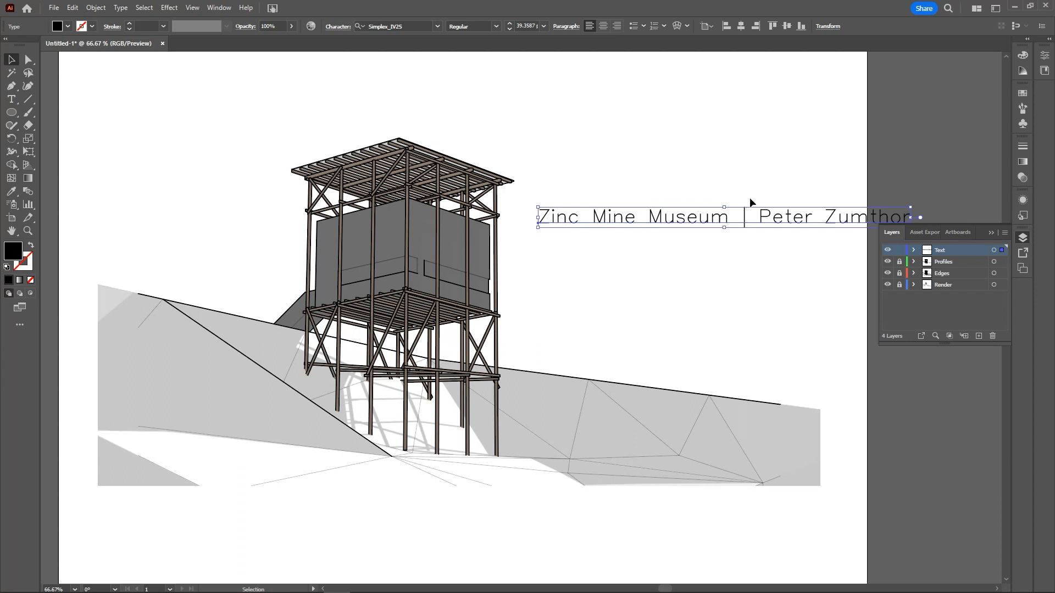
left_click_drag(914, 209, 851, 218)
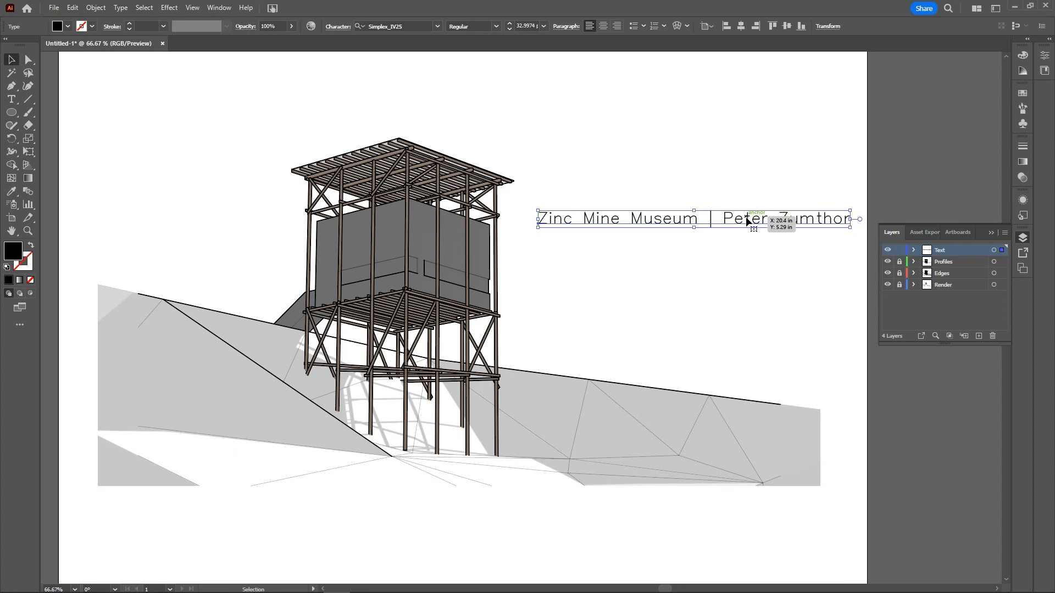
Step: Select only the words "Zinc Mine Museum" within the title text
key("t")
left_click_drag(724, 218, 849, 223)
left_click(711, 220)
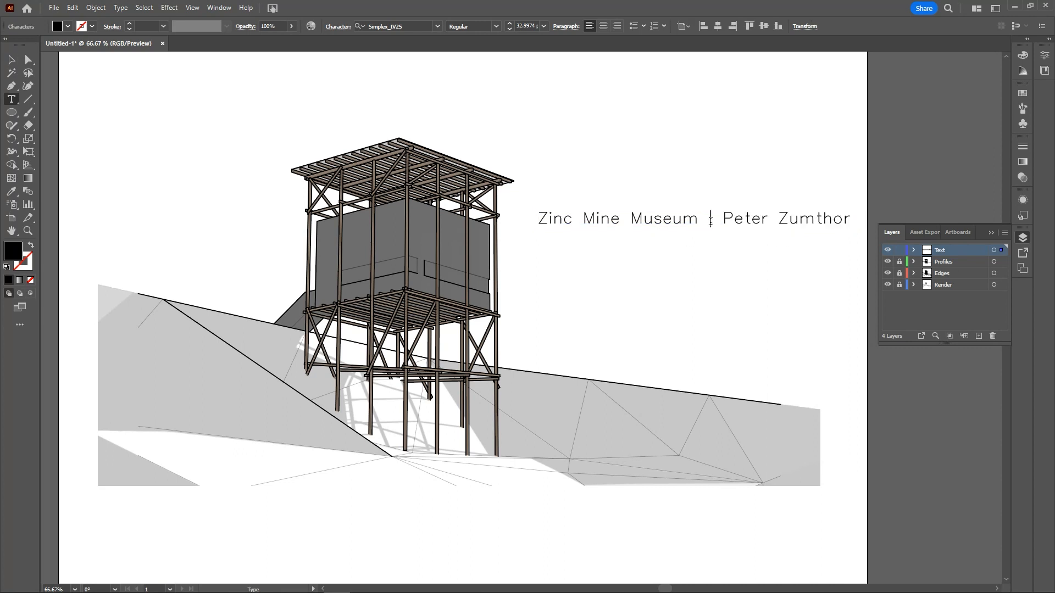
left_click_drag(698, 220, 534, 213)
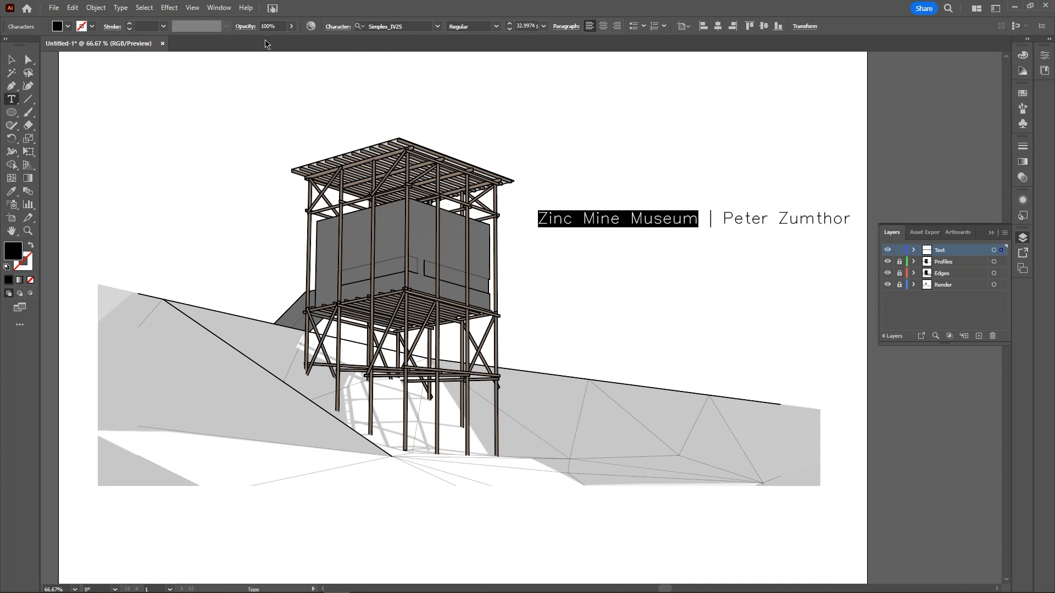
left_click(342, 27)
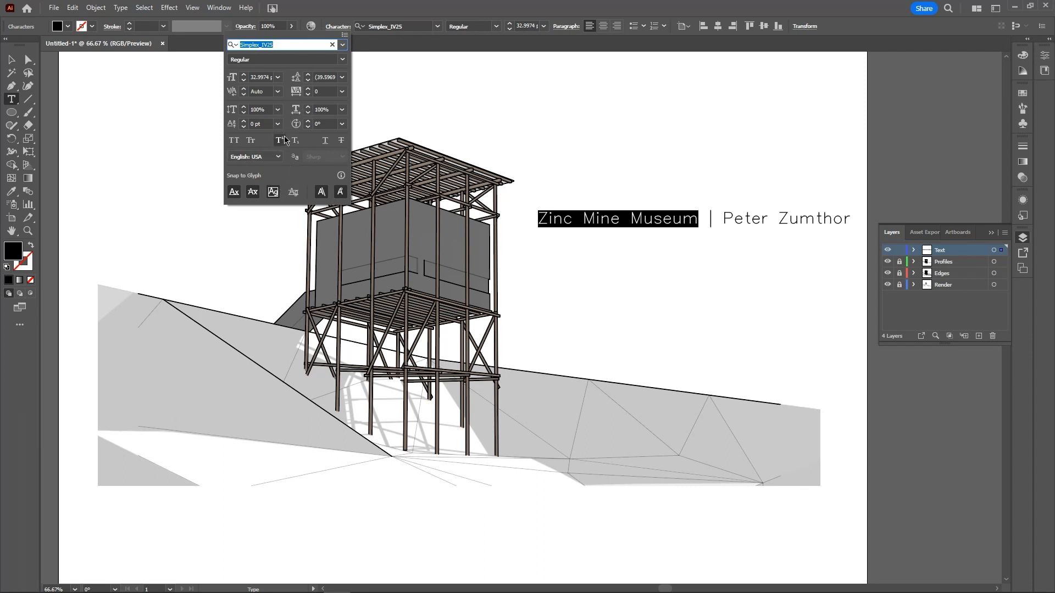
left_click(342, 60)
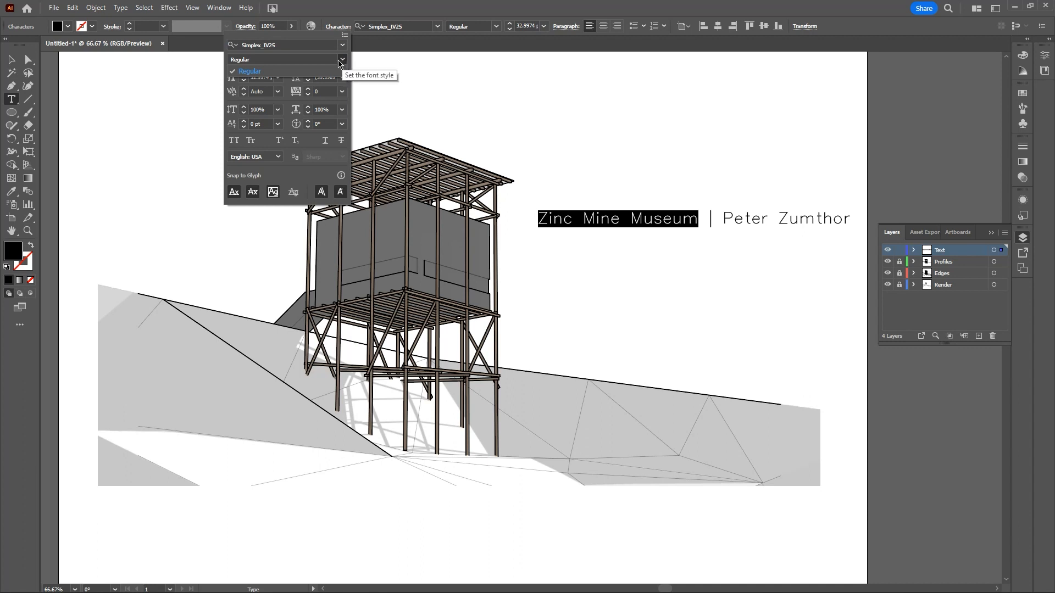
key("Escape")
key("Escape")
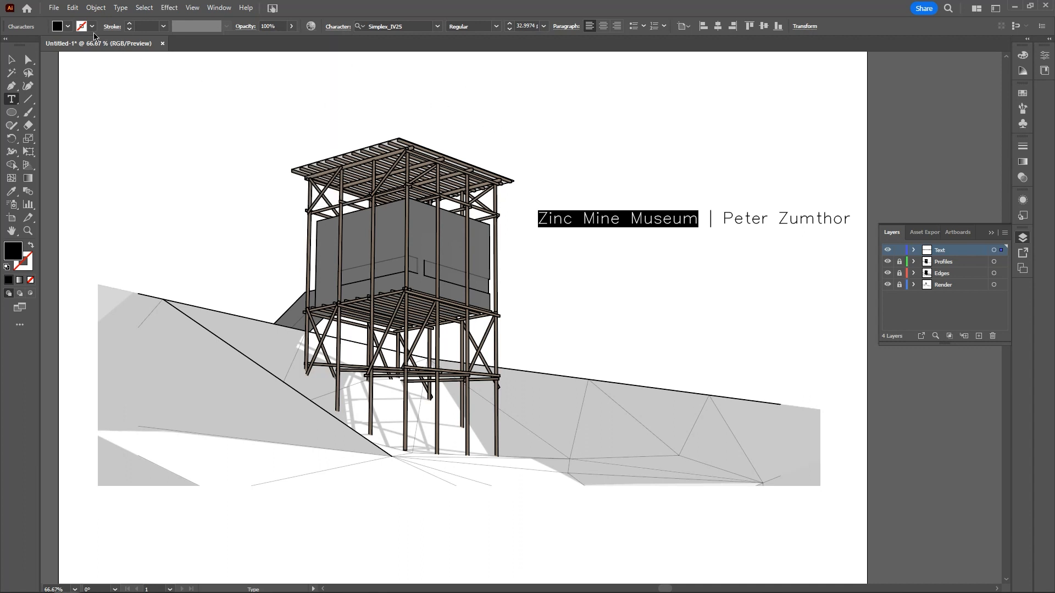
Step: Embolden the words "Zinc Mine Museum" with a 2 pt stroke and move the title lower, beside the tower's enclosed box
left_click(130, 23)
left_click(130, 23)
left_click(130, 24)
left_click(129, 24)
left_click(130, 30)
left_click(11, 58)
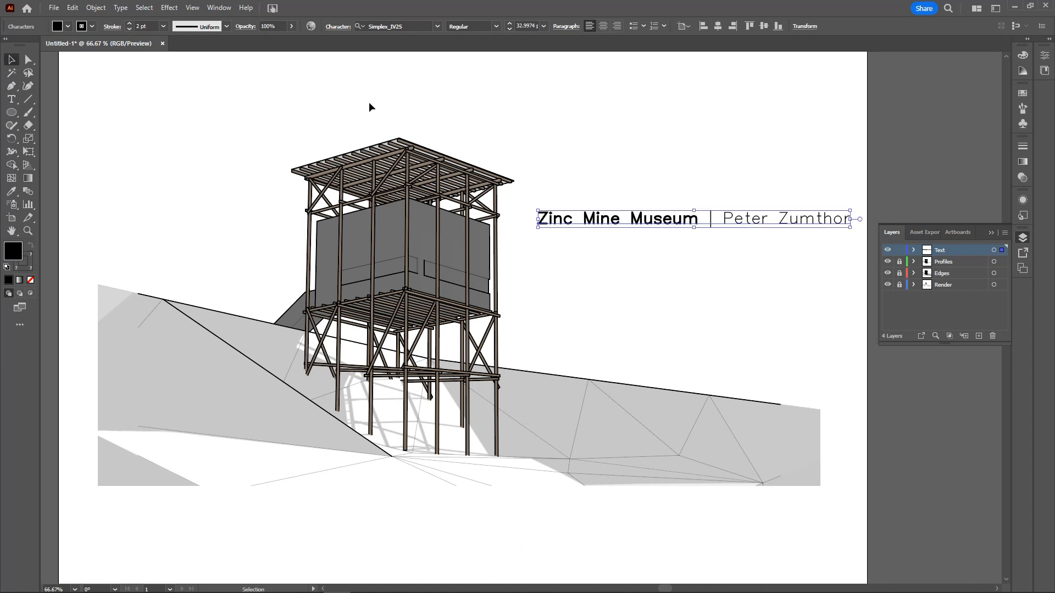
left_click(623, 95)
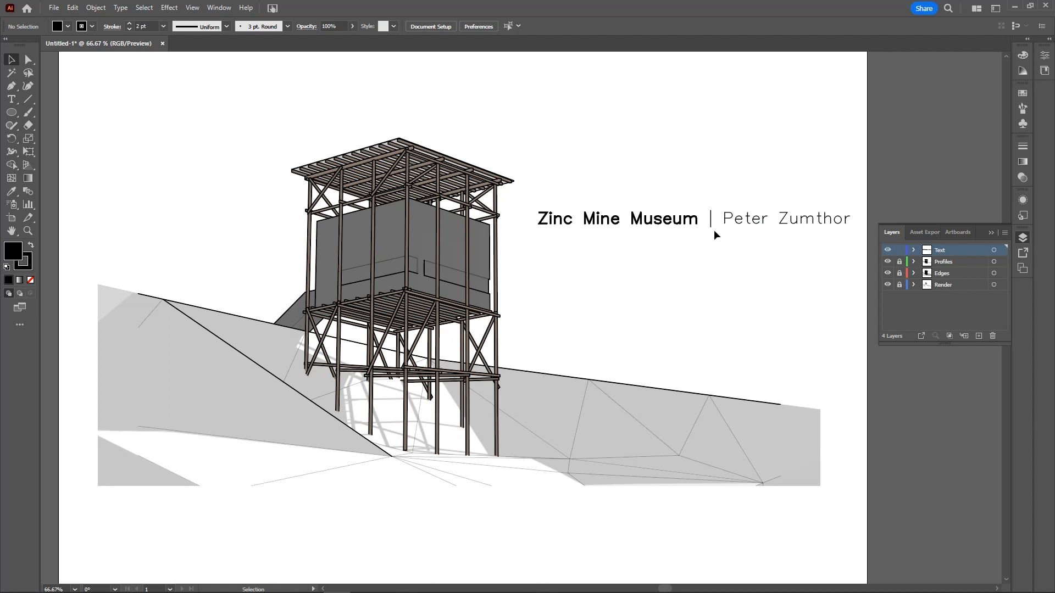
left_click_drag(715, 220, 695, 272)
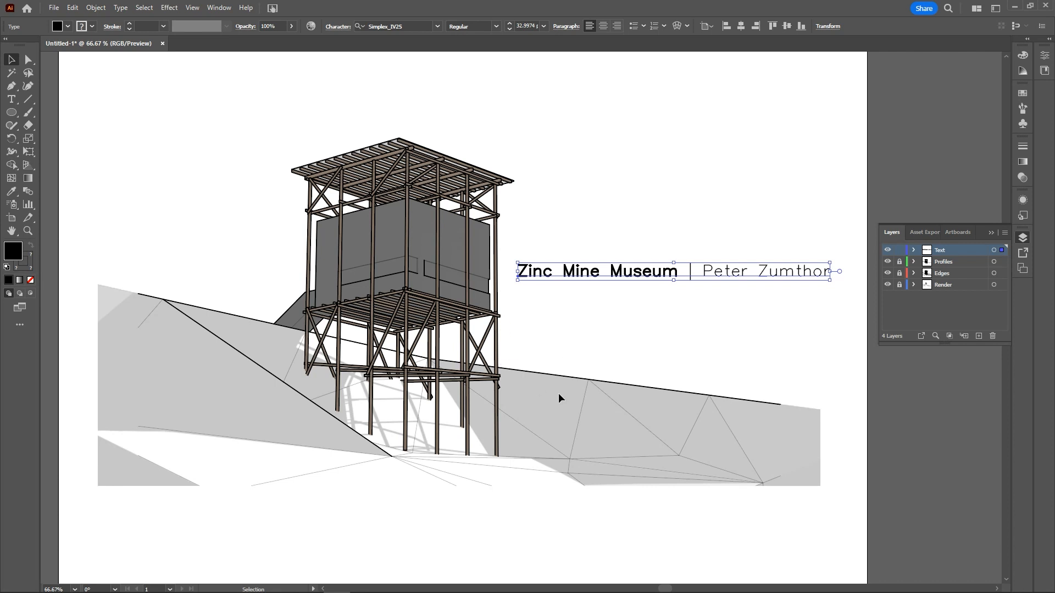
Step: Add a new layer beneath the Render layer and lock the Text layer
left_click(940, 287)
left_click(979, 336)
left_click_drag(951, 285, 954, 314)
left_click(946, 300)
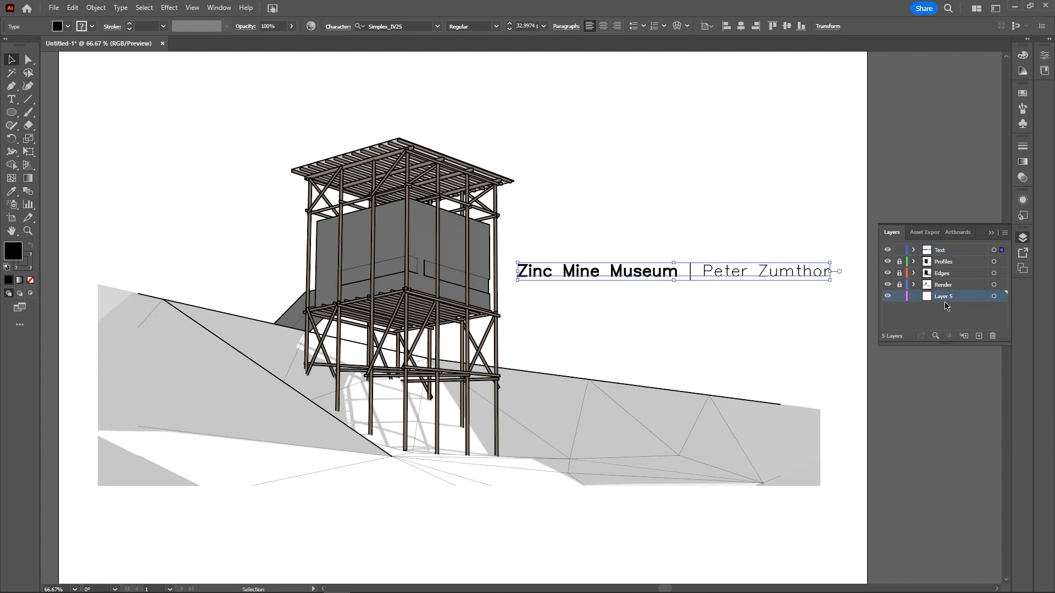
left_click(899, 250)
Step: Draw a rectangle about 14.28 by 3.09 in behind the tower's upper part on the new bottom layer
left_click_drag(11, 112, 51, 116)
left_click_drag(185, 181, 667, 285)
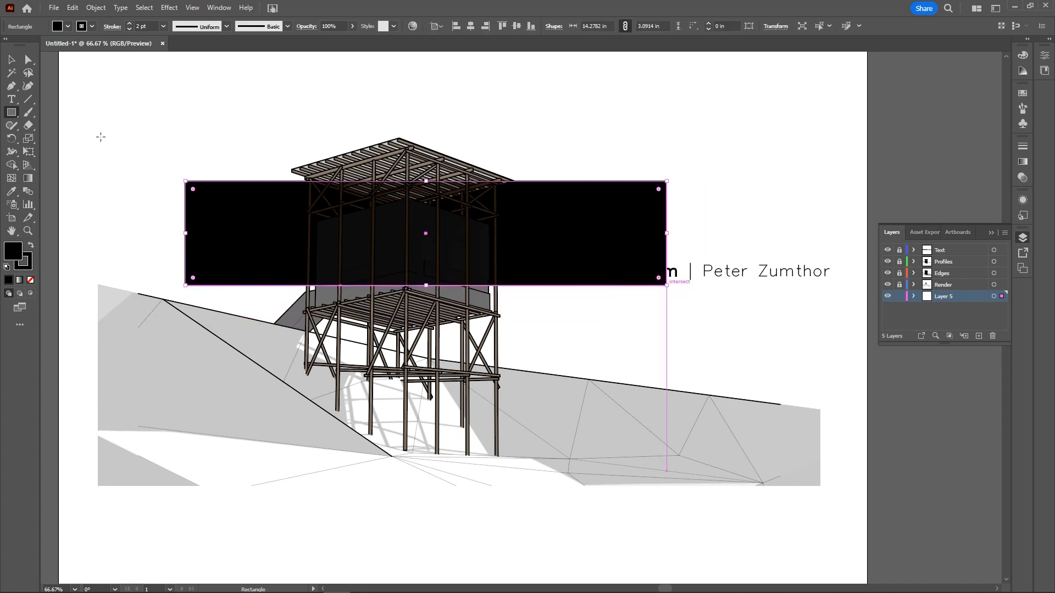
left_click(11, 59)
Step: Unlock the Render layer, raise the clipped render's opacity to 100%, and lock the layer again
left_click(899, 284)
left_click(950, 284)
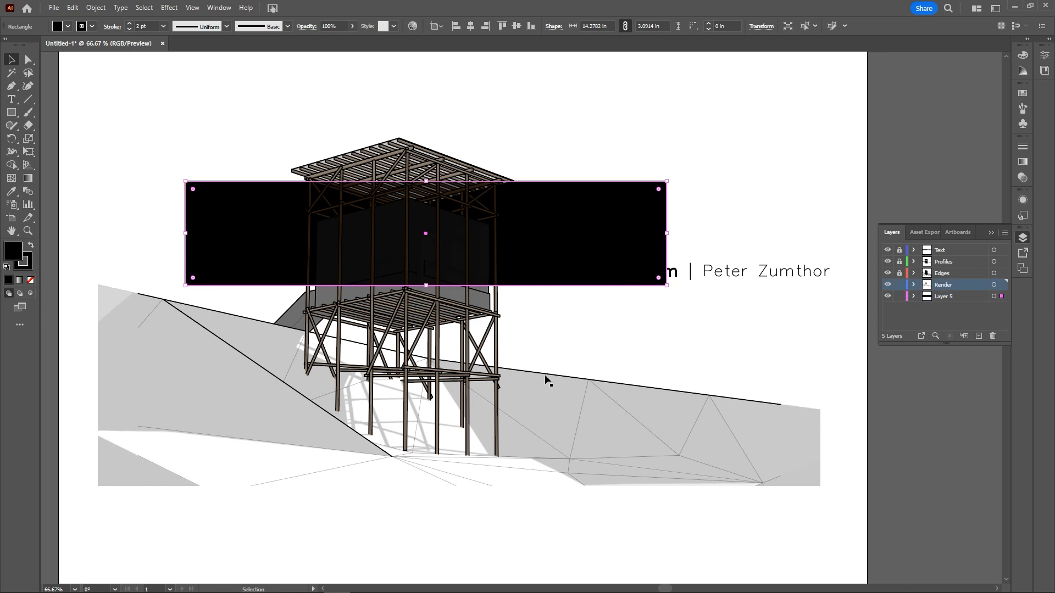
left_click(537, 424)
left_click(138, 26)
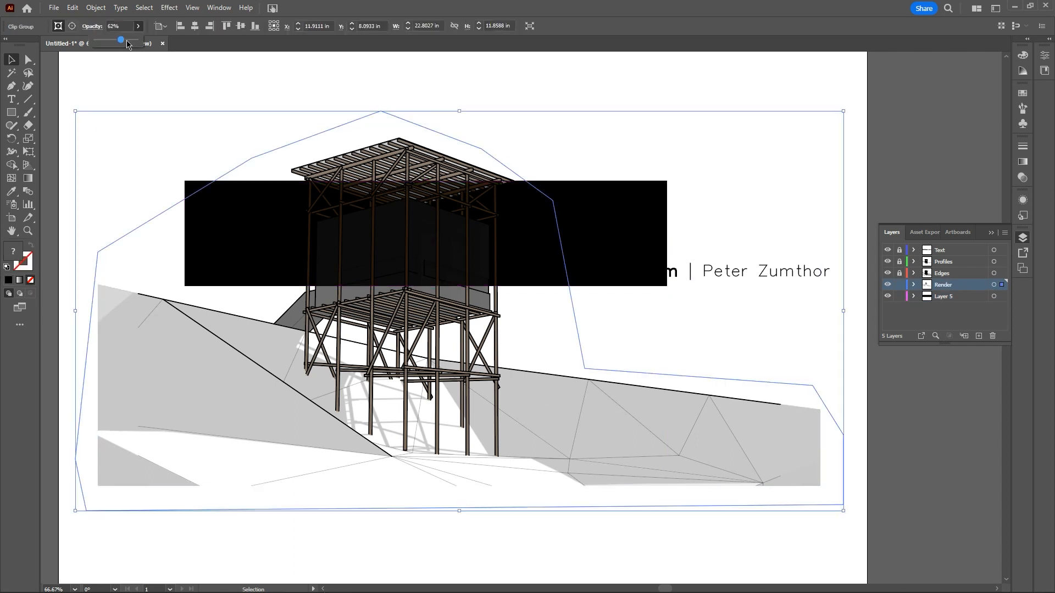
left_click_drag(121, 39, 157, 44)
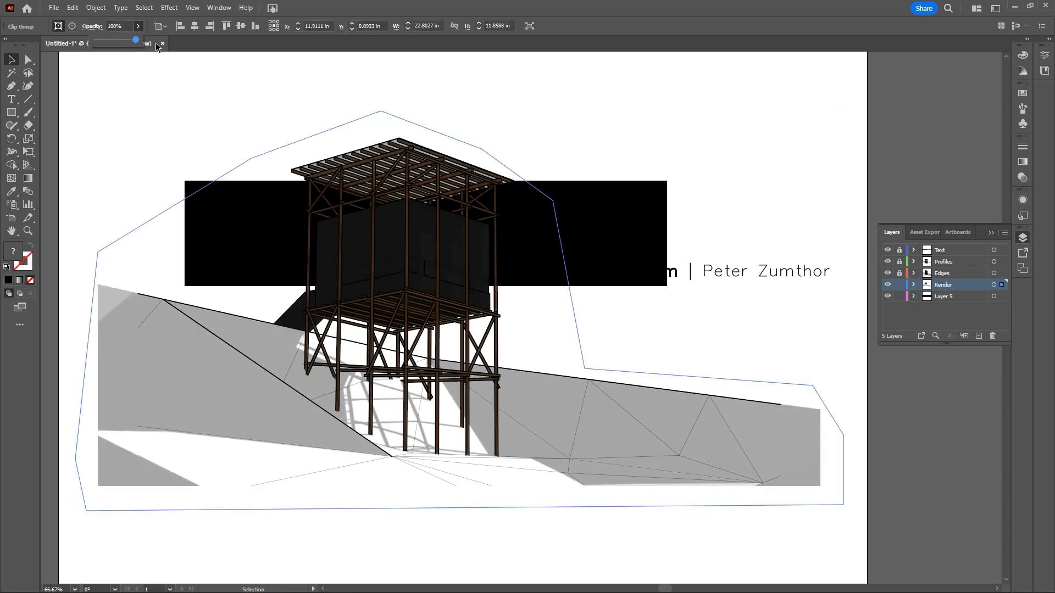
left_click(900, 285)
Step: Fill the rectangle behind the tower with red and deselect it
left_click(940, 297)
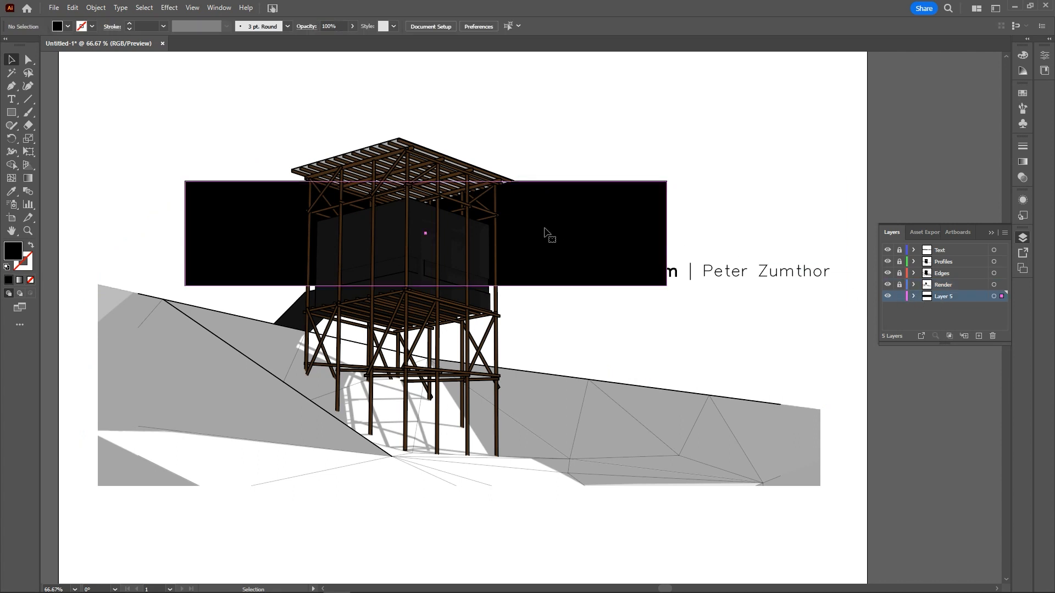
left_click(548, 234)
left_click(67, 26)
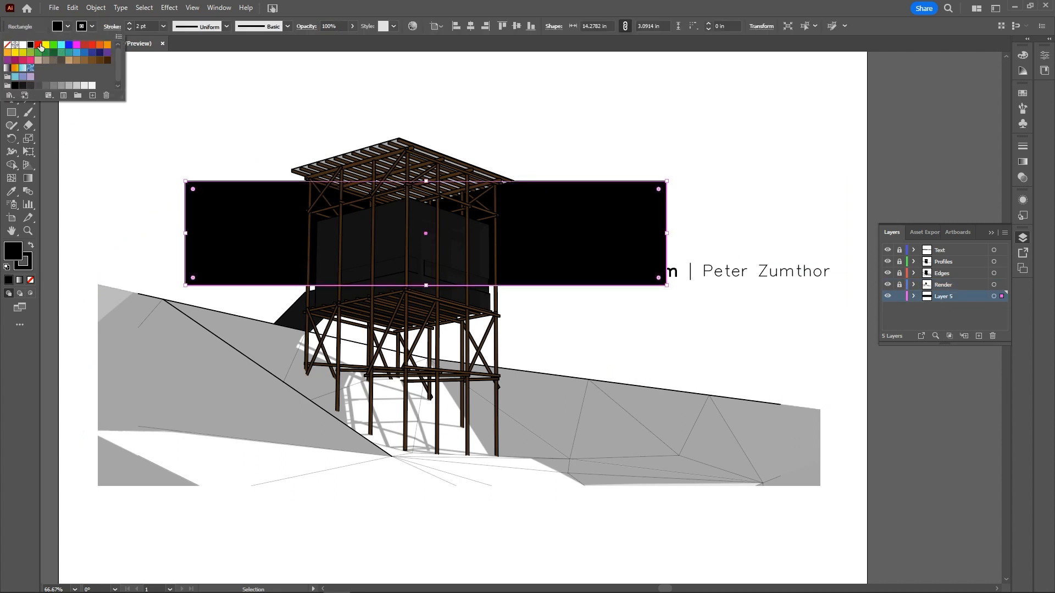
left_click(38, 44)
left_click(324, 111)
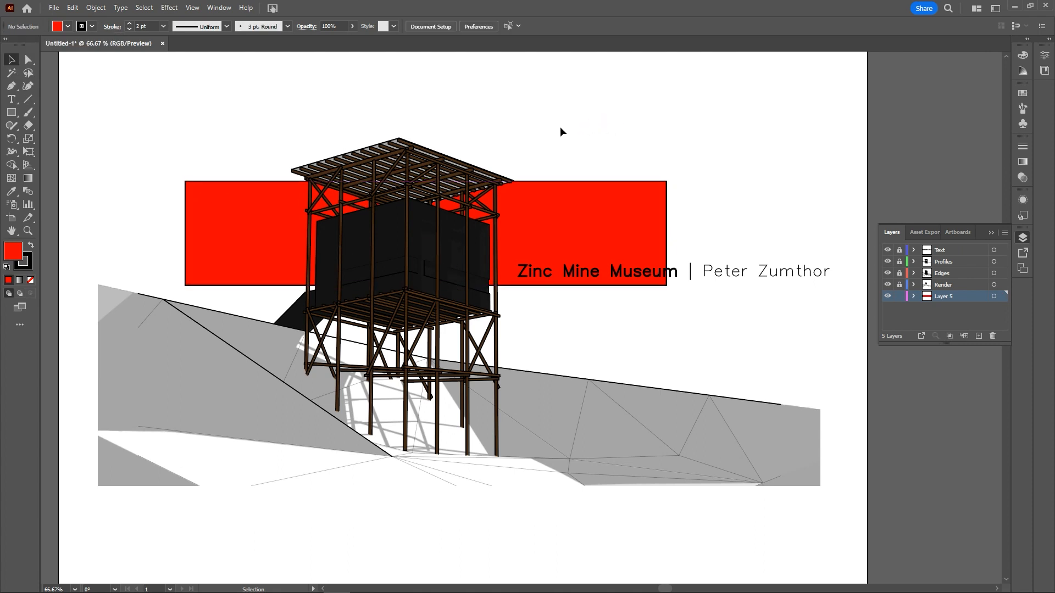
Step: Resize the red rectangle to about 19.29 by 2.58 in so it extends behind the whole title, and remove its stroke
left_click(666, 266)
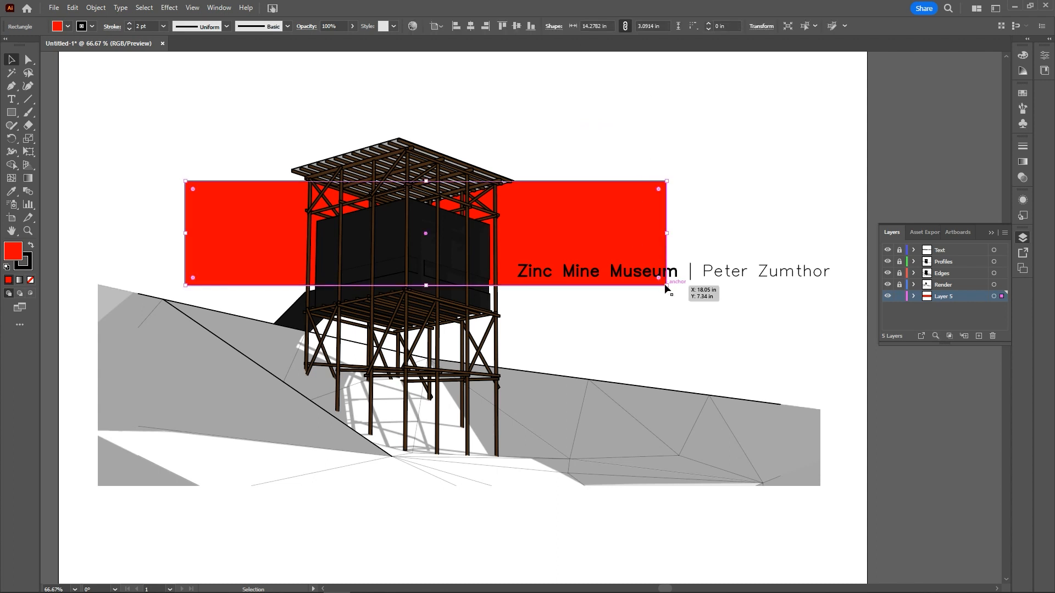
left_click_drag(667, 285, 835, 284)
left_click_drag(511, 180, 510, 196)
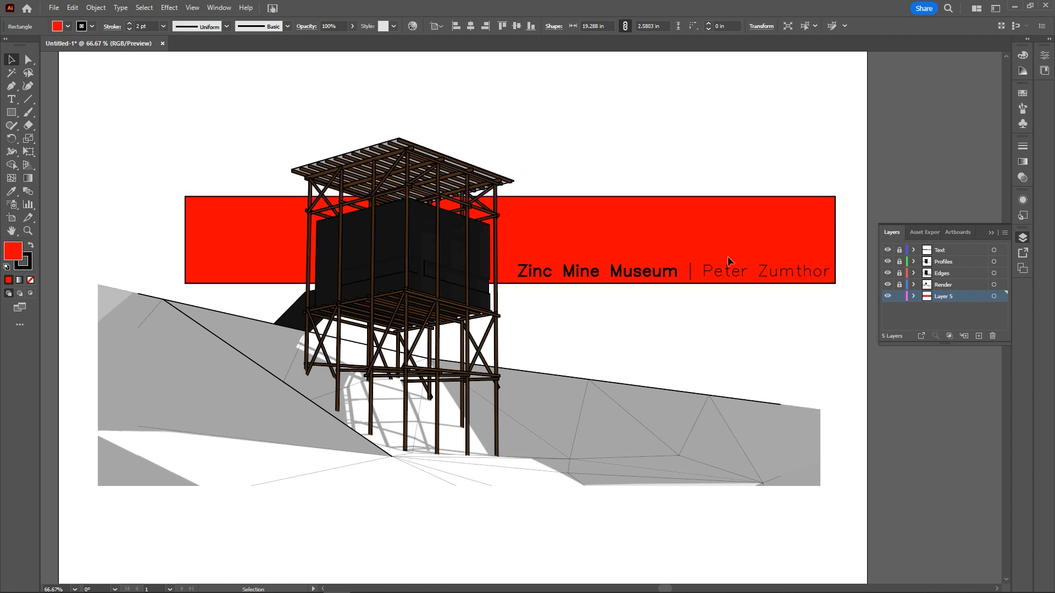
left_click(81, 26)
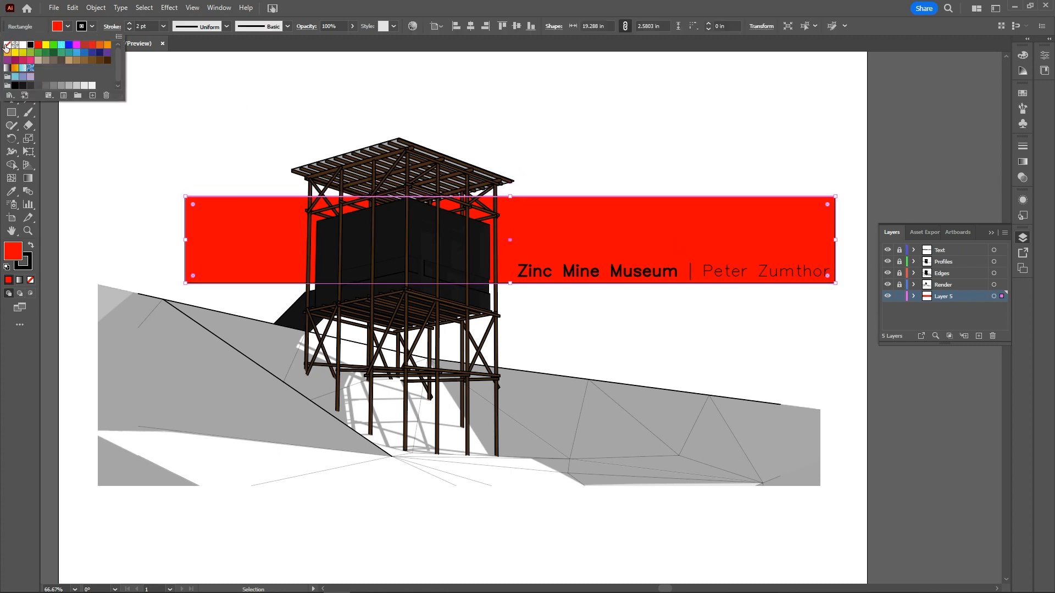
left_click(5, 45)
left_click(353, 127)
left_click(730, 356)
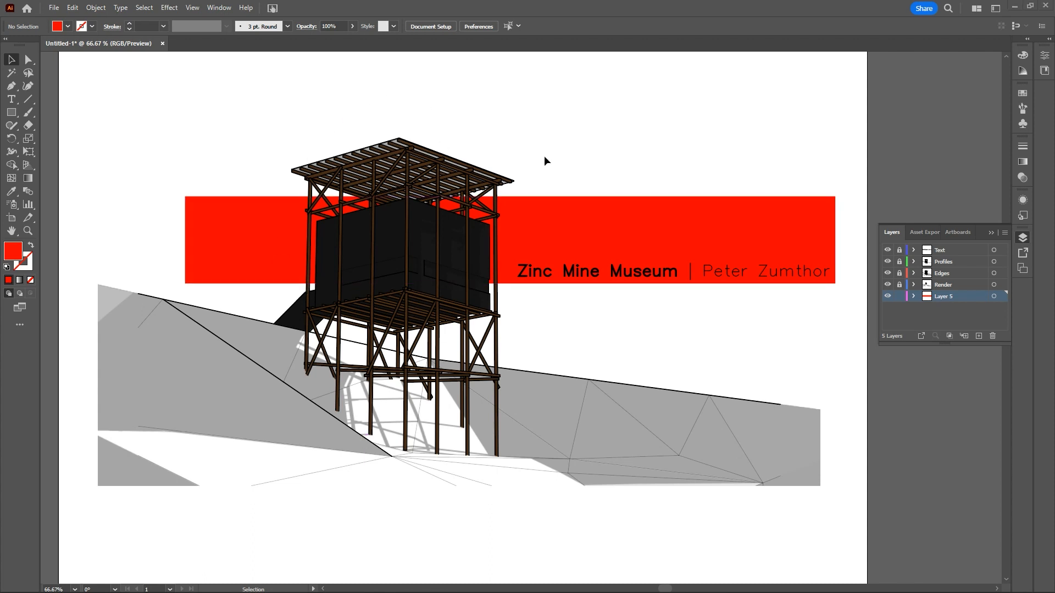
Step: Switch to the Zinc Mine Museum model in SketchUp for Schools
key("alt+Tab")
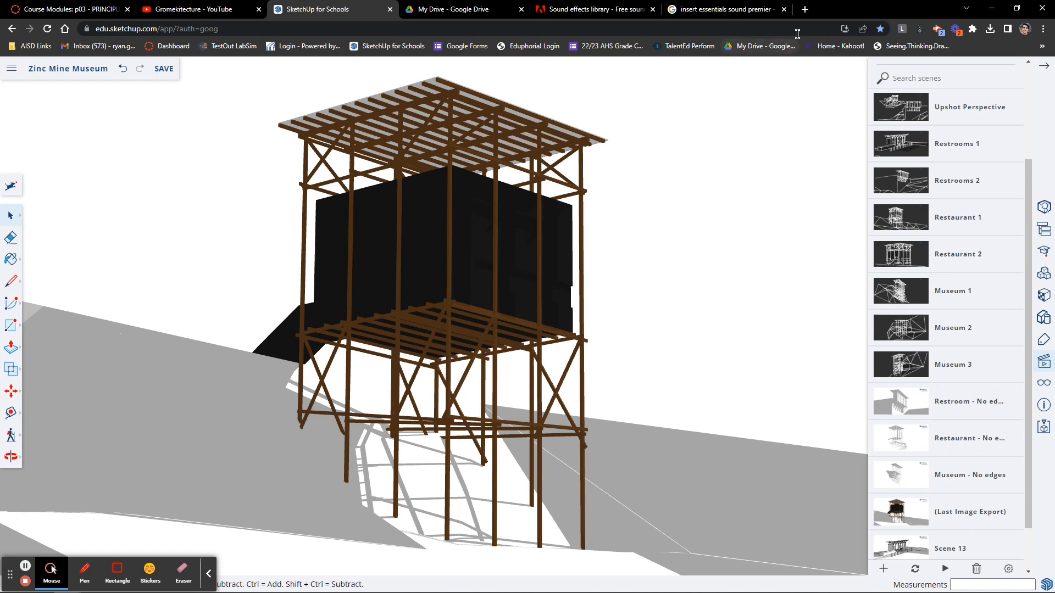